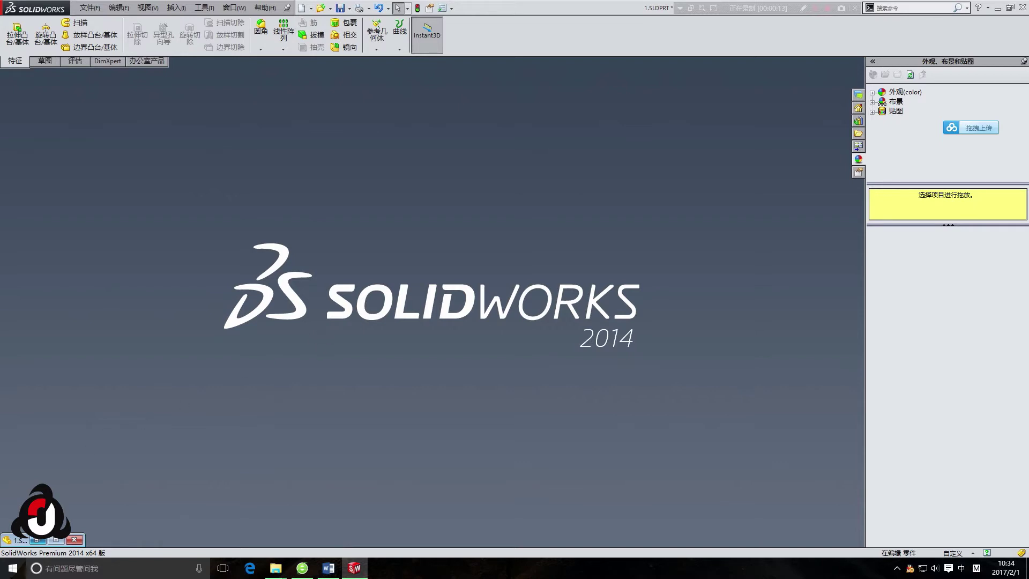
# - Restore the minimized 1.SLDPRT window so the part fills the workspace
pyautogui.click(37, 540)
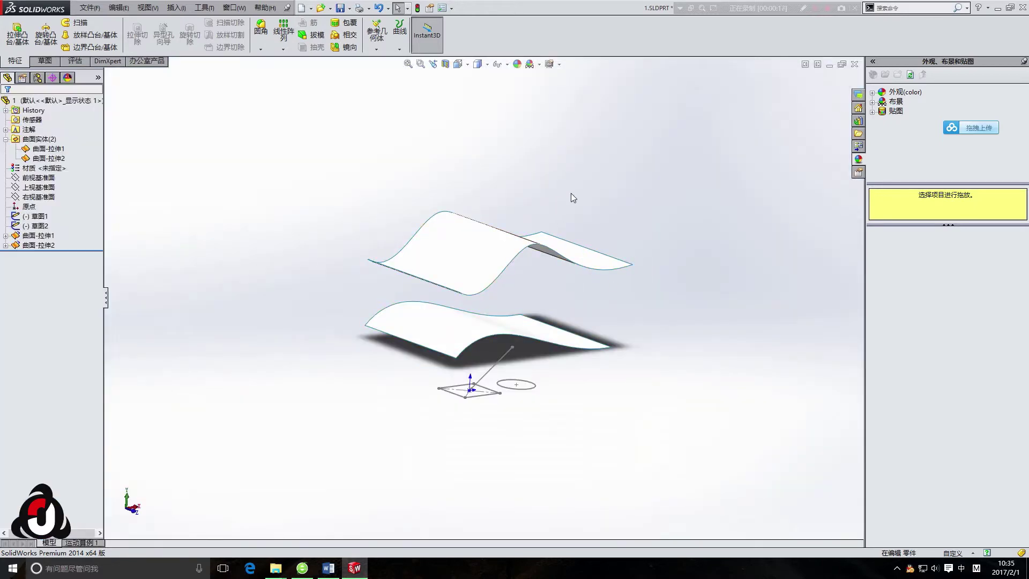
# - Inspect the two extruded surfaces and sketches 草图1 and 草图2, leaving 草图1 selected
pyautogui.moveTo(571, 200)
pyautogui.mouseDown(button='middle')
pyautogui.moveTo(546, 179)
pyautogui.moveTo(570, 182)
pyautogui.moveTo(542, 202)
pyautogui.mouseUp(button='middle')
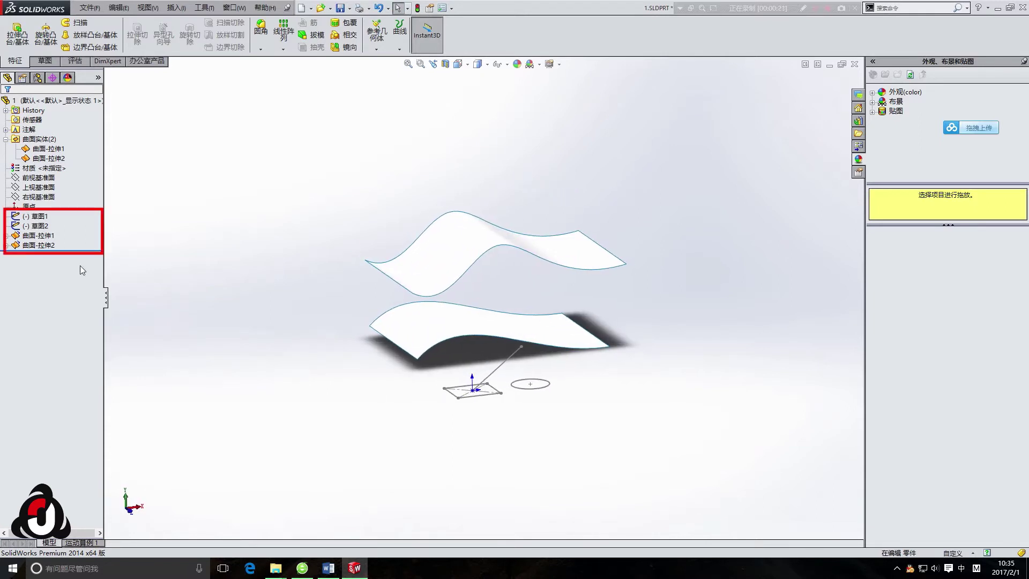
pyautogui.click(40, 235)
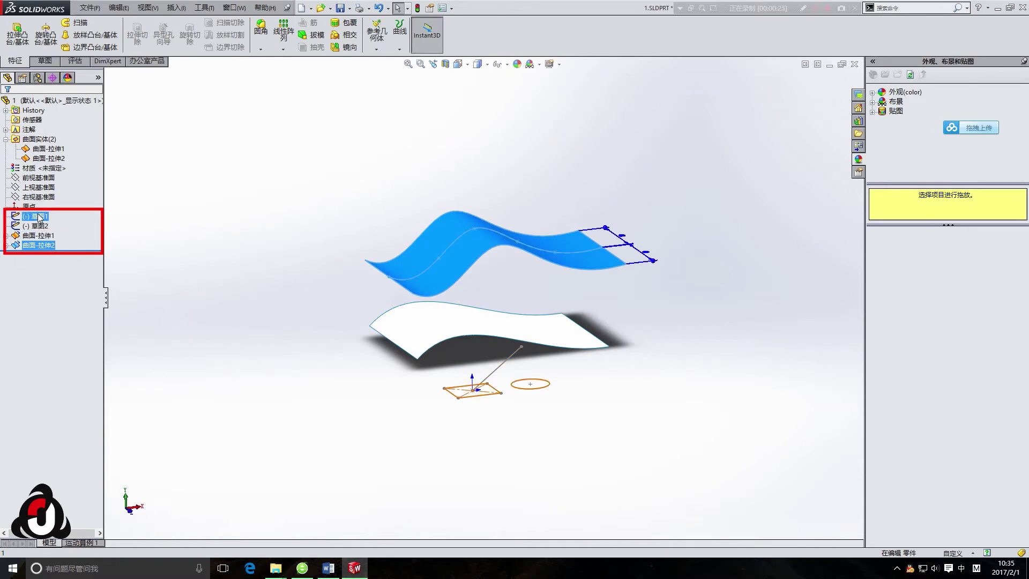
pyautogui.click(39, 217)
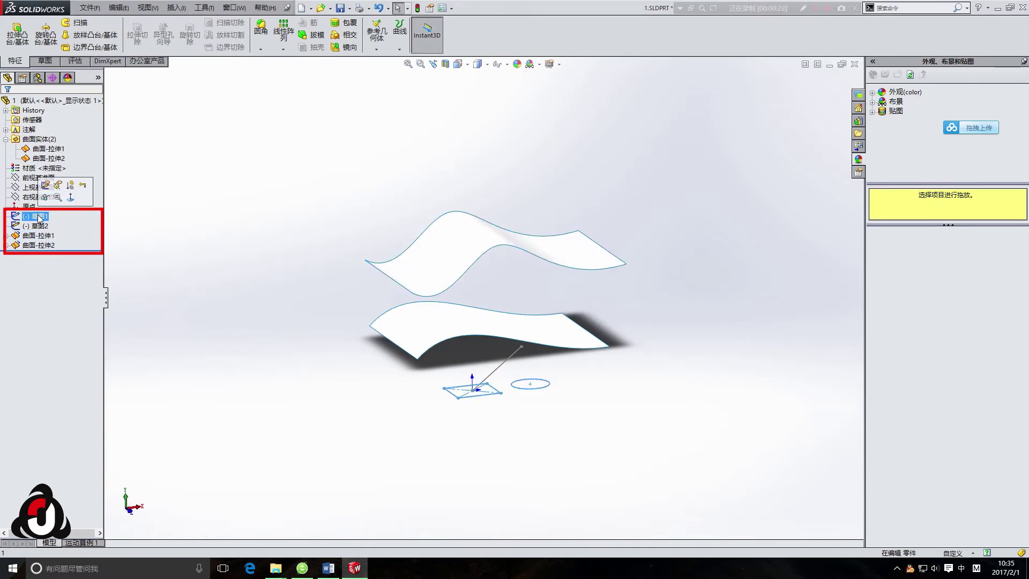
pyautogui.keyDown('ctrl'); pyautogui.click(41, 227); pyautogui.keyUp('ctrl')
pyautogui.click(40, 228)
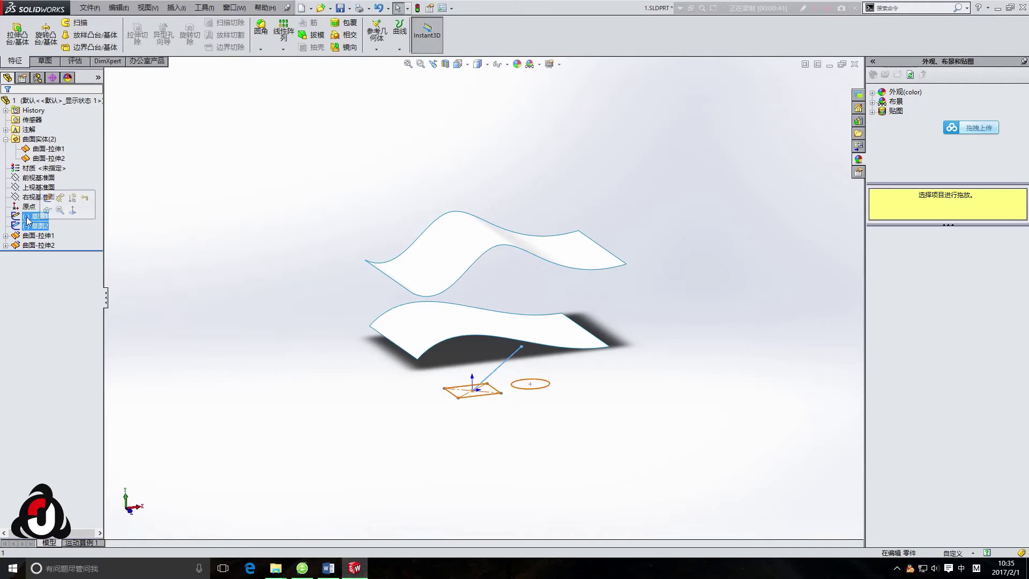
pyautogui.click(29, 216)
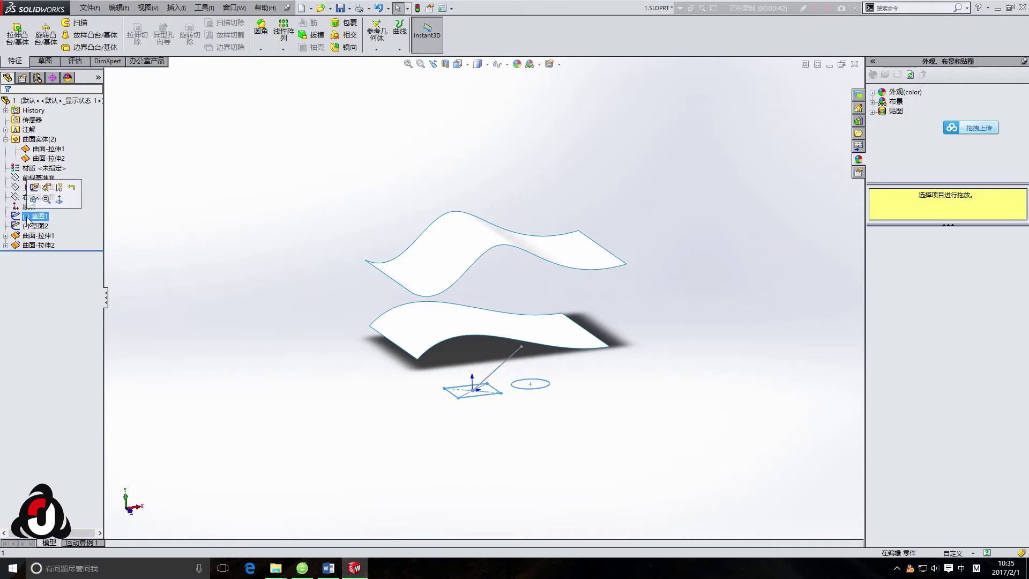
# - Start an Extruded Boss/Base on 草图1 with its From condition kept at Sketch Plane
pyautogui.click(17, 43)
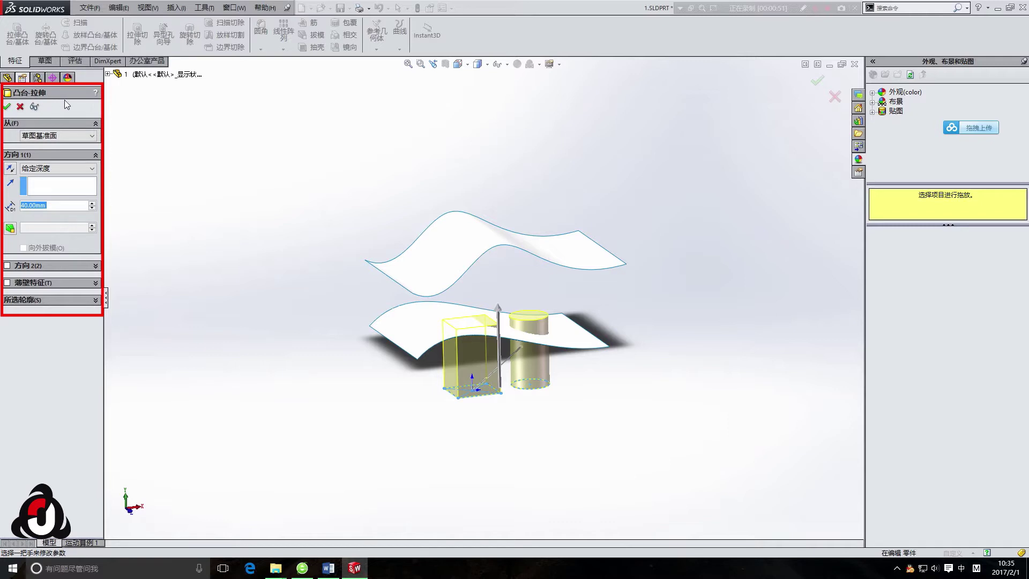
pyautogui.click(95, 123)
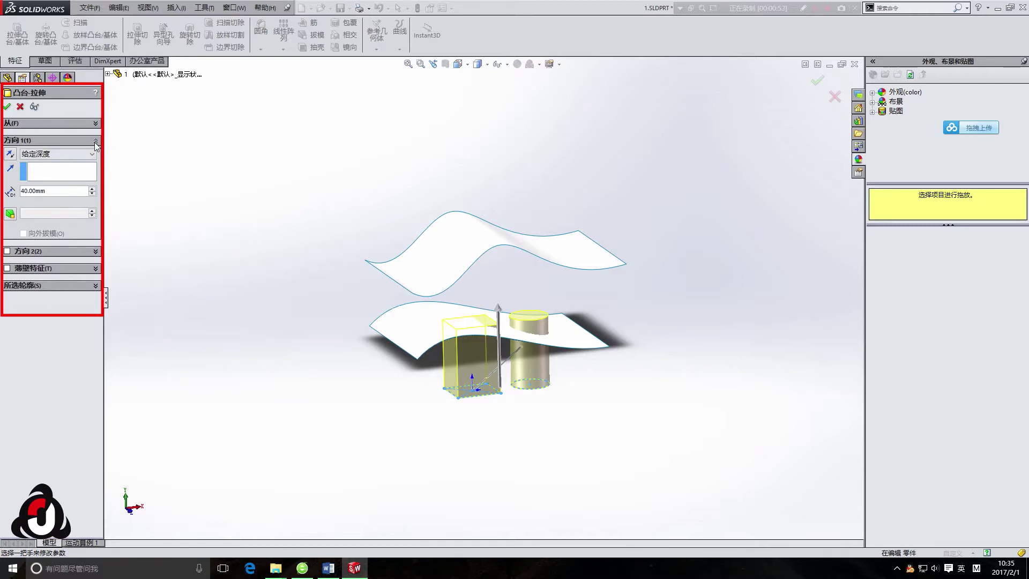
pyautogui.click(96, 140)
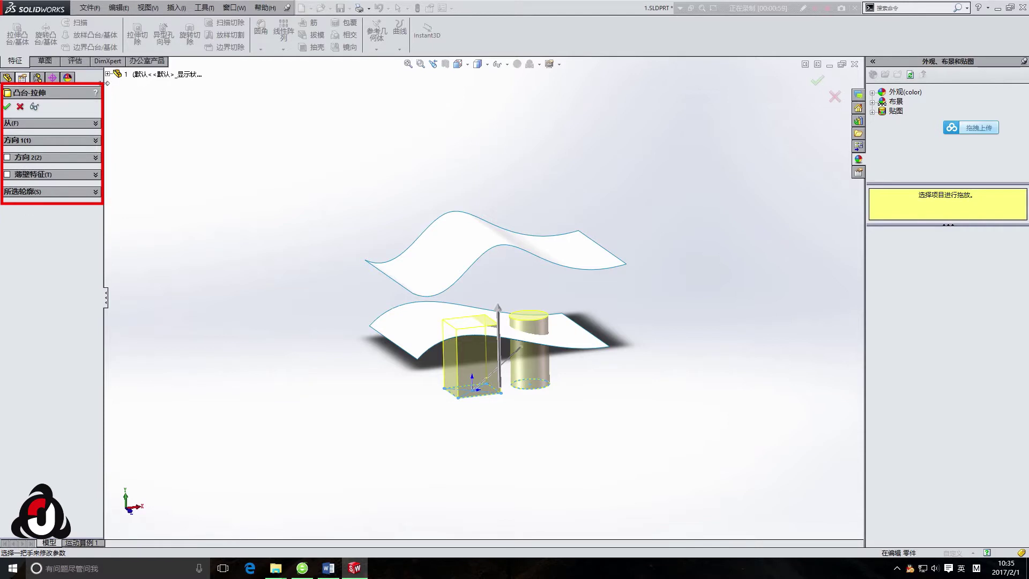
pyautogui.click(97, 125)
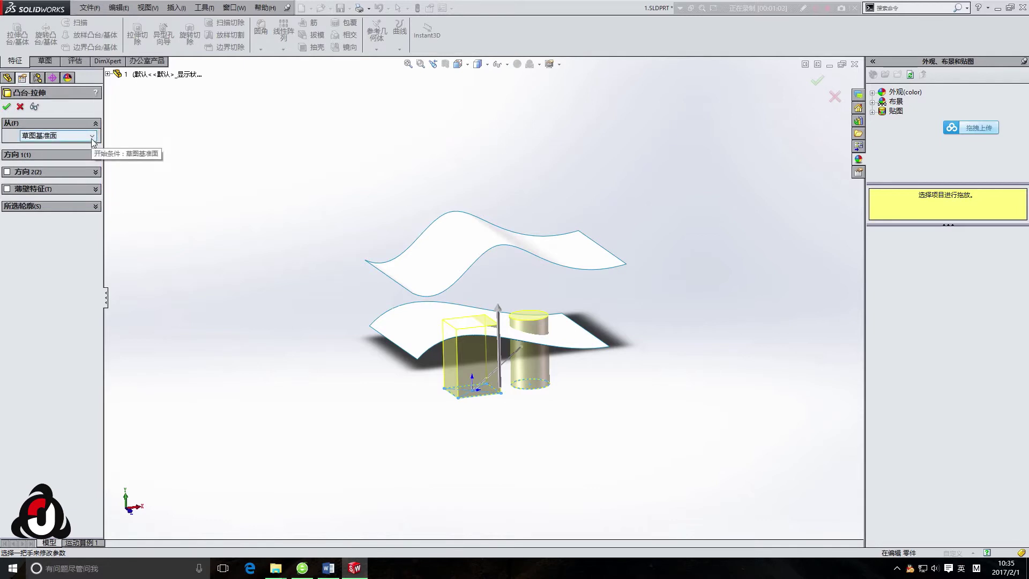
pyautogui.click(93, 137)
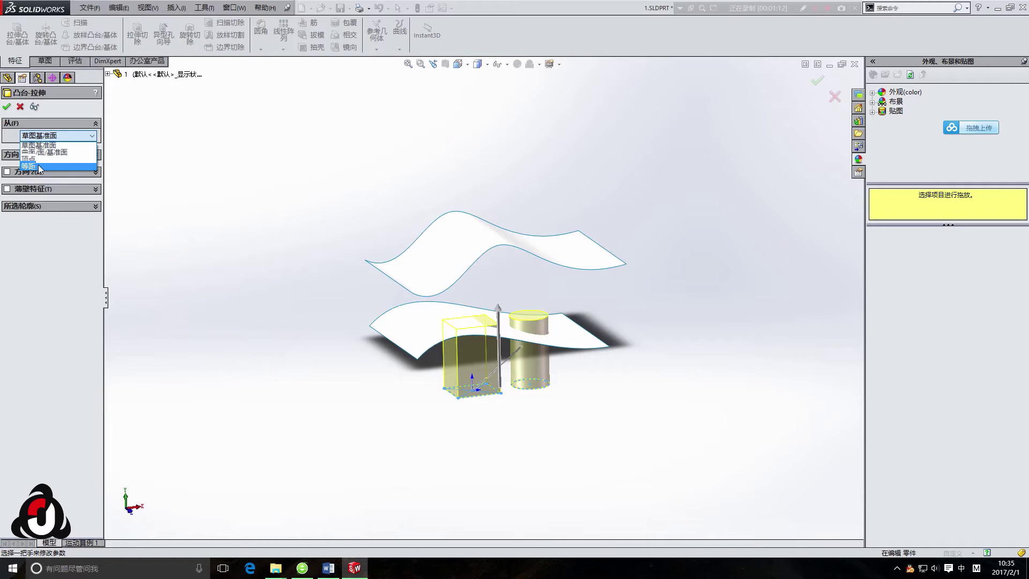
pyautogui.click(37, 145)
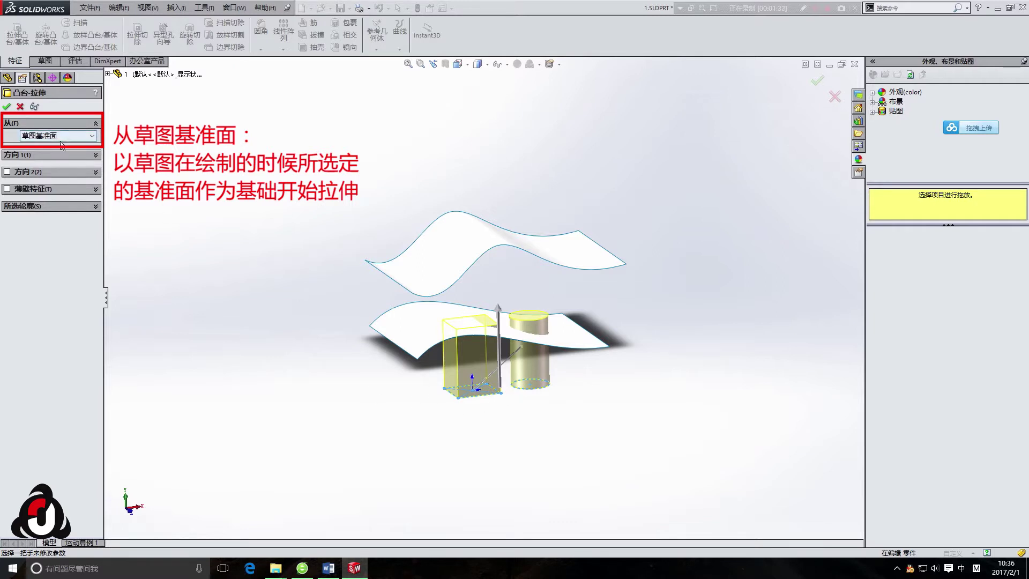
# - Set the boss extrusion's Direction 1 depth to 20.00 mm
pyautogui.click(96, 155)
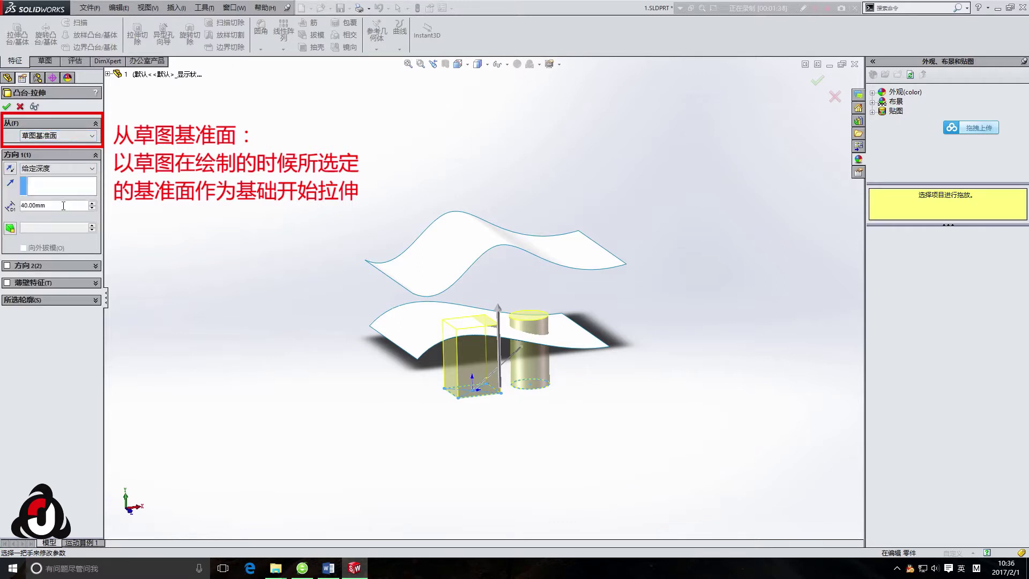
pyautogui.click(93, 208)
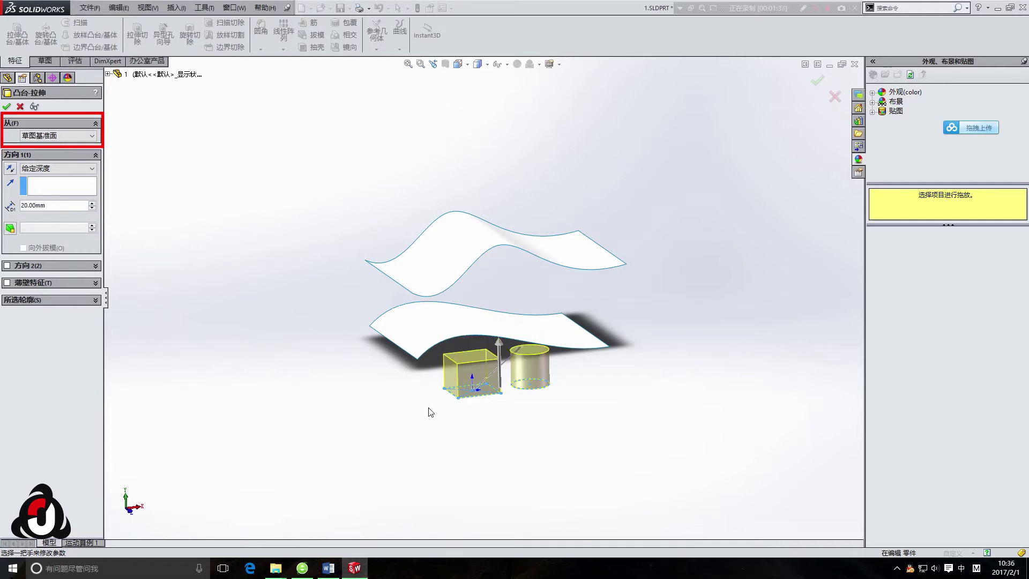
pyautogui.moveTo(485, 422)
pyautogui.mouseDown(button='middle')
pyautogui.moveTo(497, 425)
pyautogui.moveTo(543, 374)
pyautogui.mouseUp(button='middle')
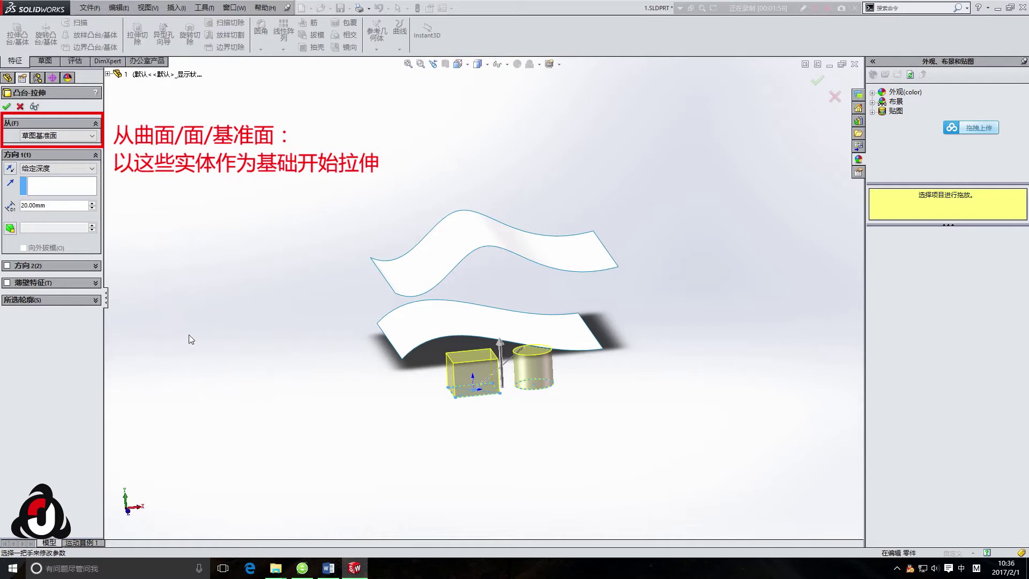
# - Try the lower surface 曲面-拉伸1 as the extrusion start face, then switch From to Vertex
pyautogui.click(57, 136)
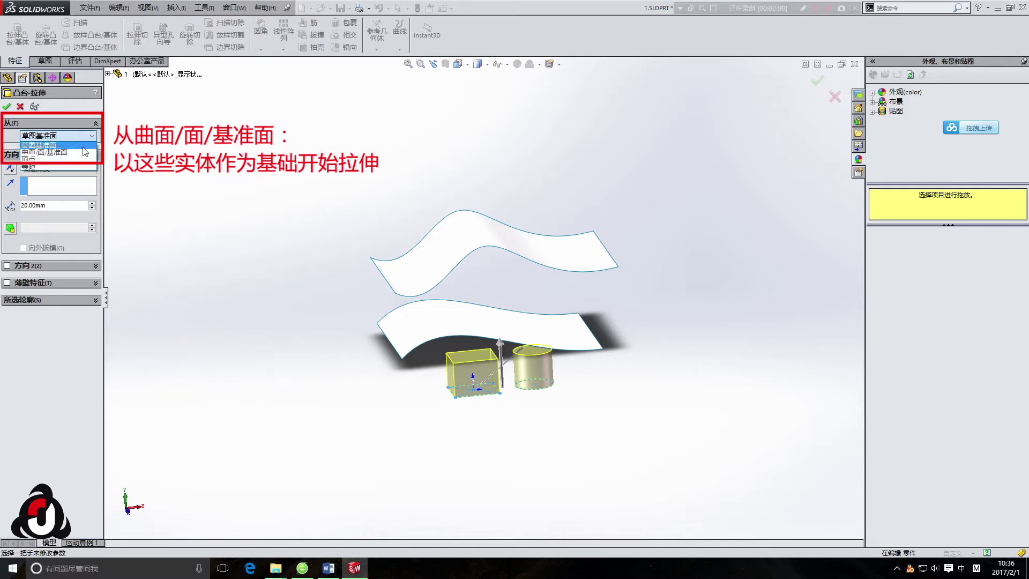
pyautogui.click(55, 154)
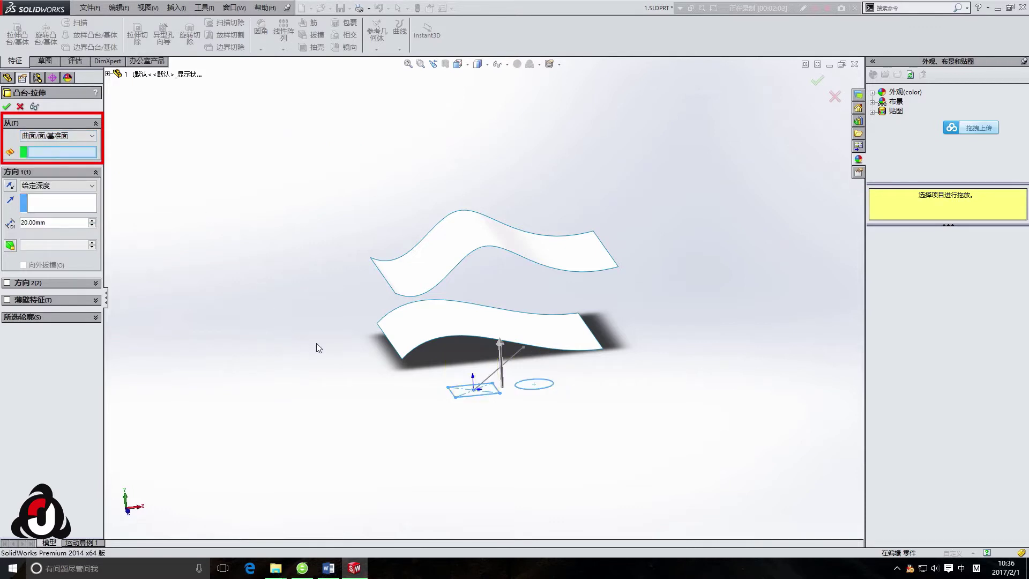
pyautogui.click(429, 327)
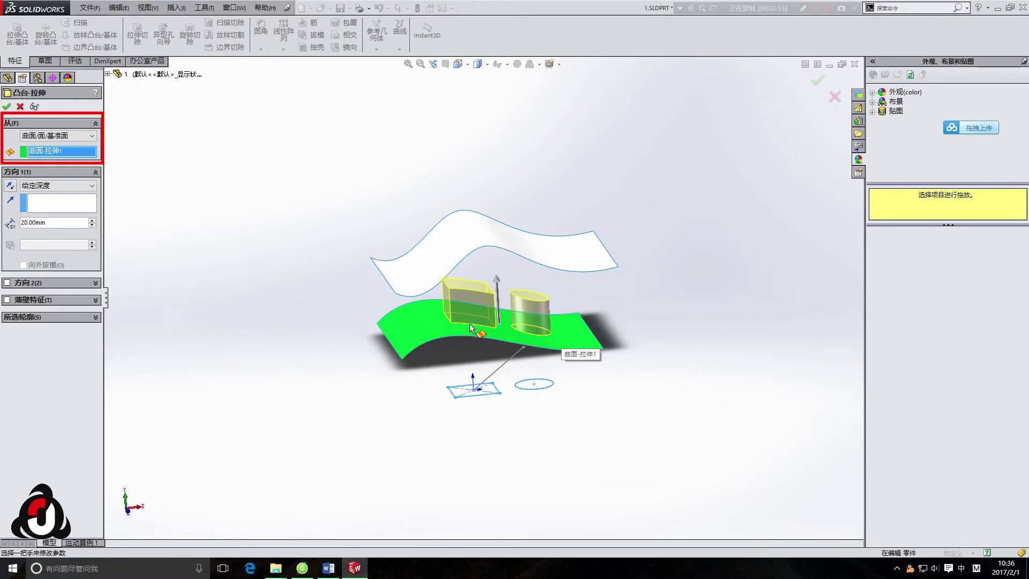
pyautogui.moveTo(529, 320)
pyautogui.mouseDown(button='middle')
pyautogui.moveTo(515, 312)
pyautogui.moveTo(418, 337)
pyautogui.mouseUp(button='middle')
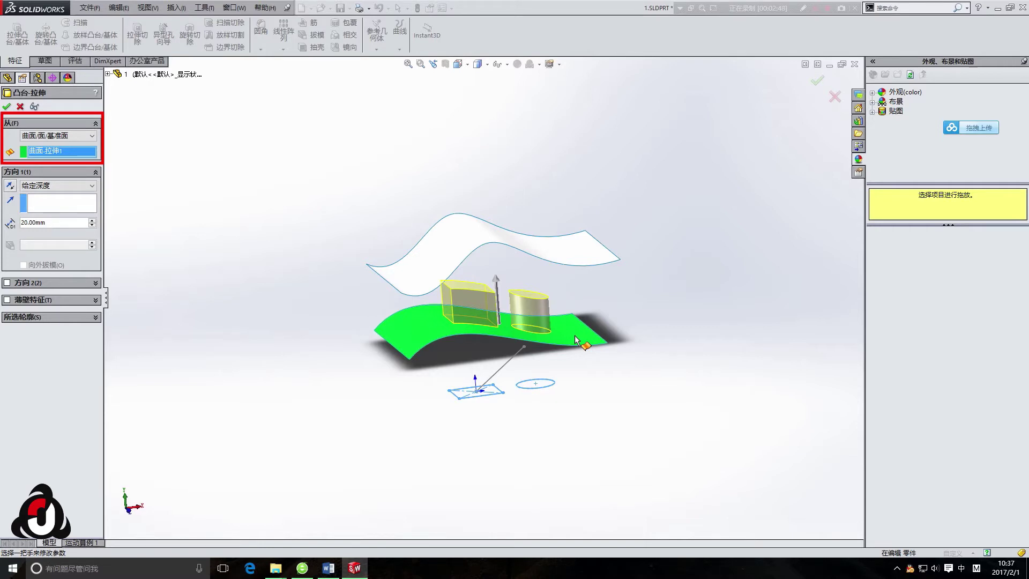
pyautogui.click(86, 138)
pyautogui.click(43, 158)
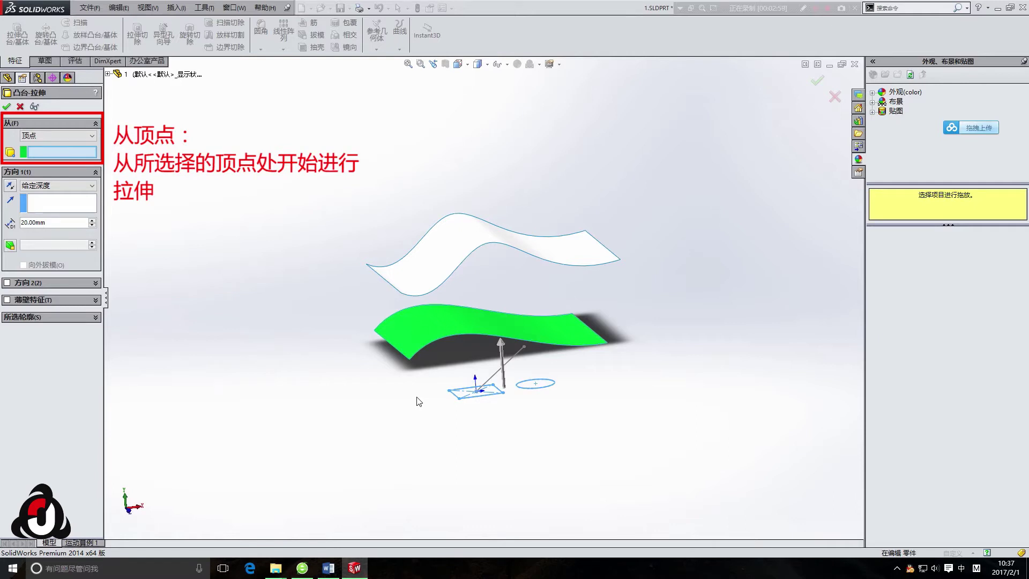
# - Test corner vertices of the lower and upper surfaces as the extrusion start point
pyautogui.click(409, 358)
pyautogui.moveTo(408, 358)
pyautogui.mouseDown(button='middle')
pyautogui.moveTo(423, 363)
pyautogui.moveTo(407, 337)
pyautogui.mouseUp(button='middle')
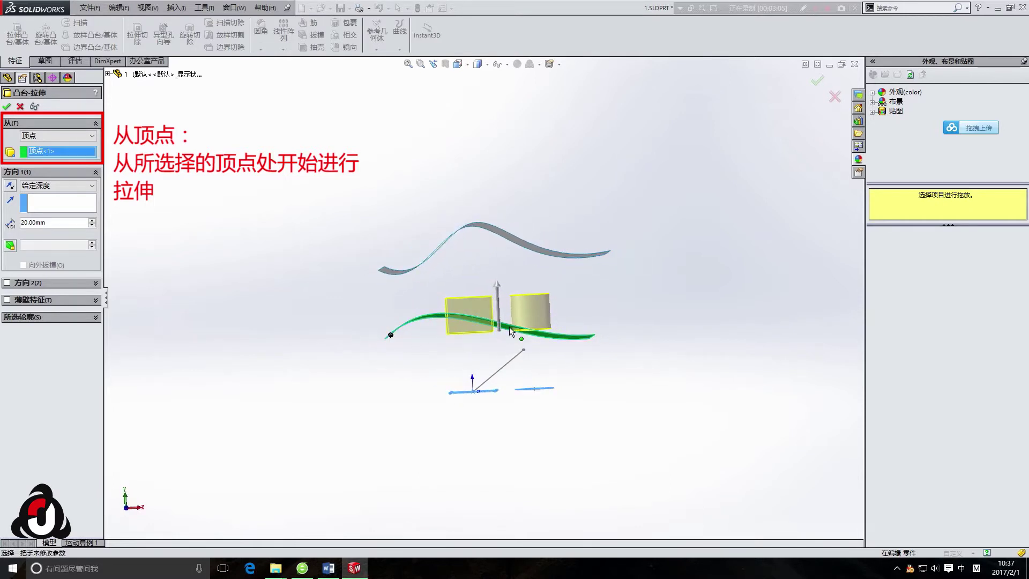
pyautogui.click(383, 267)
pyautogui.click(611, 252)
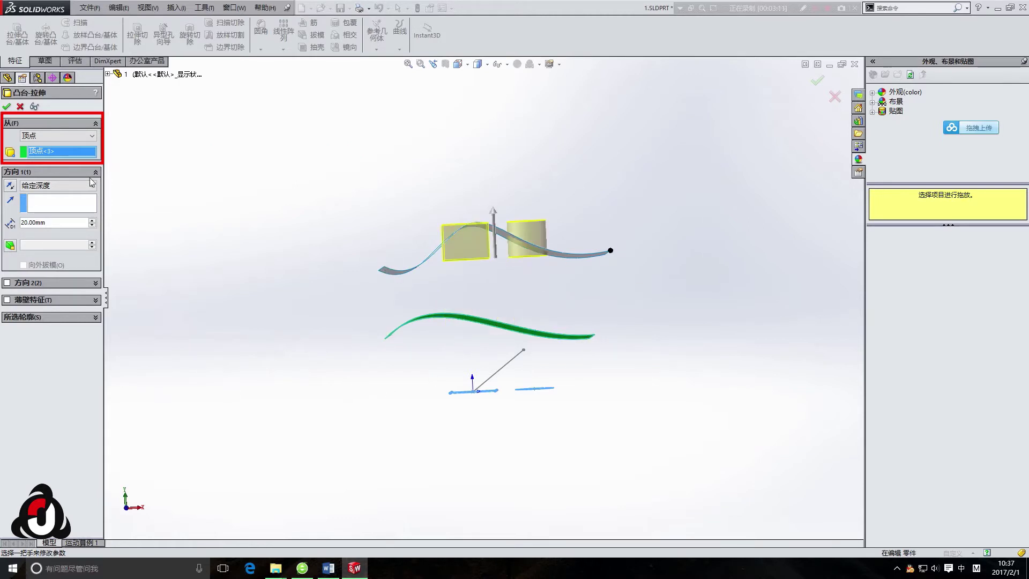
# - Change the extrusion From condition to Offset at 0.00 mm
pyautogui.click(73, 136)
pyautogui.click(47, 170)
pyautogui.moveTo(249, 319)
pyautogui.mouseDown(button='middle')
pyautogui.moveTo(275, 328)
pyautogui.moveTo(260, 368)
pyautogui.moveTo(298, 368)
pyautogui.moveTo(297, 359)
pyautogui.moveTo(292, 368)
pyautogui.mouseUp(button='middle')
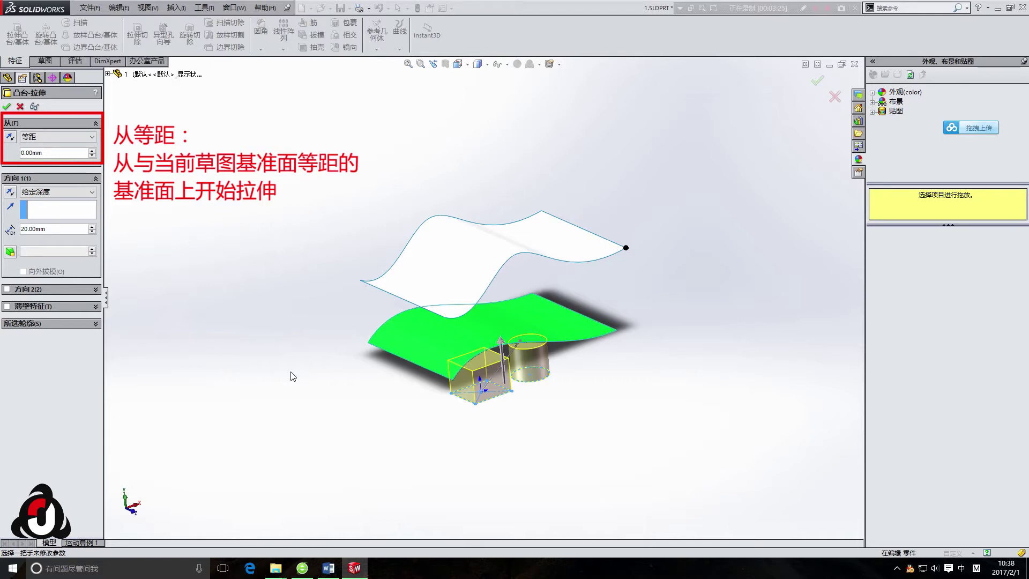
# - Step the start offset through 10, 40, 50, 70 to 60 mm, then revert to Sketch Plane
pyautogui.click(92, 151)
pyautogui.click(93, 152)
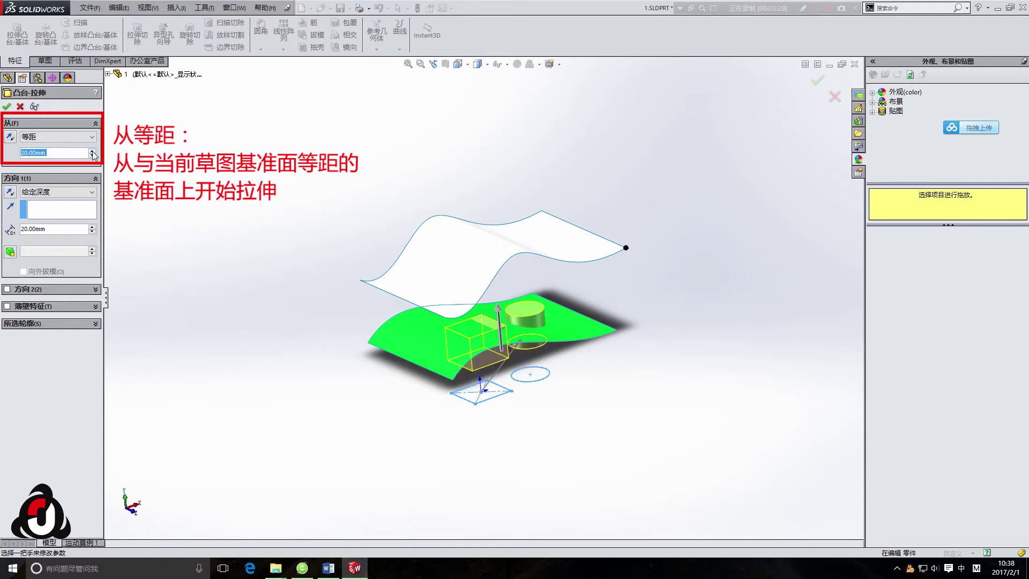
pyautogui.click(92, 151)
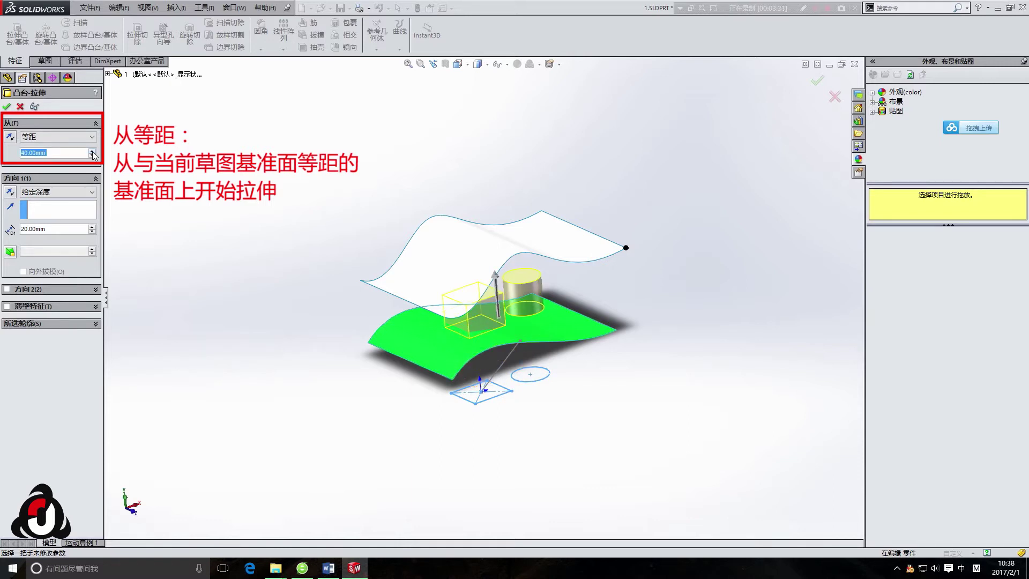
pyautogui.click(92, 152)
pyautogui.click(93, 152)
pyautogui.click(92, 152)
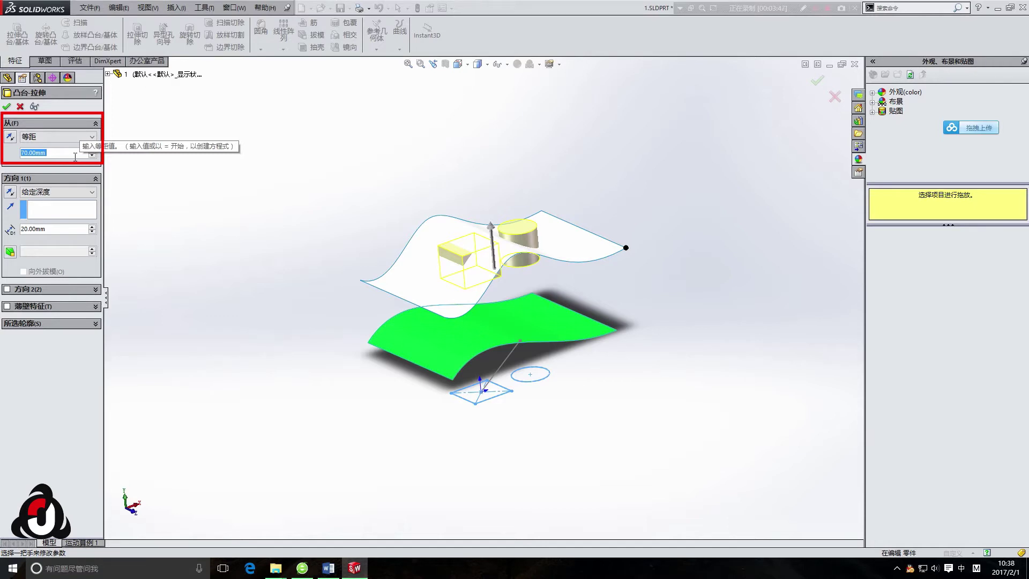
pyautogui.click(92, 156)
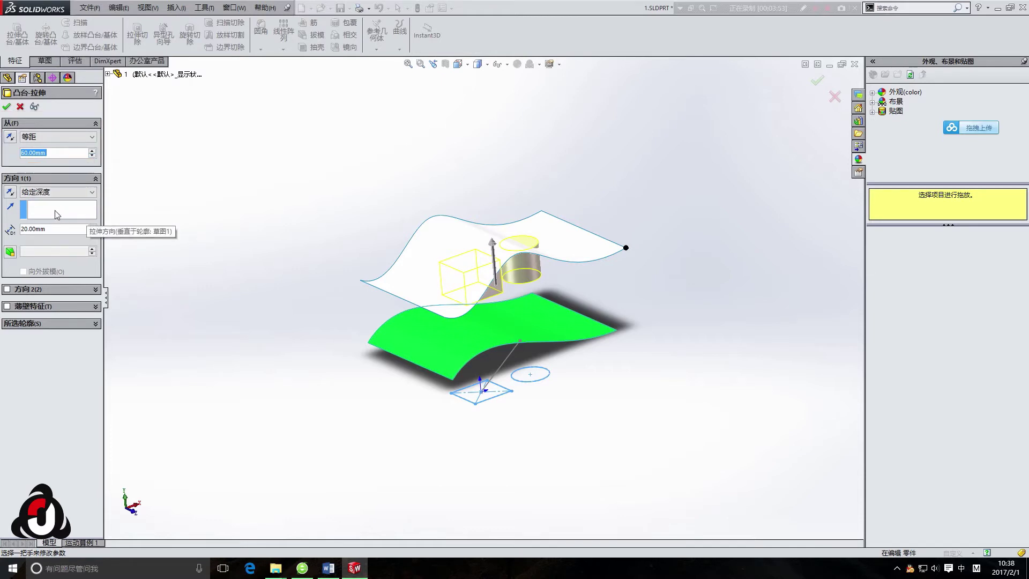
pyautogui.click(63, 142)
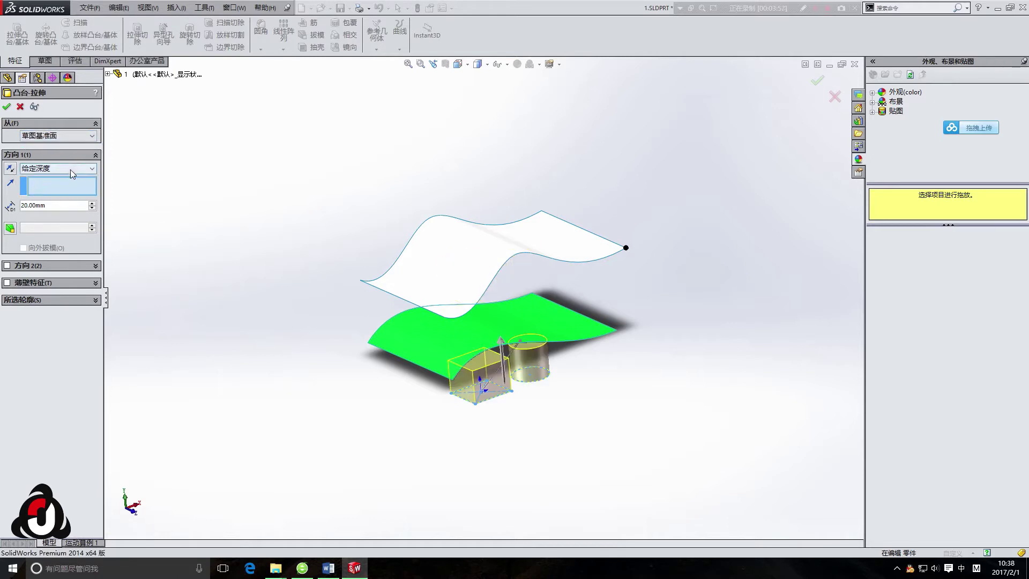
# - Keep the Blind end condition and raise the extrusion depth from 20 to 40 mm
pyautogui.click(73, 168)
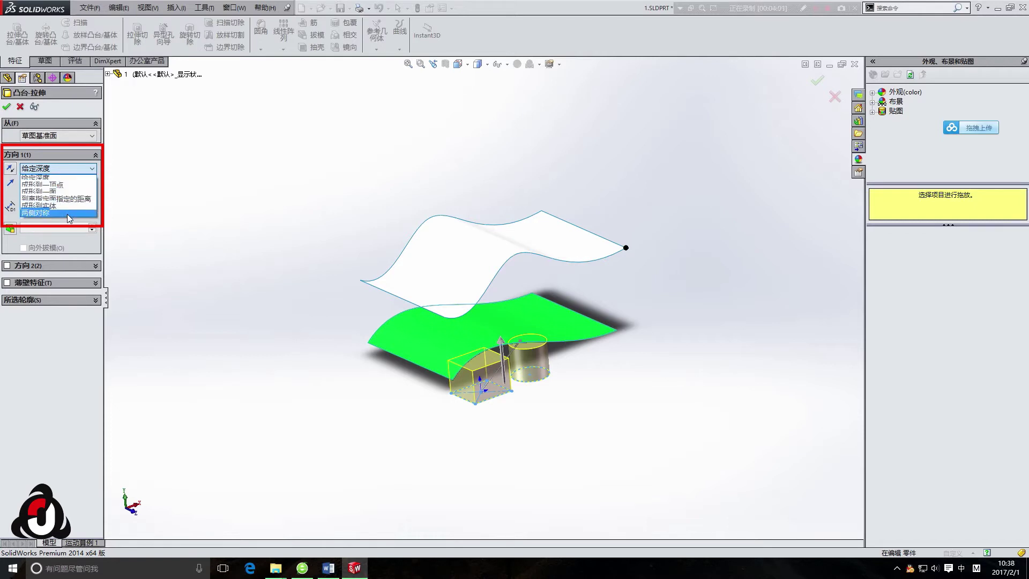
pyautogui.click(78, 179)
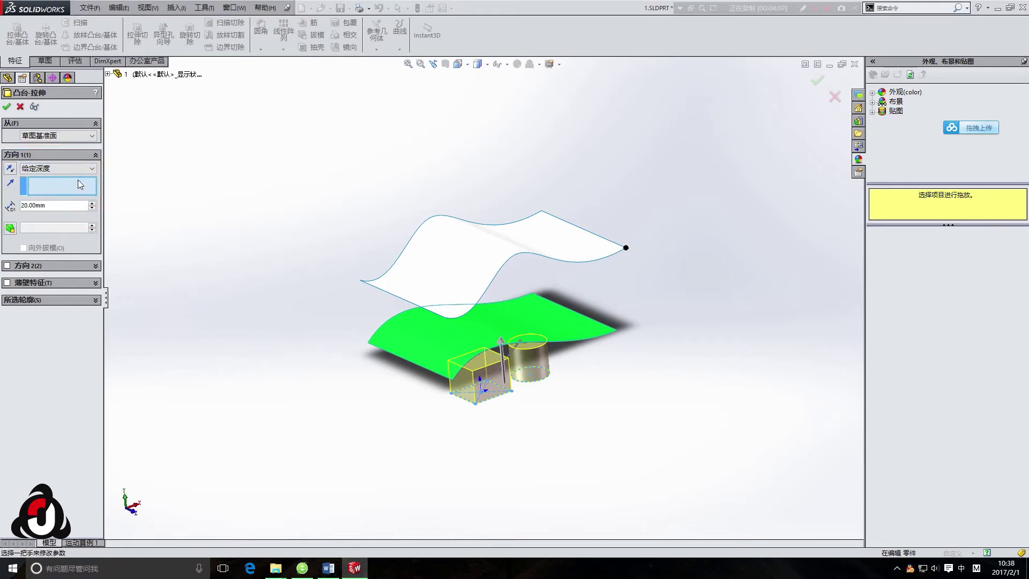
pyautogui.click(94, 203)
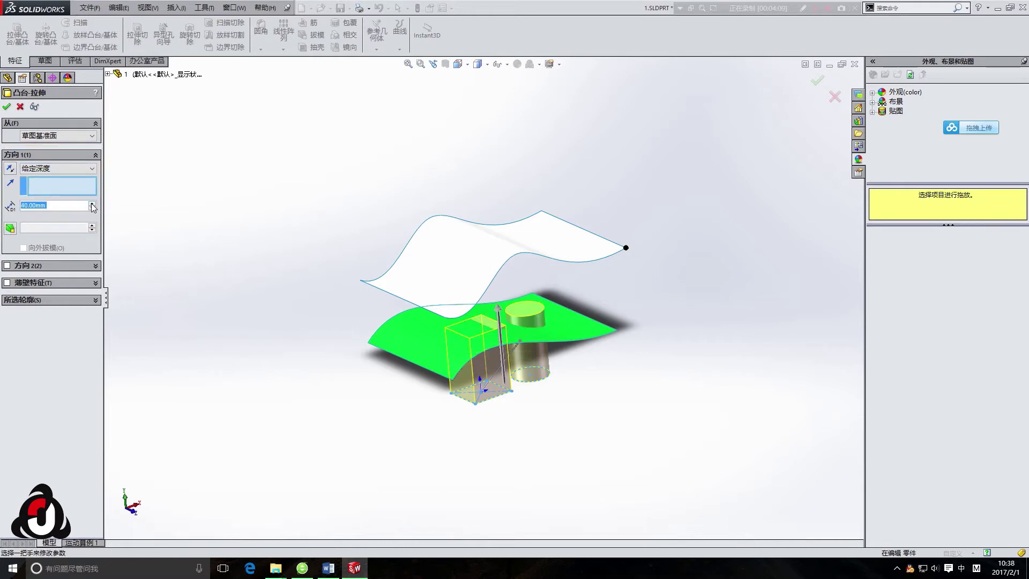
pyautogui.click(89, 168)
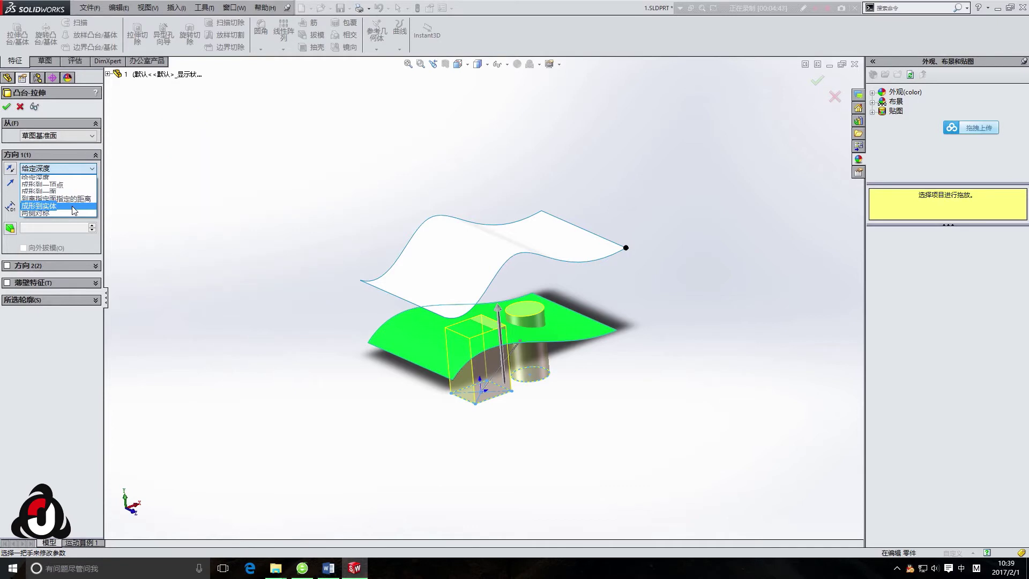
# - Try Up To Body with 曲面-拉伸2, then set the end condition to Mid Plane at 40 mm
pyautogui.click(74, 211)
pyautogui.click(514, 247)
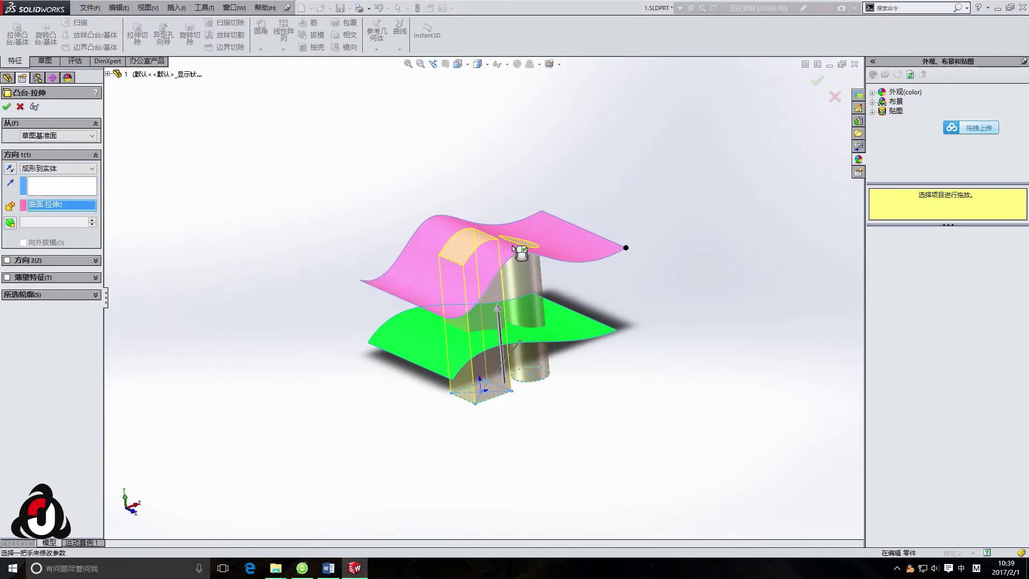
pyautogui.moveTo(341, 381)
pyautogui.mouseDown(button='middle')
pyautogui.moveTo(286, 328)
pyautogui.moveTo(337, 364)
pyautogui.mouseUp(button='middle')
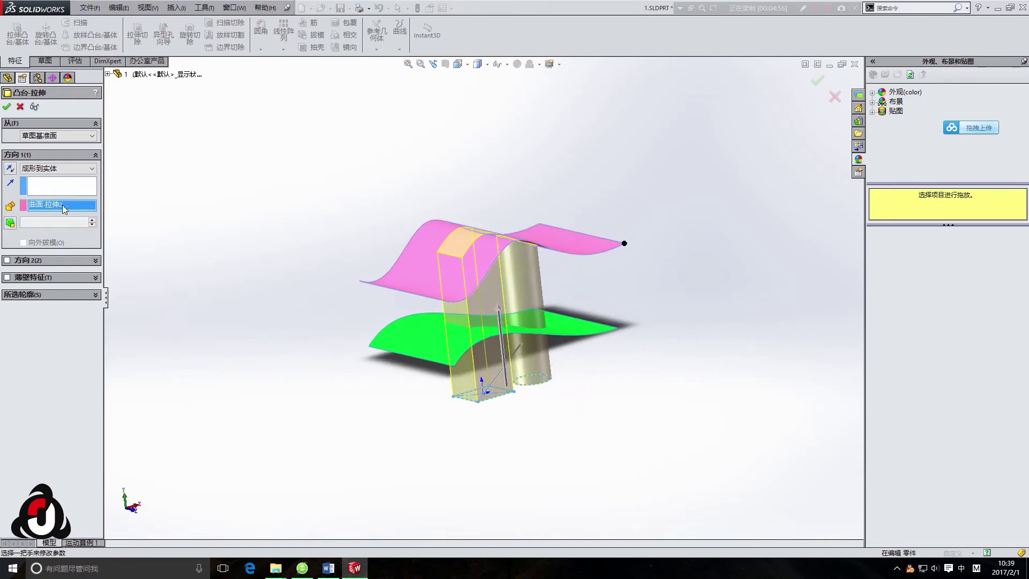
pyautogui.click(87, 173)
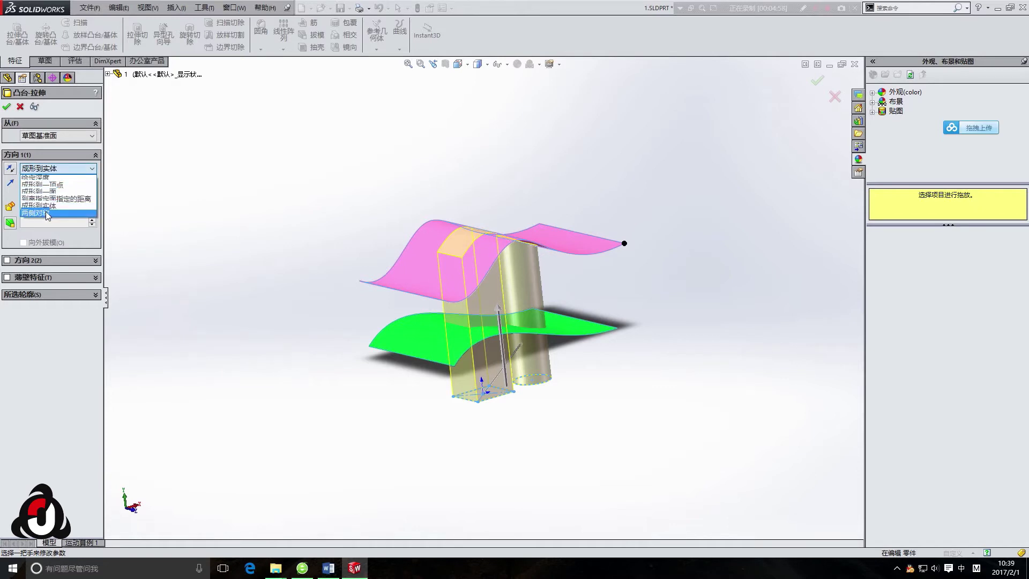
pyautogui.click(47, 215)
pyautogui.moveTo(381, 394); pyautogui.dragTo(503, 380, button='middle')
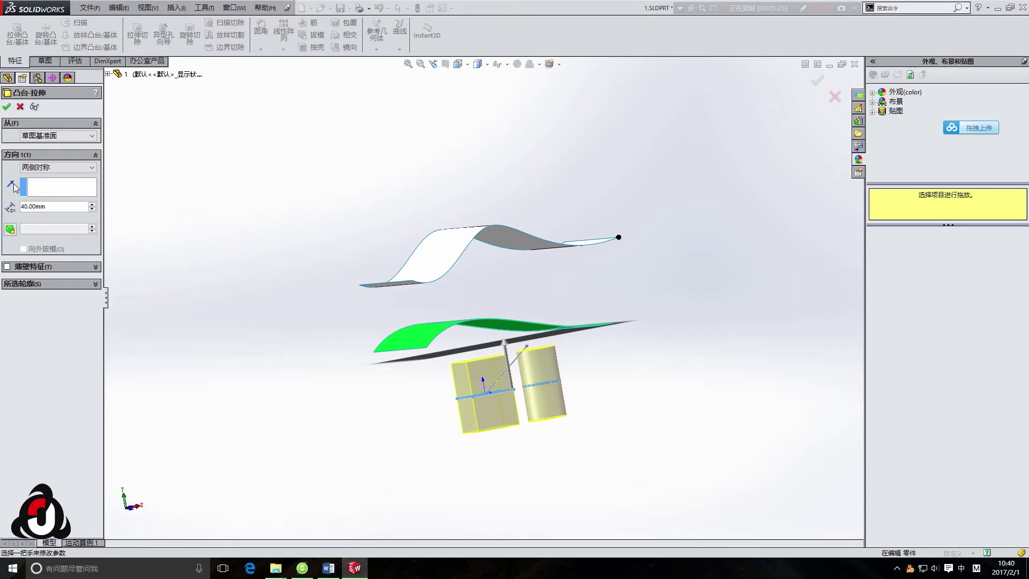
# - Preview an Up To Vertex extrusion directed along sketch line 直线1@草图2
pyautogui.scroll(-2, 564, 380)
pyautogui.scroll(-3, 565, 380)
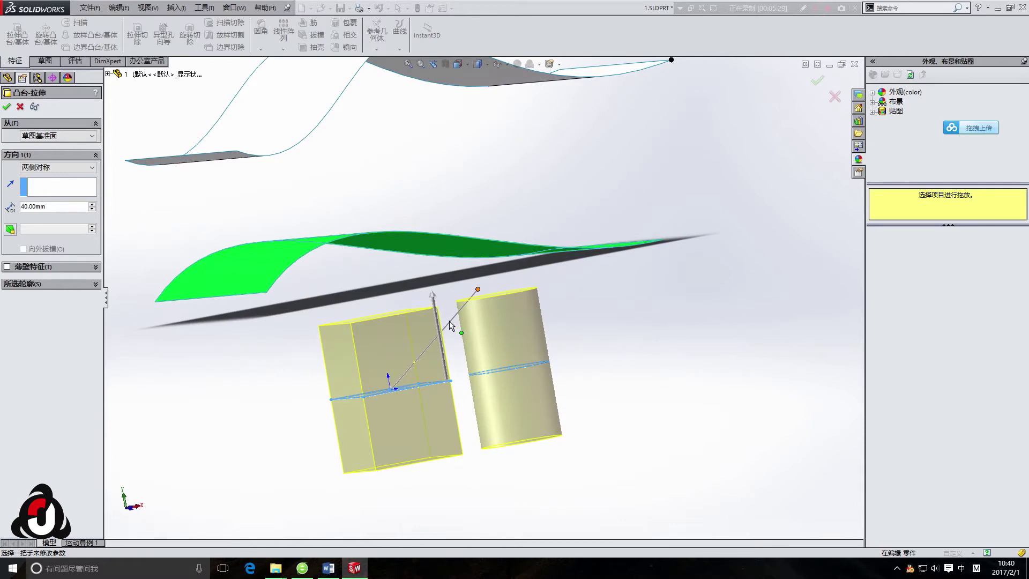
pyautogui.click(449, 321)
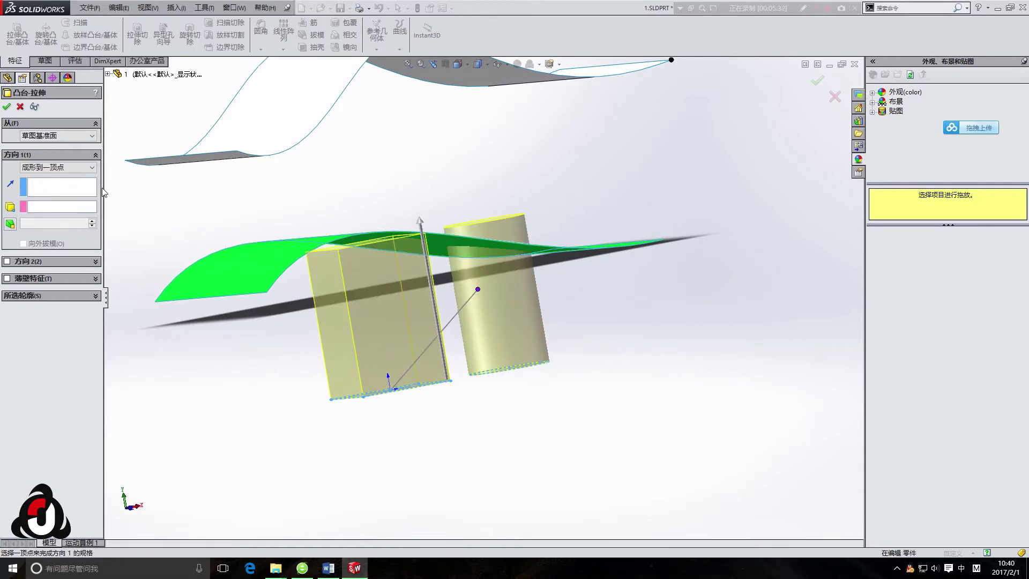
pyautogui.click(453, 317)
pyautogui.moveTo(470, 393)
pyautogui.mouseDown(button='middle')
pyautogui.moveTo(448, 404)
pyautogui.moveTo(418, 385)
pyautogui.moveTo(453, 409)
pyautogui.moveTo(465, 332)
pyautogui.moveTo(469, 346)
pyautogui.mouseUp(button='middle')
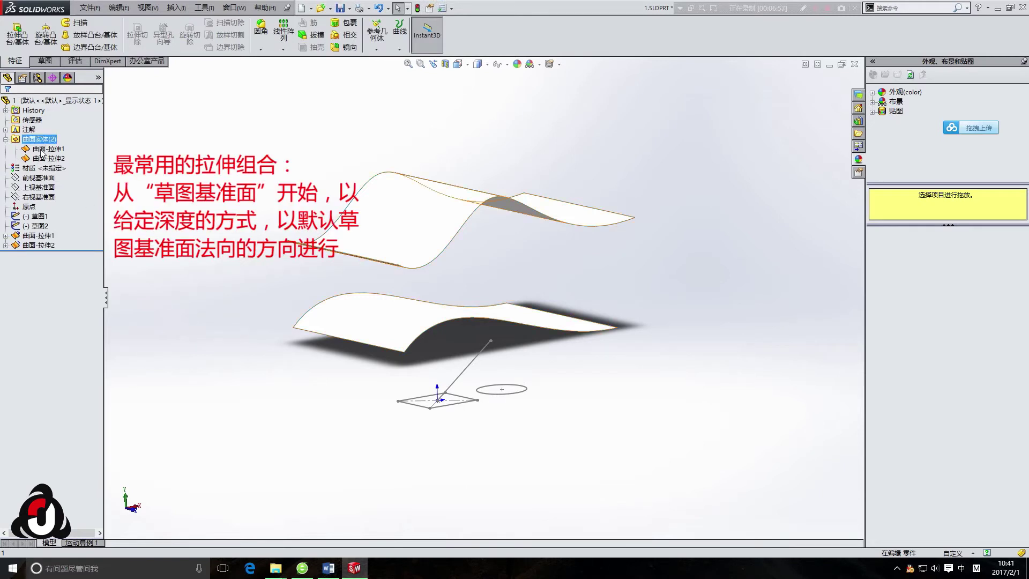
# - Start a boss extrusion of 草图1 beginning from the lower surface of 曲面-拉伸1
pyautogui.click(36, 215)
pyautogui.click(23, 48)
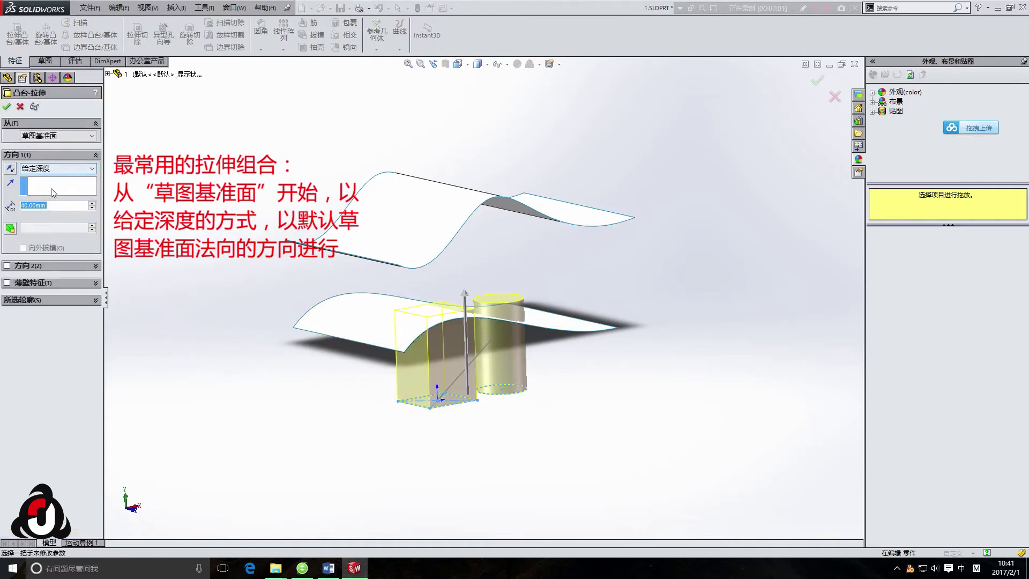
pyautogui.click(51, 187)
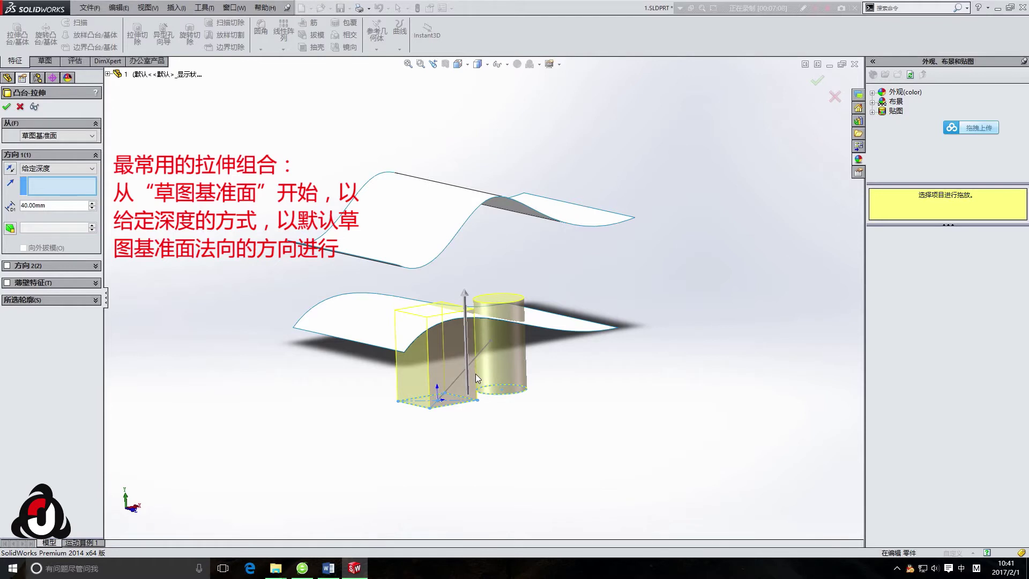
pyautogui.click(63, 136)
pyautogui.click(49, 153)
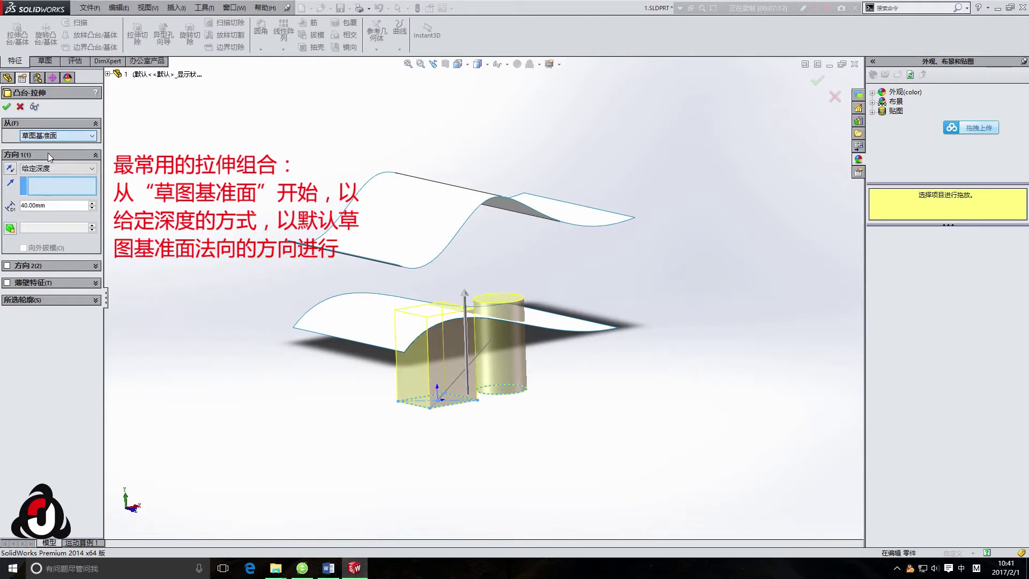
pyautogui.click(403, 318)
# - Make the extrusion end at the upper surface and check the preview
pyautogui.click(51, 185)
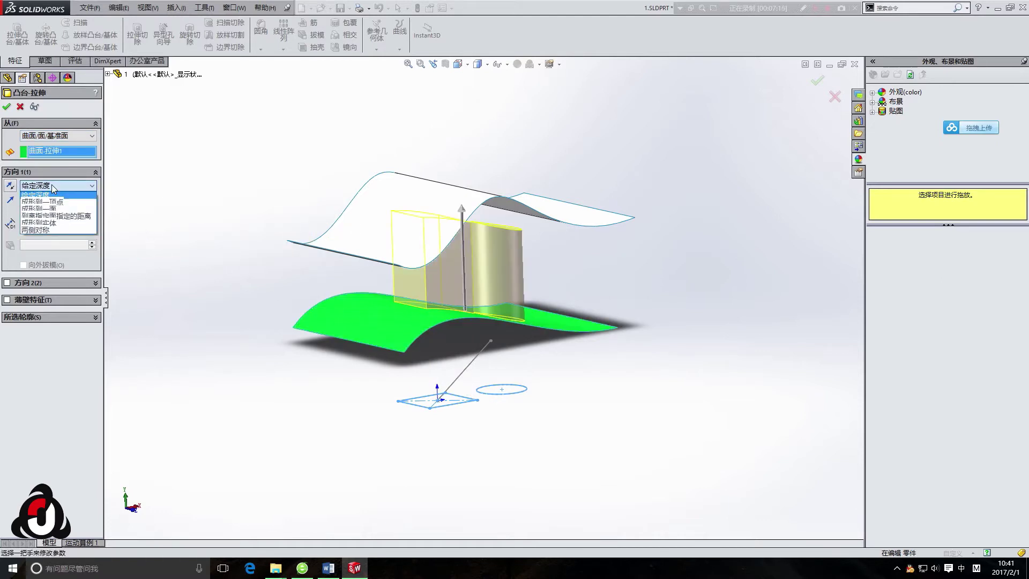
pyautogui.click(39, 208)
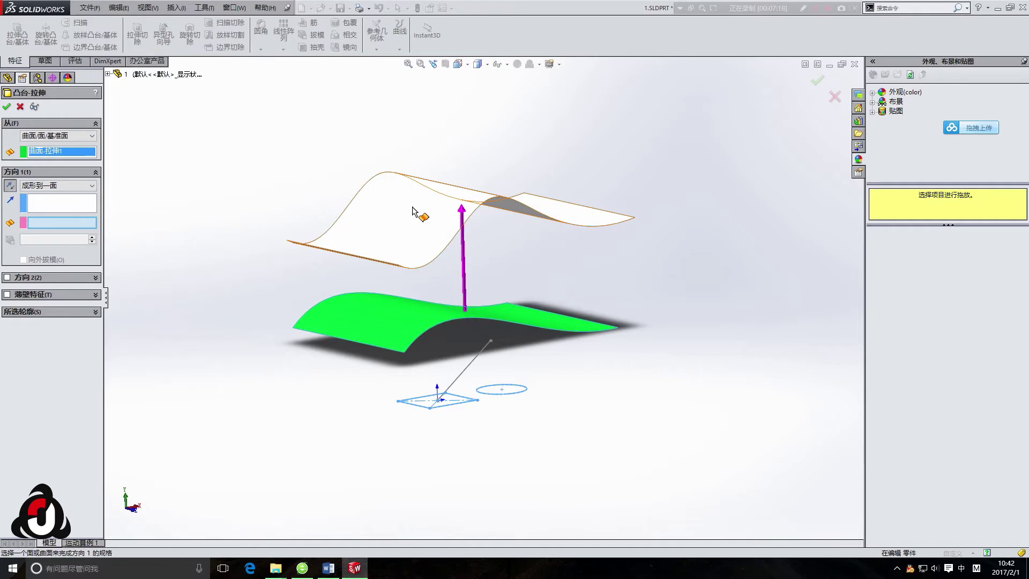
pyautogui.click(412, 211)
pyautogui.moveTo(236, 372)
pyautogui.mouseDown(button='middle')
pyautogui.moveTo(273, 363)
pyautogui.moveTo(235, 416)
pyautogui.mouseUp(button='middle')
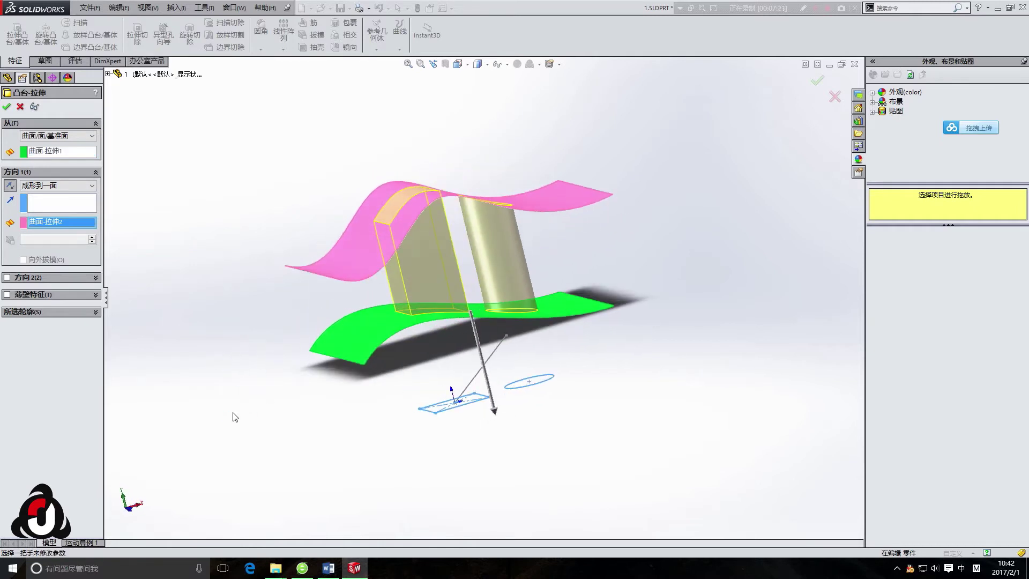
pyautogui.moveTo(625, 329)
pyautogui.mouseDown(button='middle')
pyautogui.moveTo(608, 340)
pyautogui.moveTo(608, 316)
pyautogui.moveTo(554, 255)
pyautogui.mouseUp(button='middle')
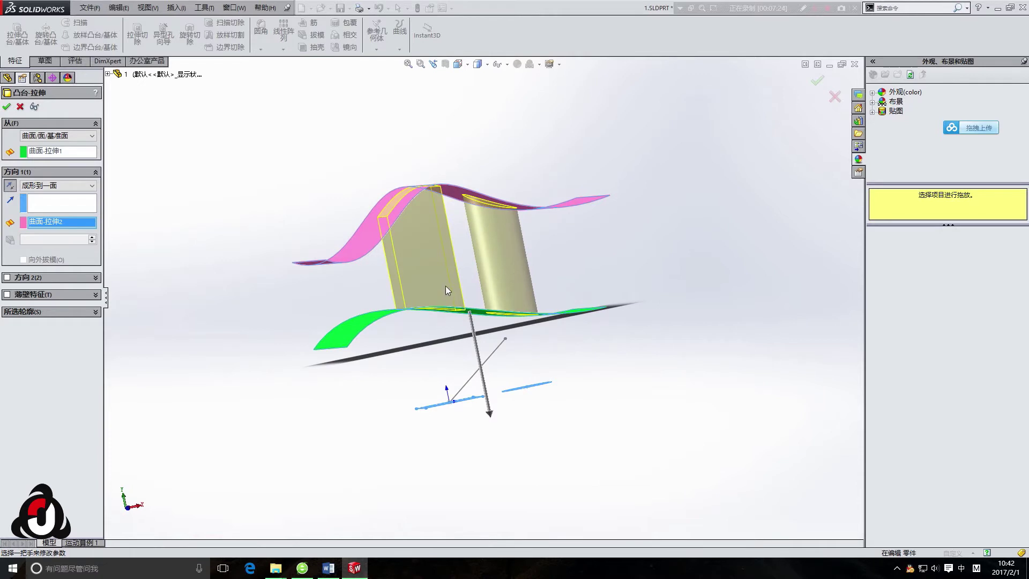
# - Direct the extrusion along the slanted line 直线1@草图2 with a 61 mm blind depth
pyautogui.click(59, 203)
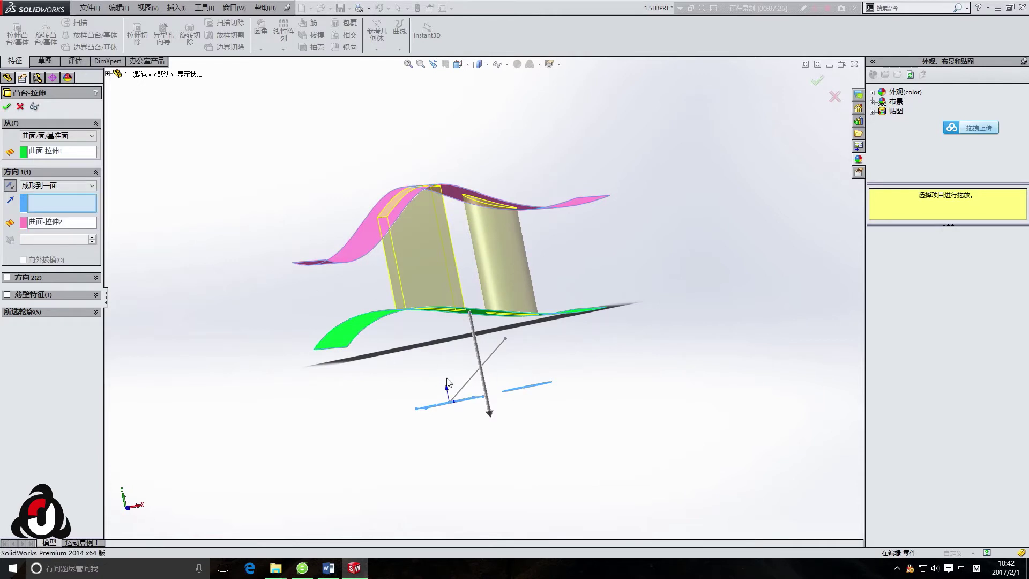
pyautogui.click(471, 379)
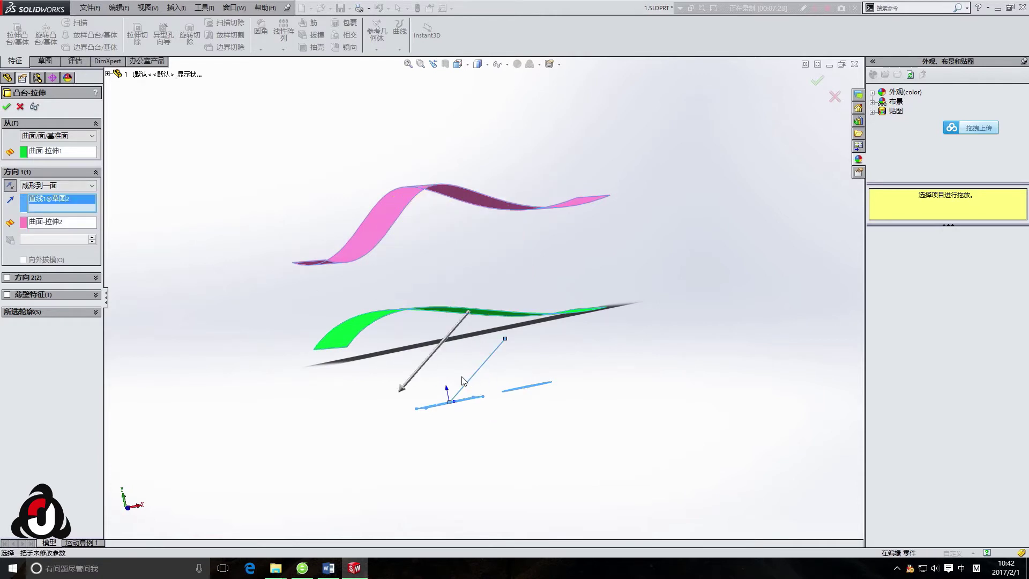
pyautogui.moveTo(408, 383); pyautogui.dragTo(537, 204)
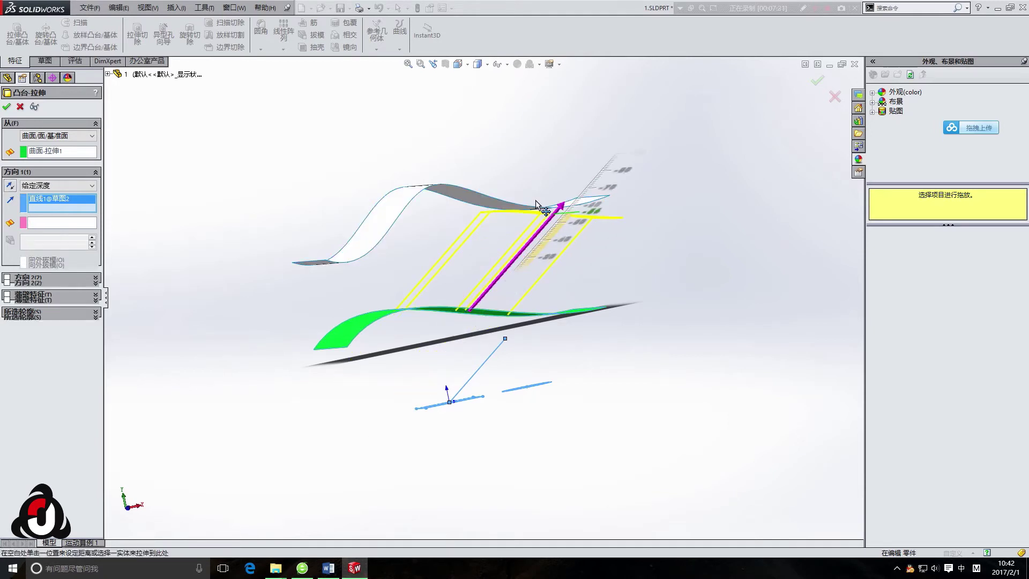
pyautogui.moveTo(603, 352); pyautogui.dragTo(602, 382, button='middle')
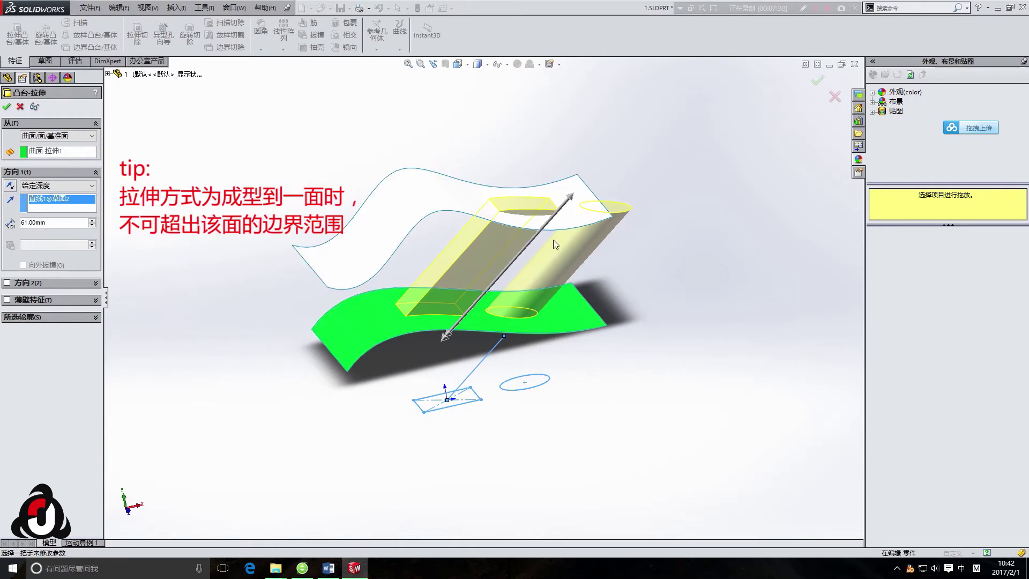
pyautogui.moveTo(632, 278)
pyautogui.mouseDown(button='middle')
pyautogui.moveTo(670, 271)
pyautogui.moveTo(578, 196)
pyautogui.mouseUp(button='middle')
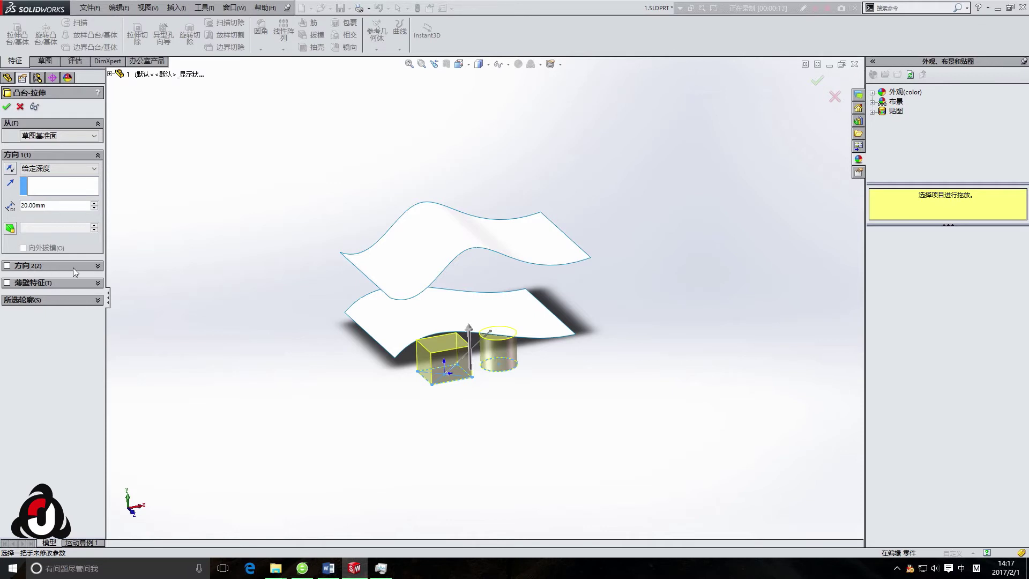
# - Enable Direction 2 at 22 mm downward and expand the Selected Contours list
pyautogui.click(86, 270)
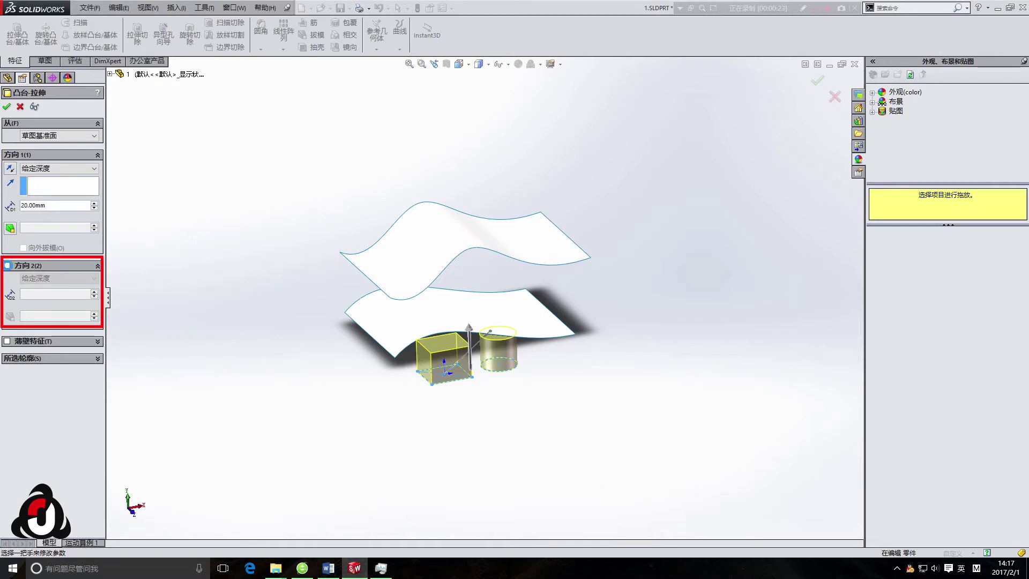
pyautogui.click(7, 266)
pyautogui.moveTo(375, 433)
pyautogui.mouseDown(button='middle')
pyautogui.moveTo(363, 386)
pyautogui.moveTo(496, 399)
pyautogui.mouseUp(button='middle')
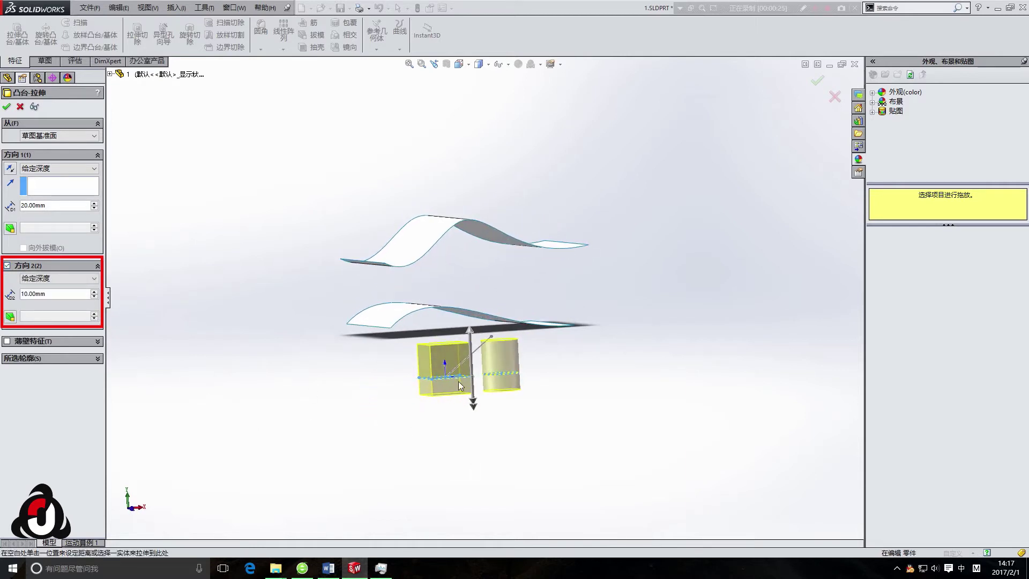
pyautogui.moveTo(472, 405); pyautogui.dragTo(475, 420)
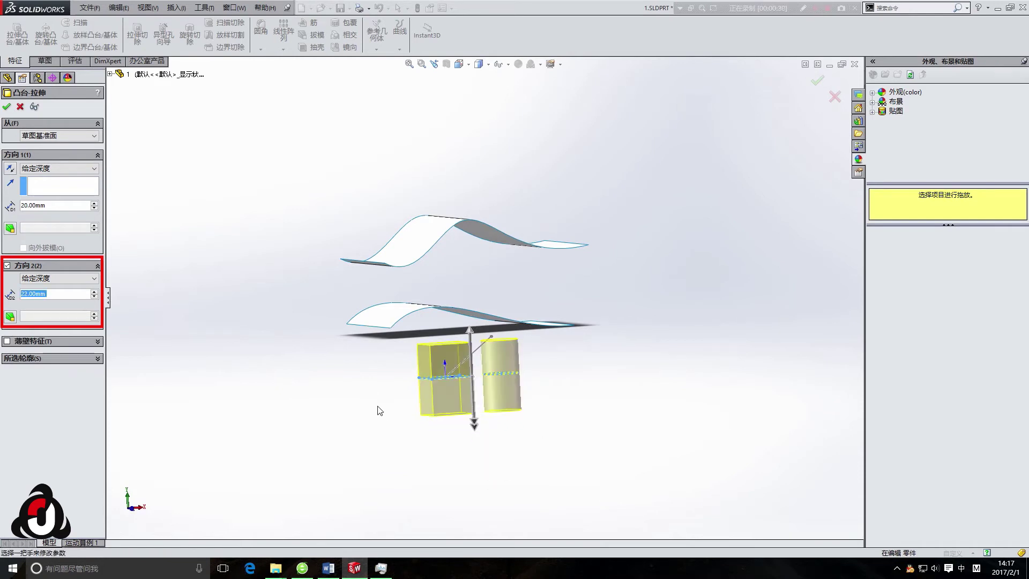
pyautogui.moveTo(327, 434)
pyautogui.mouseDown(button='middle')
pyautogui.moveTo(344, 420)
pyautogui.moveTo(349, 434)
pyautogui.mouseUp(button='middle')
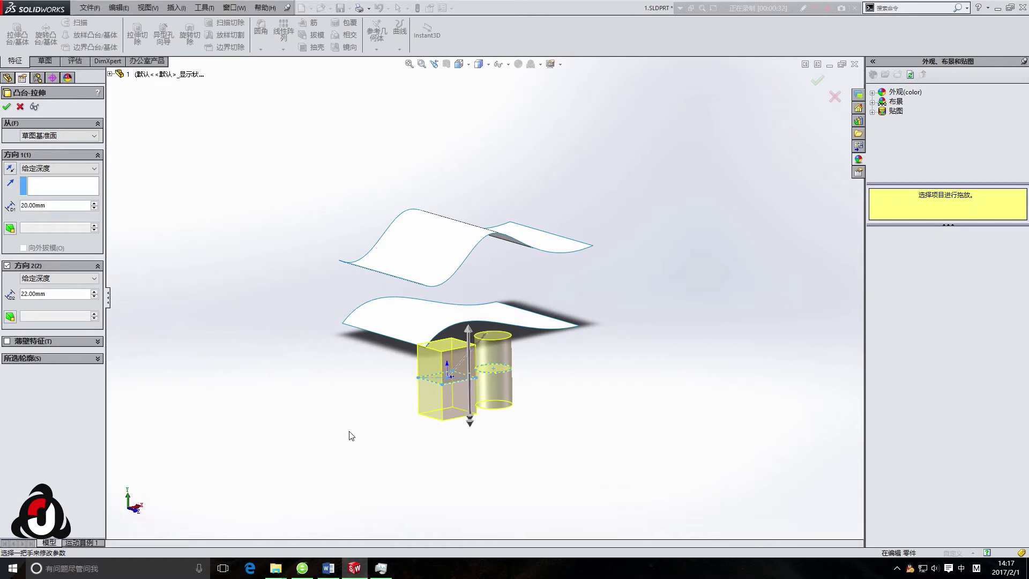
pyautogui.click(95, 359)
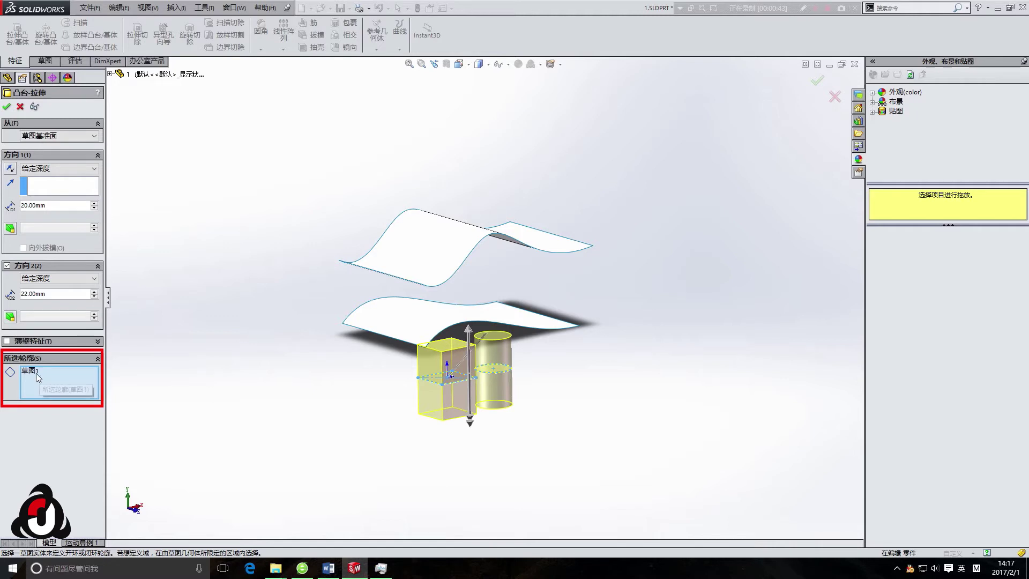
# - Clear 草图1 from Selected Contours and try extruding only the box profile
pyautogui.rightClick(37, 373)
pyautogui.click(68, 392)
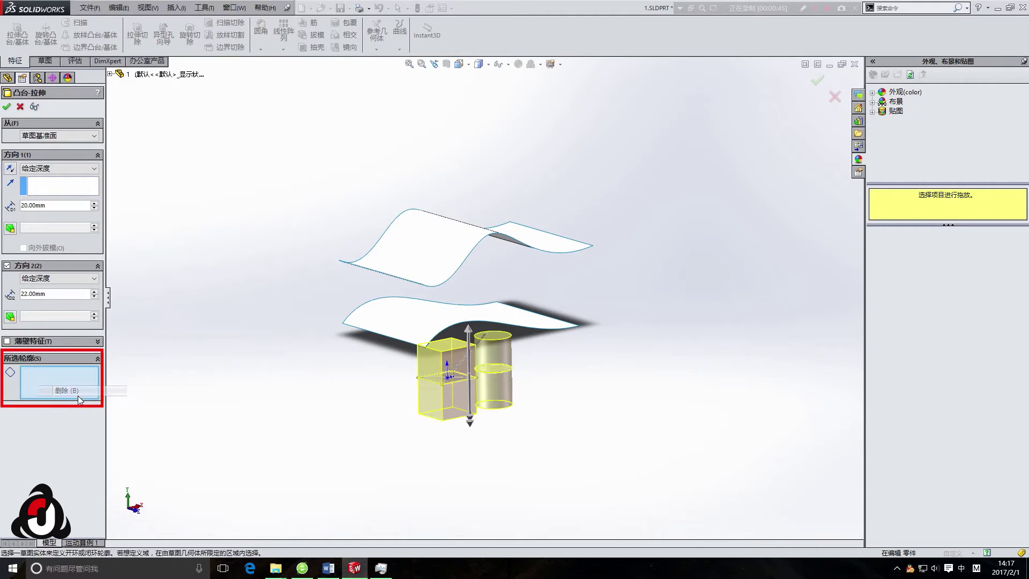
pyautogui.scroll(-5, 458, 381)
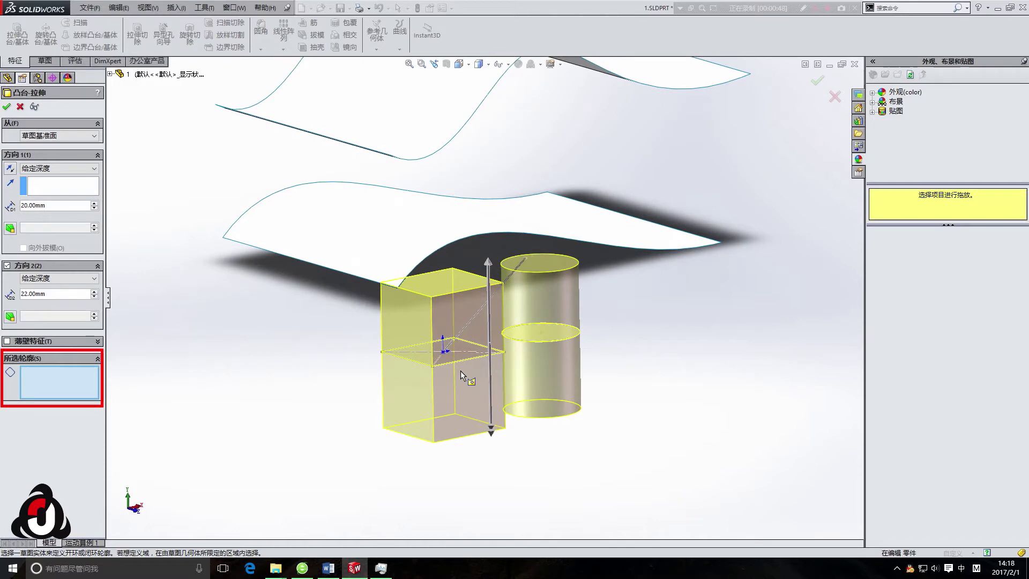
pyautogui.click(465, 359)
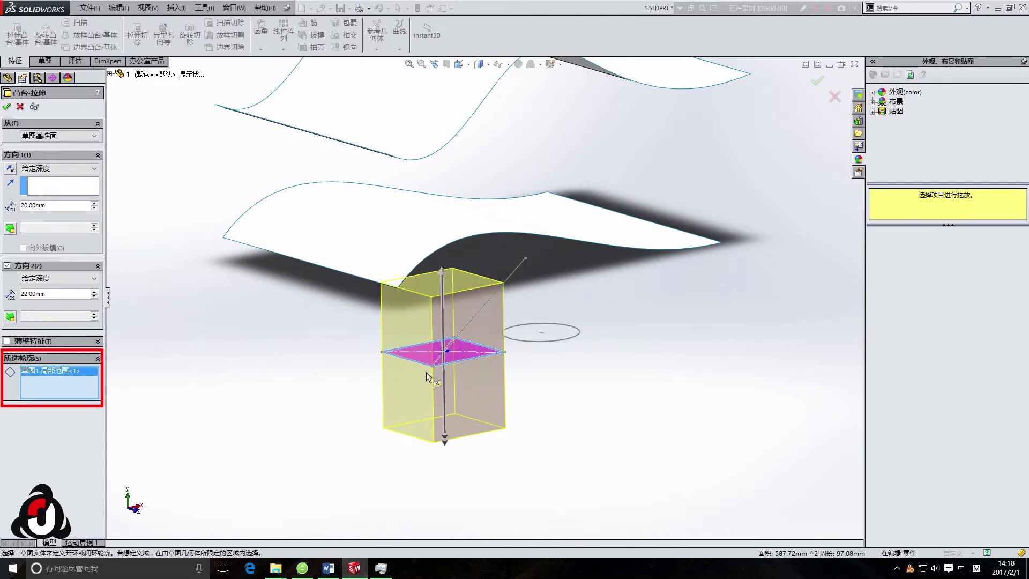
pyautogui.scroll(5, 409, 363)
pyautogui.moveTo(533, 344)
pyautogui.mouseDown(button='middle')
pyautogui.moveTo(559, 353)
pyautogui.moveTo(525, 358)
pyautogui.mouseUp(button='middle')
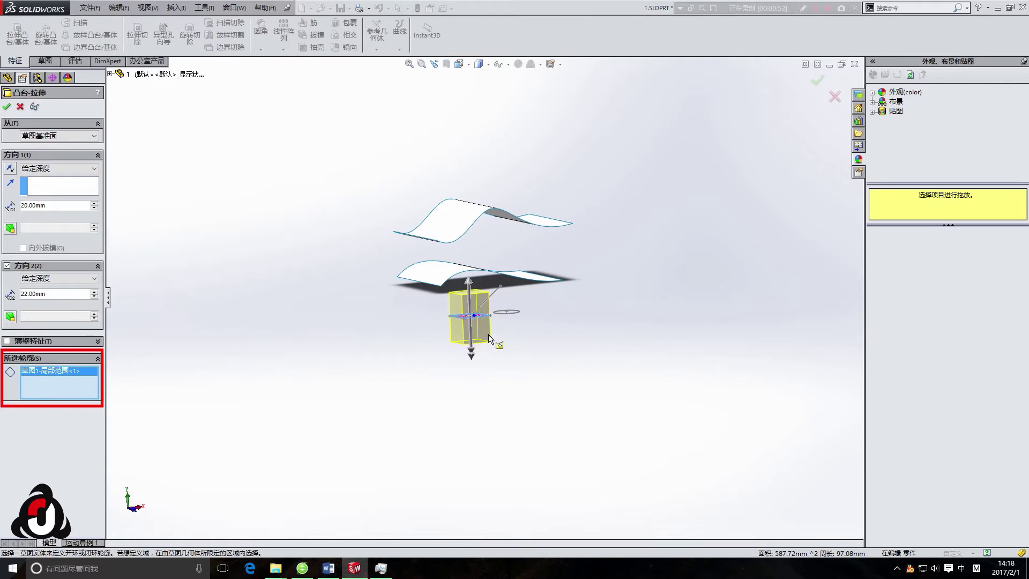
# - Try the cylinder ring contour, then clear contours so the whole sketch extrudes, showing Thin Feature options
pyautogui.rightClick(66, 374)
pyautogui.click(80, 394)
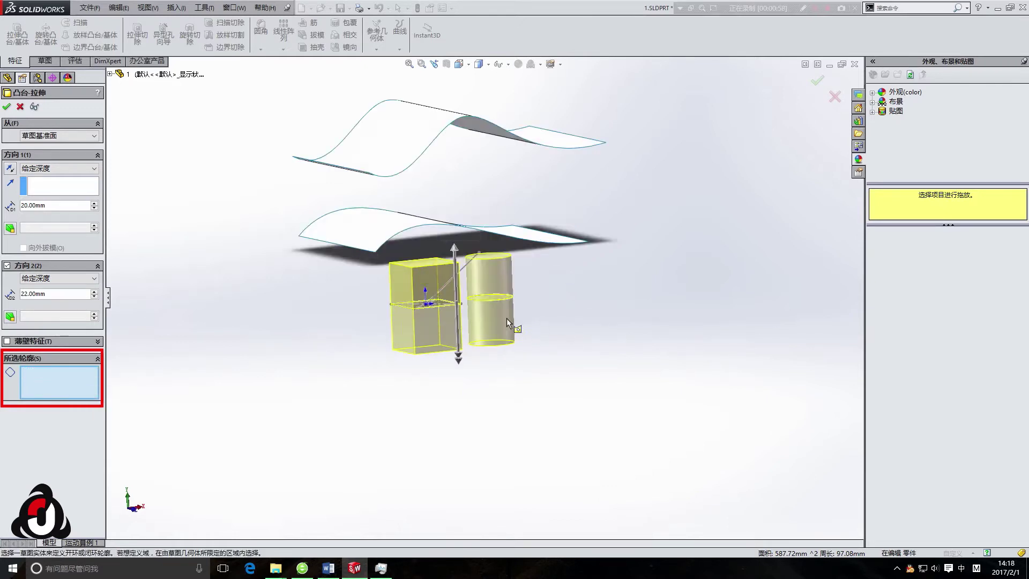
pyautogui.scroll(-10, 507, 317)
pyautogui.click(470, 261)
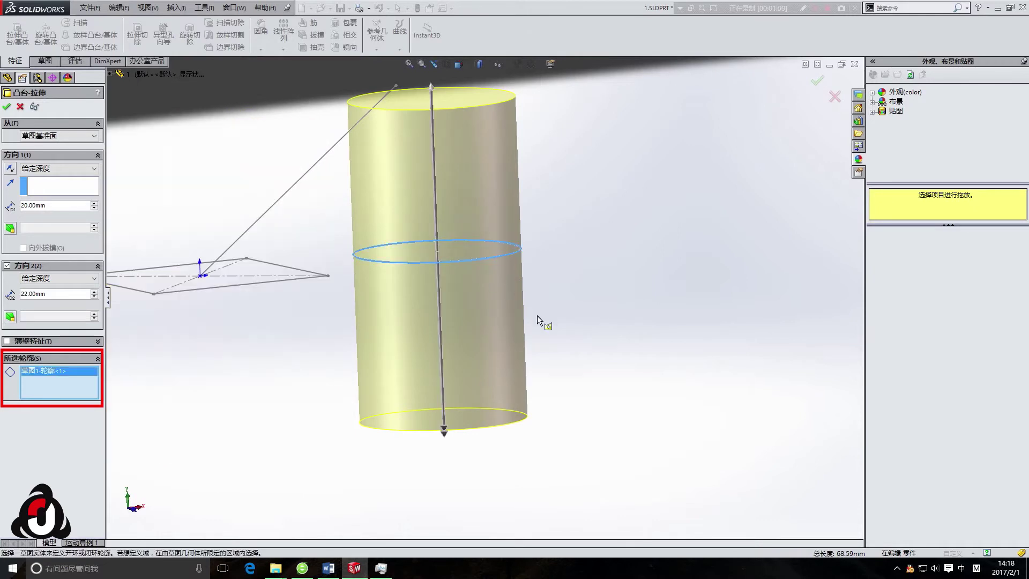
pyautogui.scroll(10, 537, 316)
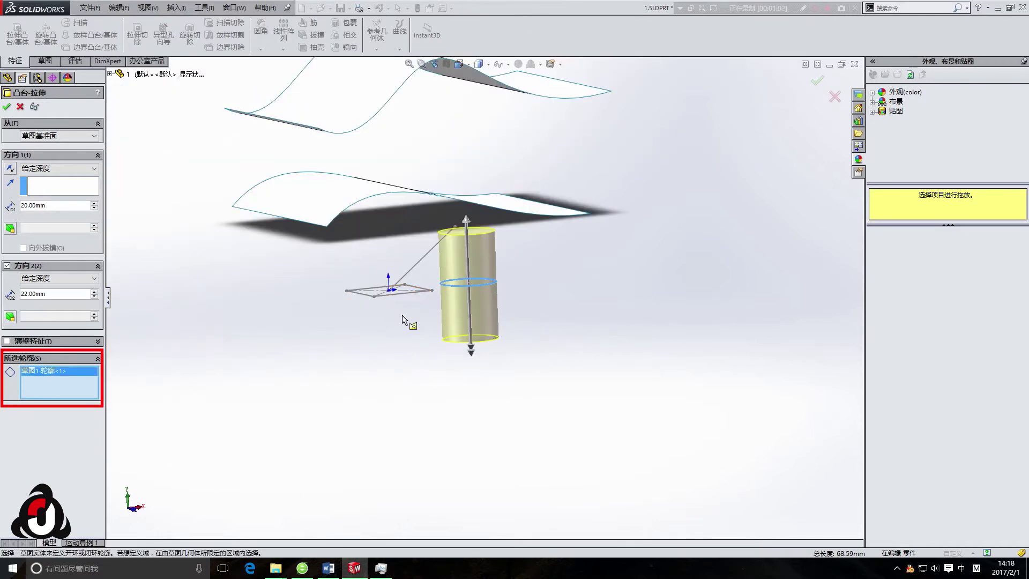
pyautogui.rightClick(50, 375)
pyautogui.click(50, 387)
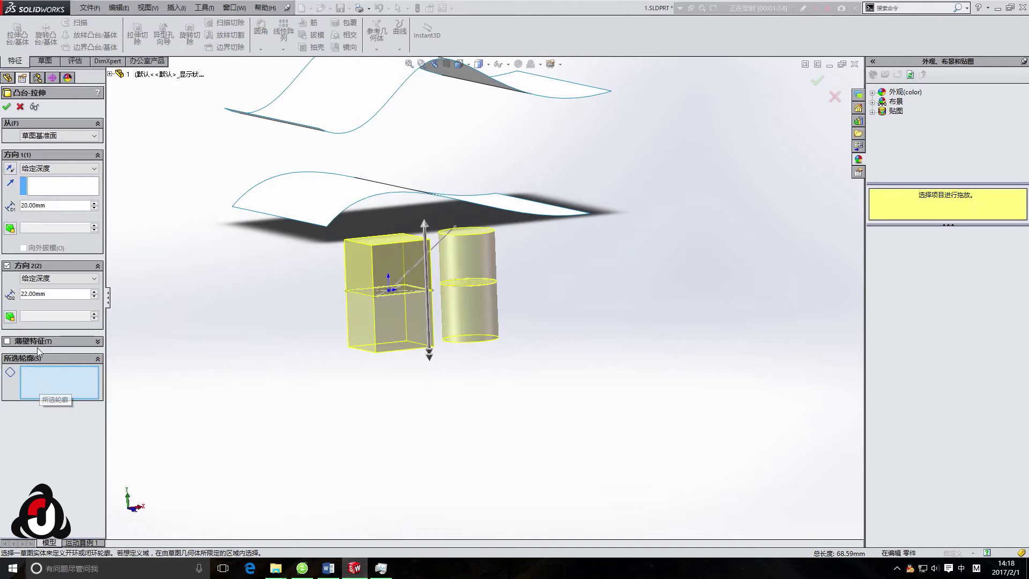
pyautogui.click(98, 341)
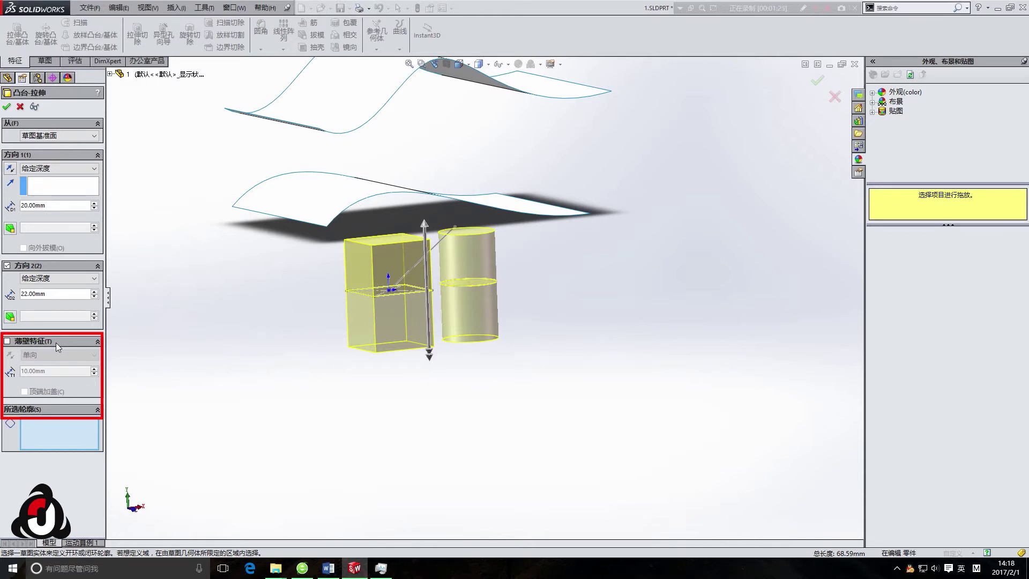
# - Turn the two-direction boss extrusion into a thin feature and inspect its walls
pyautogui.click(7, 341)
pyautogui.moveTo(315, 316)
pyautogui.mouseDown(button='middle')
pyautogui.moveTo(306, 338)
pyautogui.moveTo(350, 321)
pyautogui.moveTo(407, 156)
pyautogui.moveTo(501, 345)
pyautogui.mouseUp(button='middle')
pyautogui.scroll(5, 406, 156)
pyautogui.scroll(-5, 501, 345)
pyautogui.scroll(-3, 502, 346)
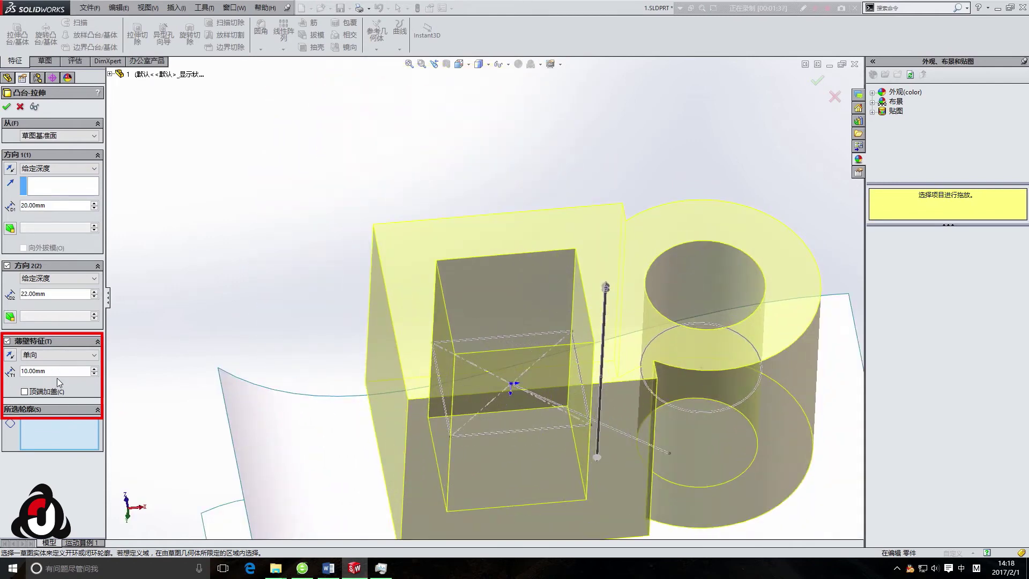
pyautogui.scroll(1, 540, 374)
pyautogui.scroll(2, 540, 374)
pyautogui.moveTo(540, 374)
pyautogui.mouseDown(button='middle')
pyautogui.moveTo(537, 446)
pyautogui.moveTo(544, 381)
pyautogui.moveTo(504, 359)
pyautogui.mouseUp(button='middle')
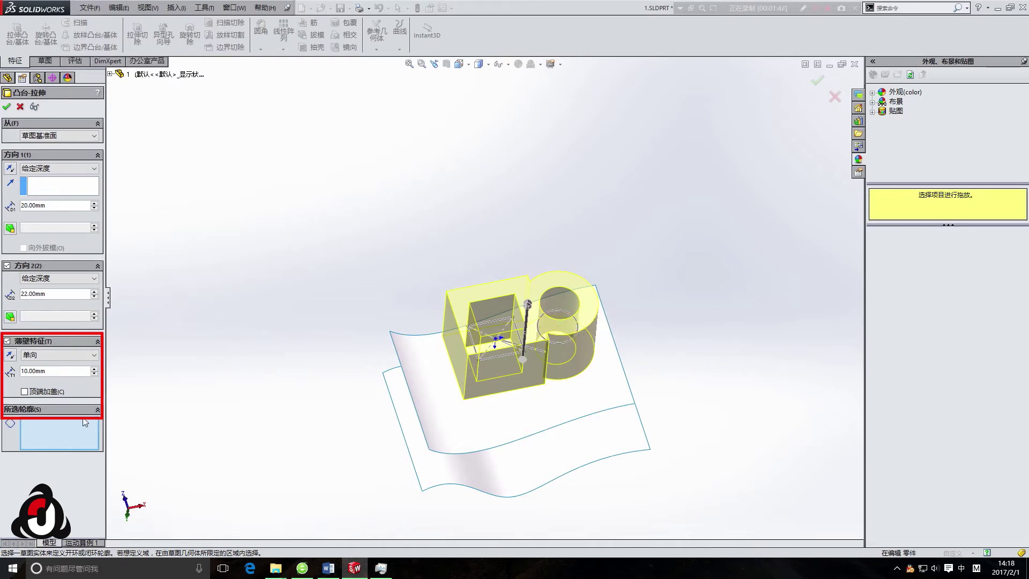
# - Keep a one-direction 10.00mm wall and cap the ends at 10.00mm
pyautogui.click(94, 356)
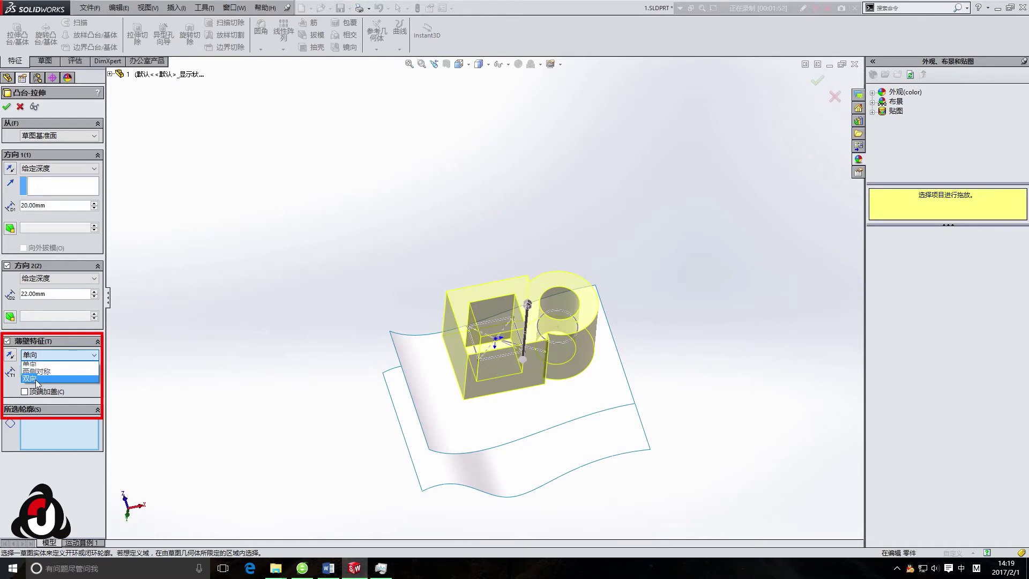
pyautogui.click(12, 393)
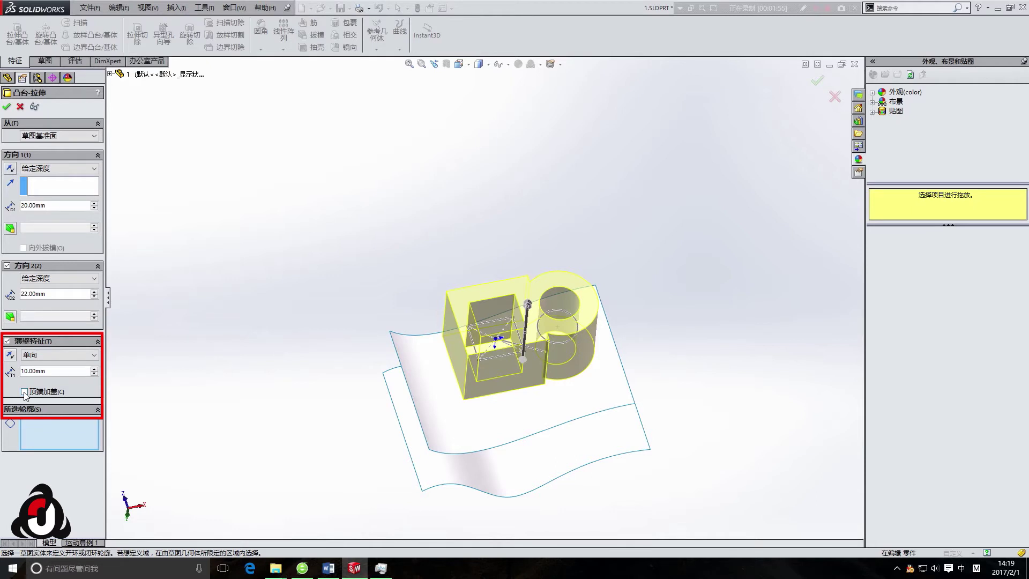
pyautogui.click(24, 392)
pyautogui.moveTo(360, 399)
pyautogui.mouseDown(button='middle')
pyautogui.moveTo(338, 276)
pyautogui.moveTo(352, 323)
pyautogui.mouseUp(button='middle')
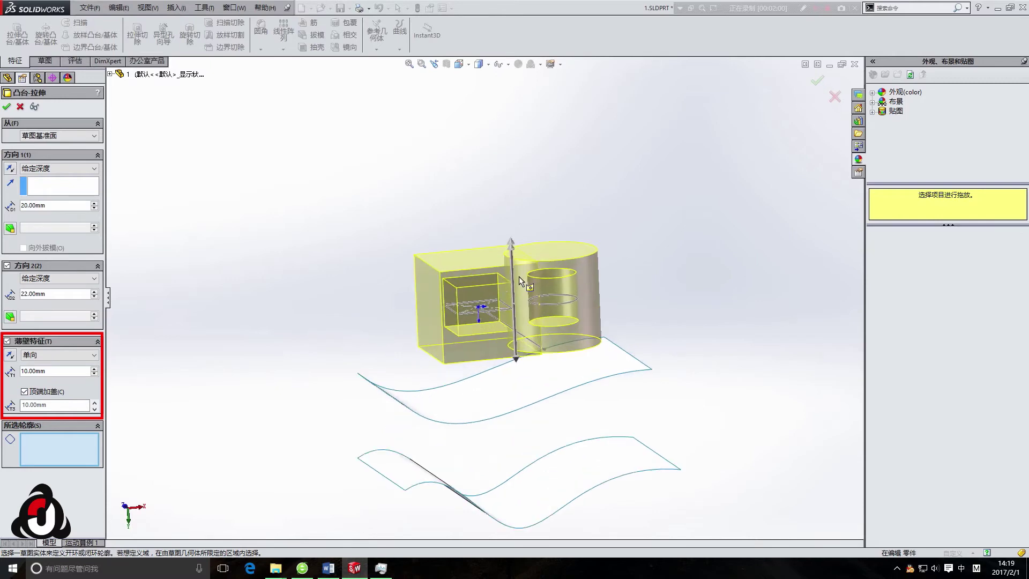
pyautogui.scroll(3, 436, 385)
pyautogui.scroll(-2, 519, 347)
pyautogui.moveTo(519, 348); pyautogui.dragTo(542, 364, button='middle')
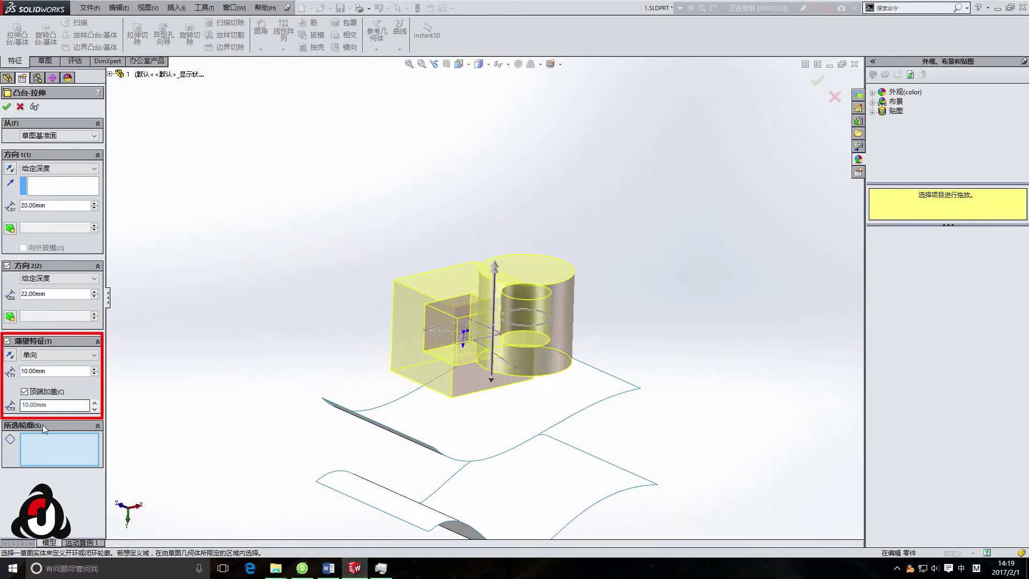
pyautogui.moveTo(549, 369); pyautogui.dragTo(479, 333, button='middle')
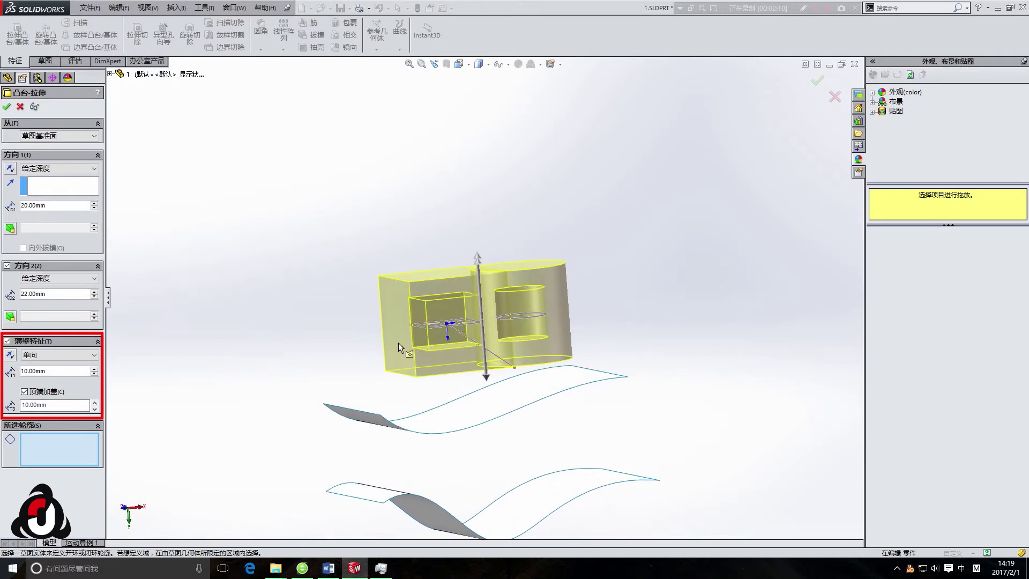
pyautogui.moveTo(315, 349); pyautogui.dragTo(348, 410, button='middle')
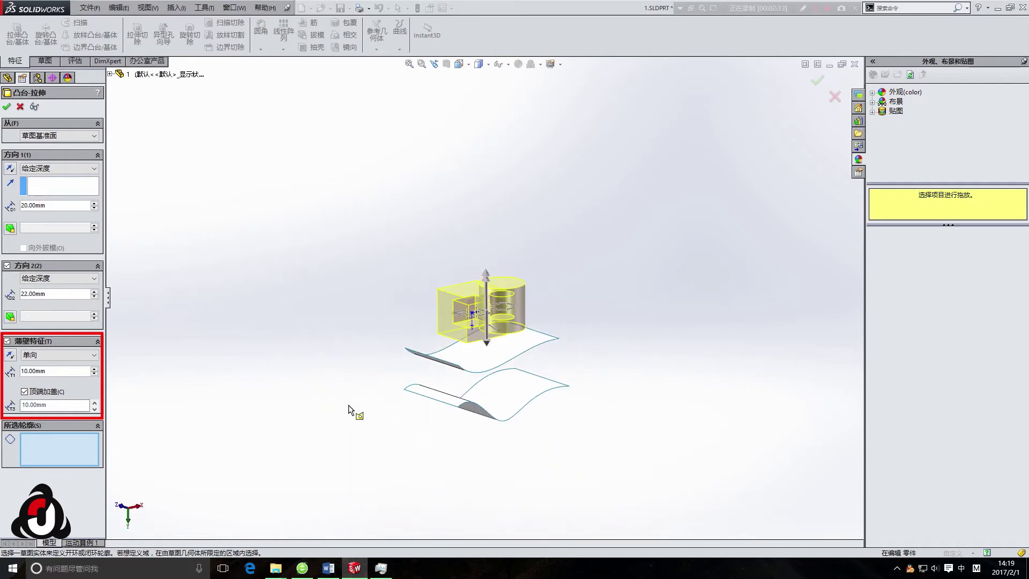
pyautogui.scroll(-3, 349, 410)
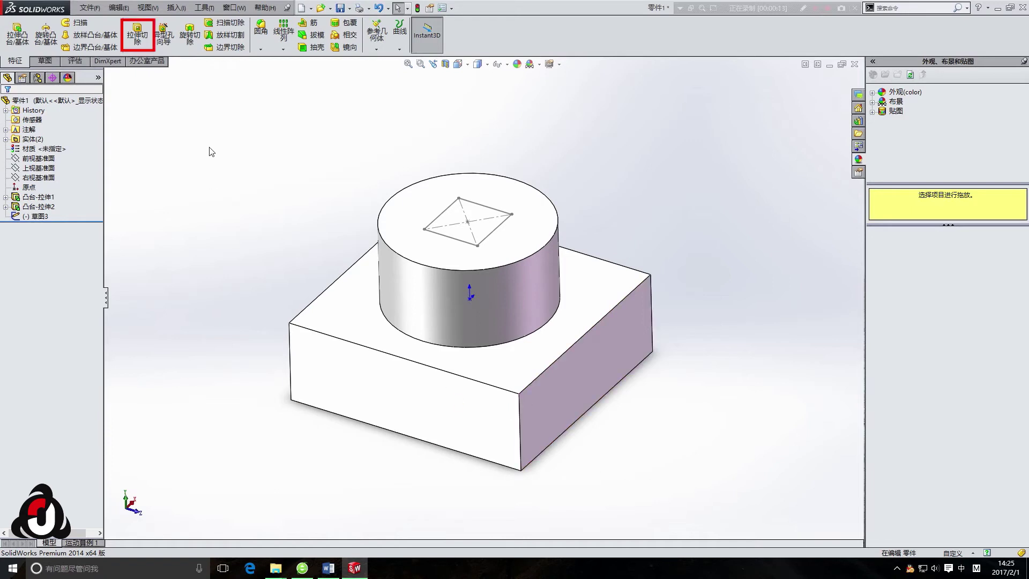
# - Cut the square sketch Through All, starting from the sketch plane
pyautogui.click(138, 40)
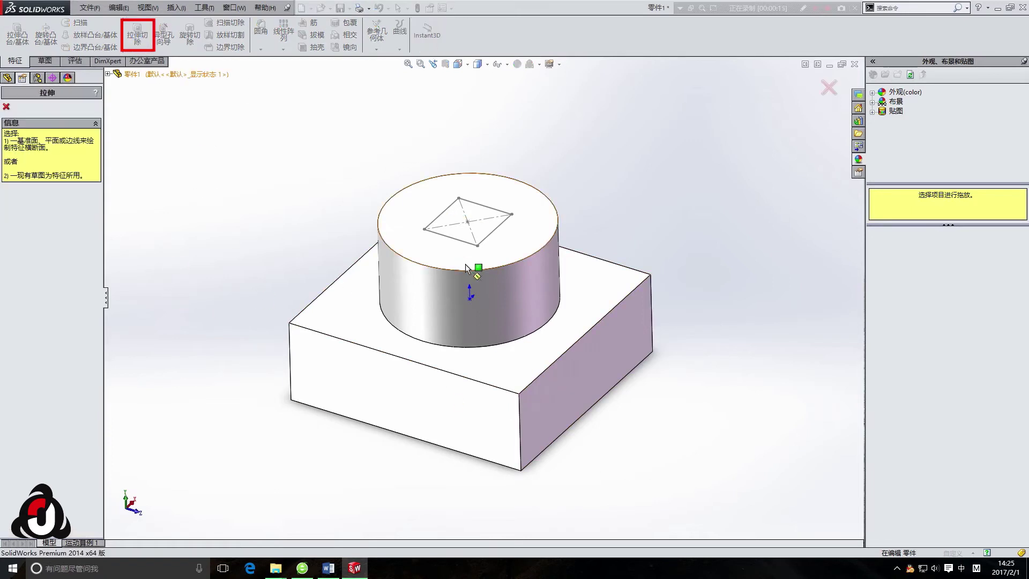
pyautogui.click(456, 243)
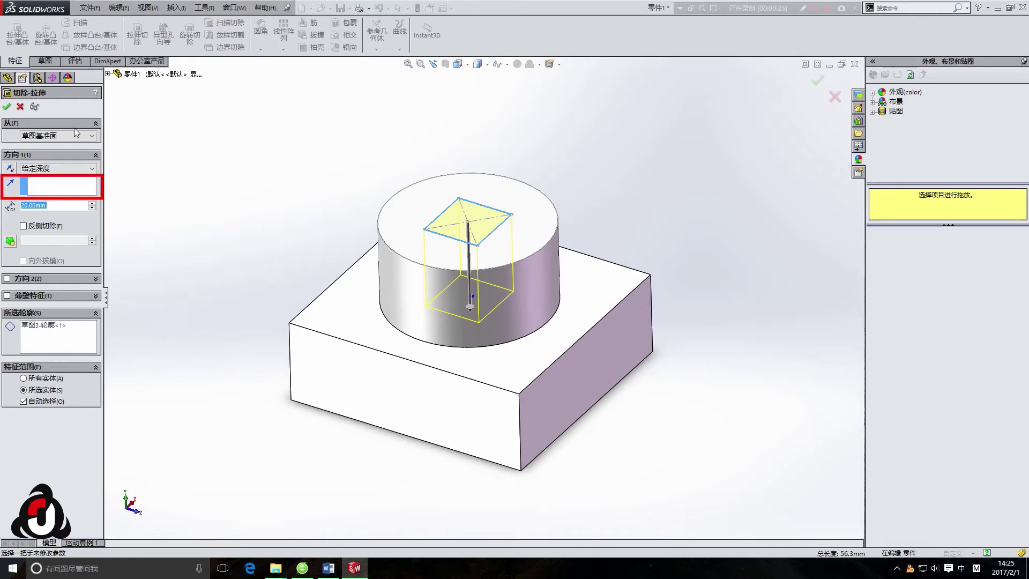
pyautogui.click(75, 136)
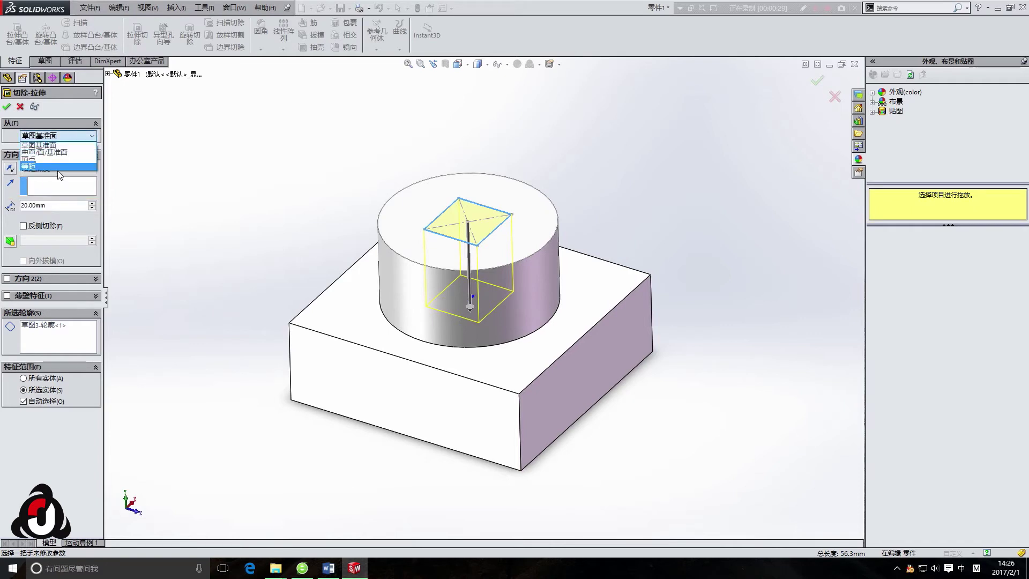
pyautogui.click(5, 183)
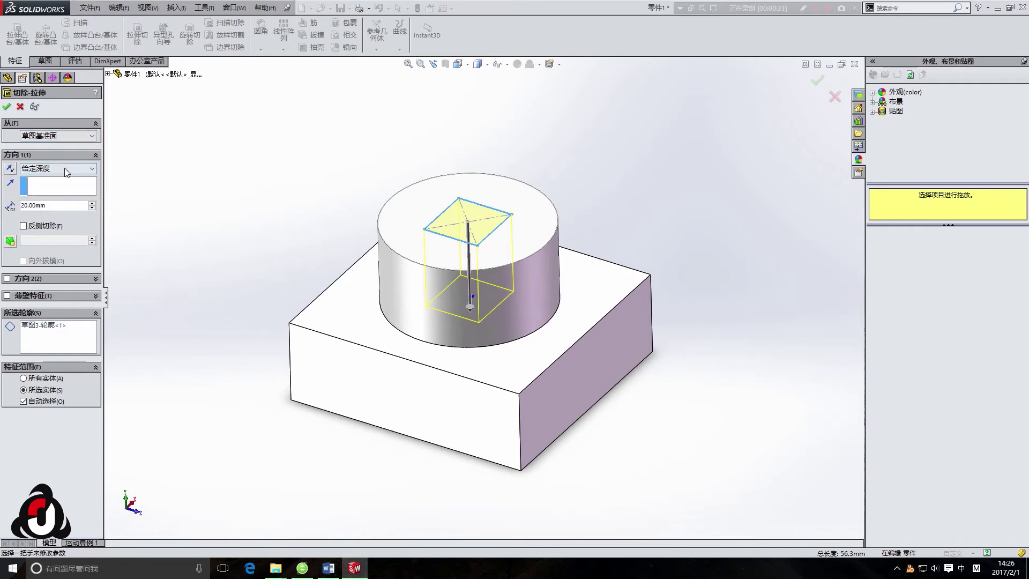
pyautogui.click(66, 169)
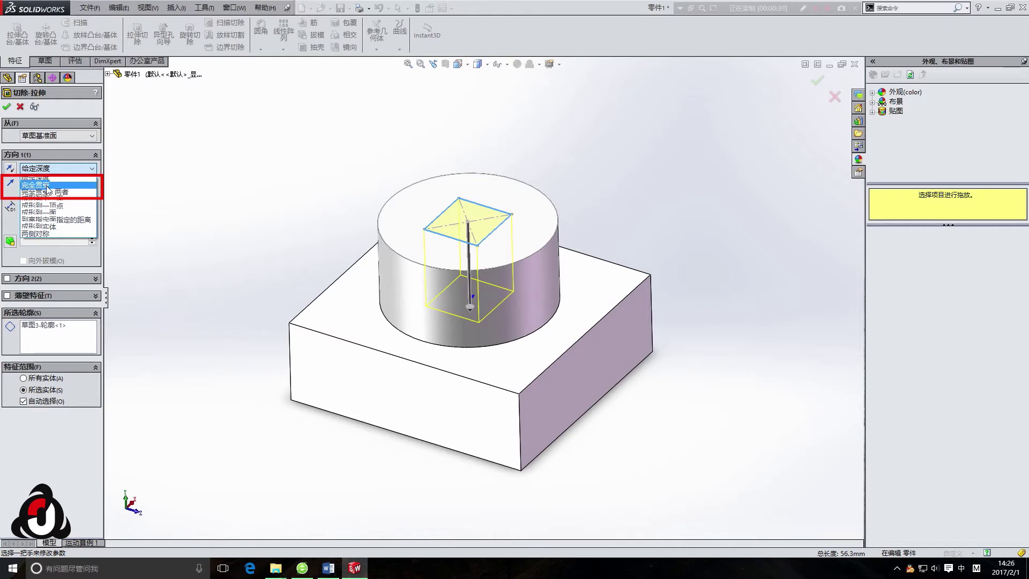
pyautogui.click(47, 187)
pyautogui.moveTo(301, 441); pyautogui.dragTo(287, 298, button='middle')
pyautogui.moveTo(275, 360)
pyautogui.mouseDown(button='middle')
pyautogui.moveTo(269, 420)
pyautogui.moveTo(253, 383)
pyautogui.moveTo(73, 189)
pyautogui.mouseUp(button='middle')
pyautogui.click(6, 107)
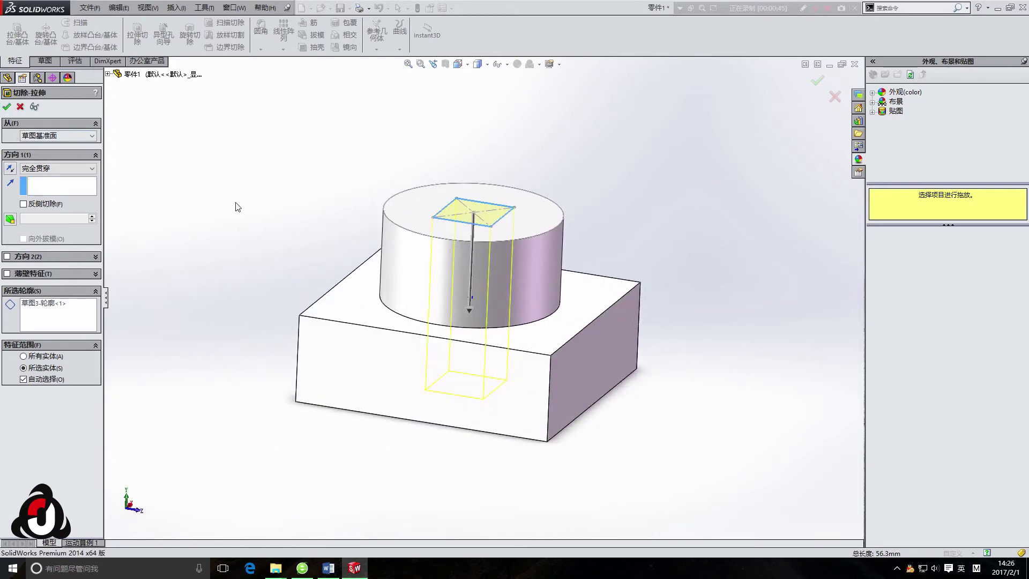
# - Inspect the square hole from below and reopen the cut for editing
pyautogui.moveTo(464, 429)
pyautogui.mouseDown(button='middle')
pyautogui.moveTo(470, 294)
pyautogui.moveTo(460, 271)
pyautogui.moveTo(467, 294)
pyautogui.moveTo(464, 284)
pyautogui.mouseUp(button='middle')
pyautogui.moveTo(455, 398); pyautogui.dragTo(462, 474, button='middle')
pyautogui.click(38, 216)
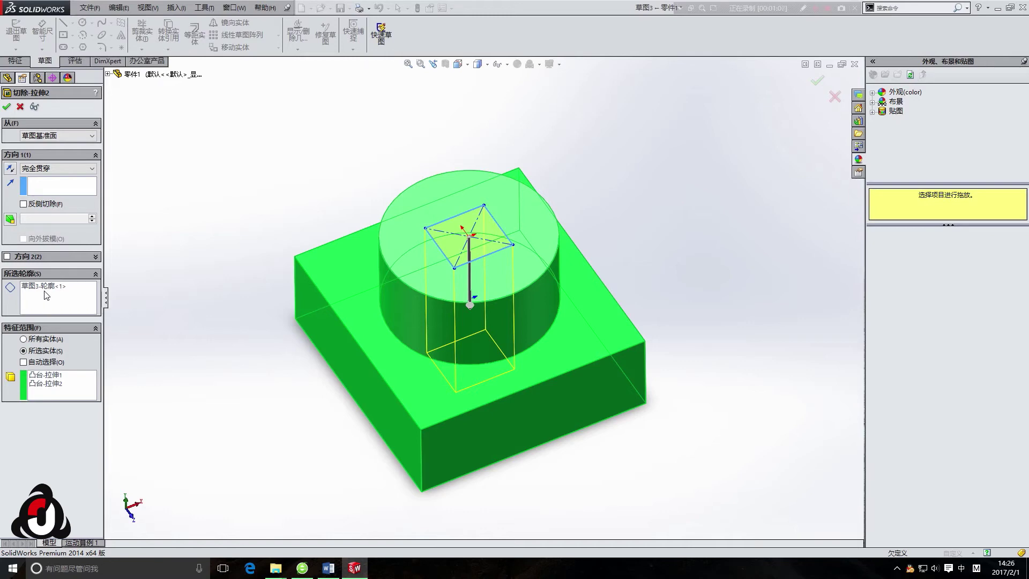
# - Enable Flip side to cut, compare both results, and confirm the square column
pyautogui.click(23, 204)
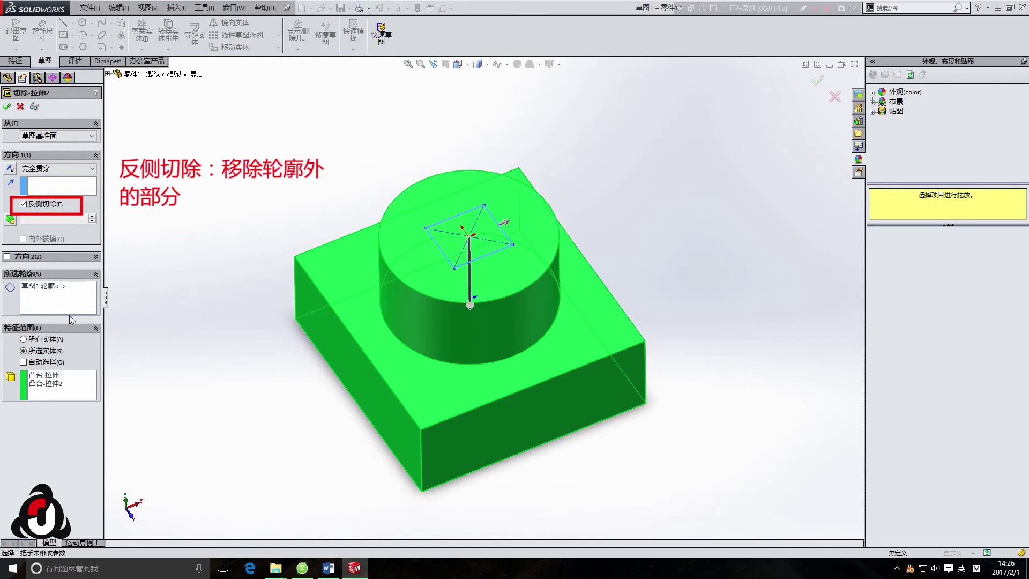
pyautogui.click(24, 204)
pyautogui.moveTo(332, 268)
pyautogui.mouseDown(button='middle')
pyautogui.moveTo(339, 243)
pyautogui.moveTo(423, 287)
pyautogui.moveTo(494, 300)
pyautogui.mouseUp(button='middle')
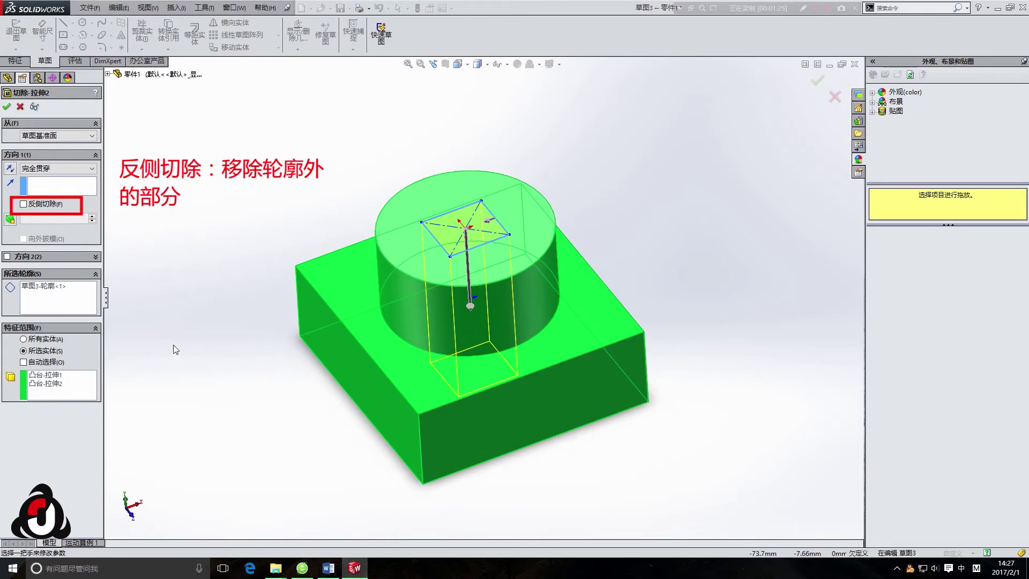
pyautogui.click(23, 204)
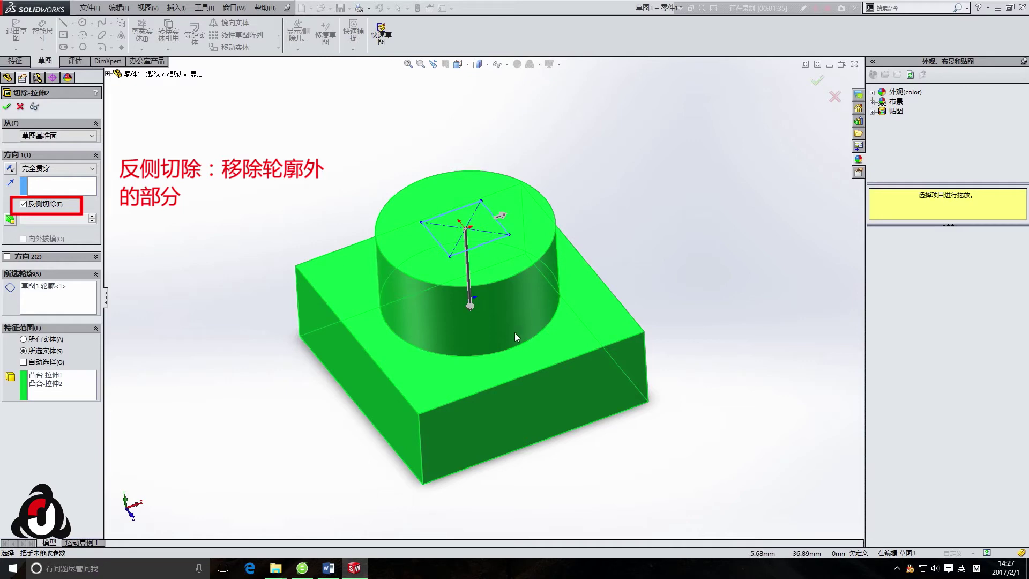
pyautogui.click(7, 107)
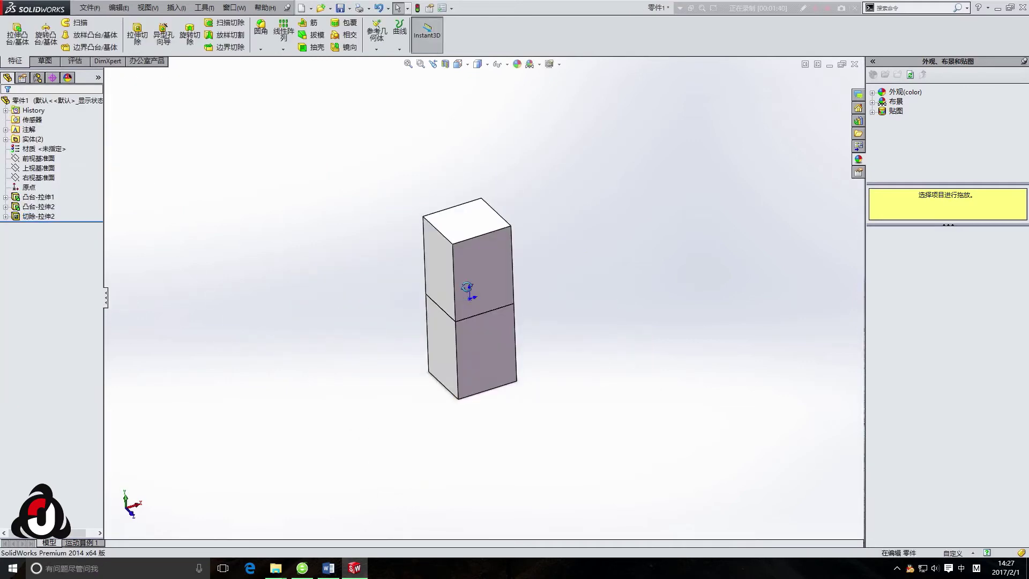
# - Reopen the square cut and switch its Feature Scope to selected bodies
pyautogui.moveTo(252, 326)
pyautogui.mouseDown(button='middle')
pyautogui.moveTo(482, 269)
pyautogui.moveTo(488, 80)
pyautogui.mouseUp(button='middle')
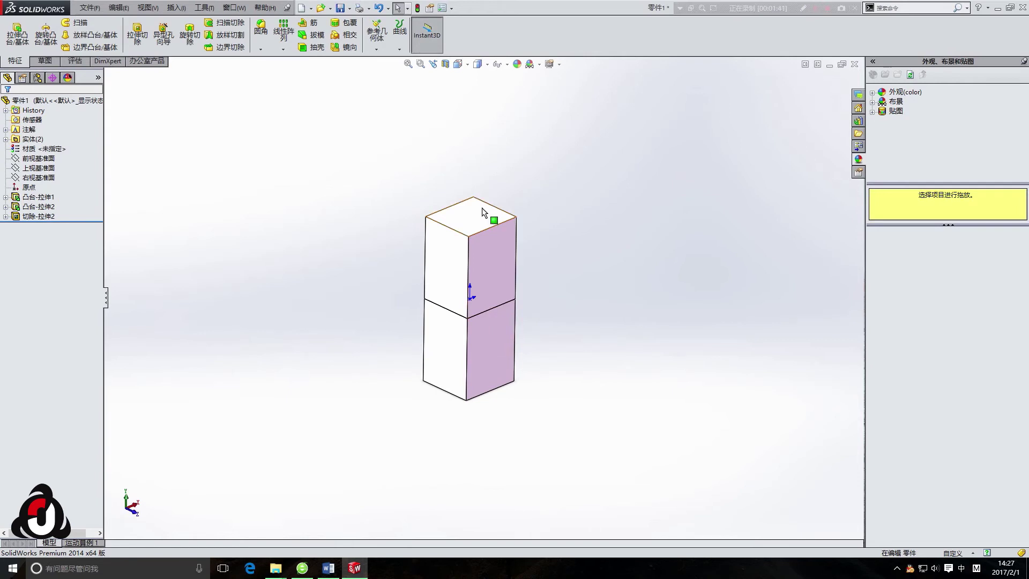
pyautogui.rightClick(41, 215)
pyautogui.click(46, 189)
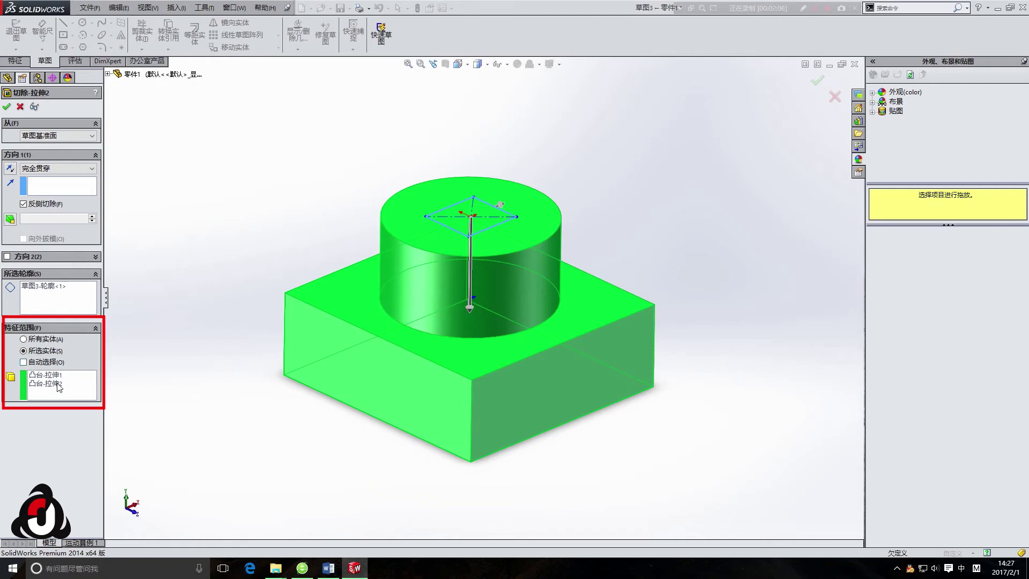
pyautogui.click(24, 339)
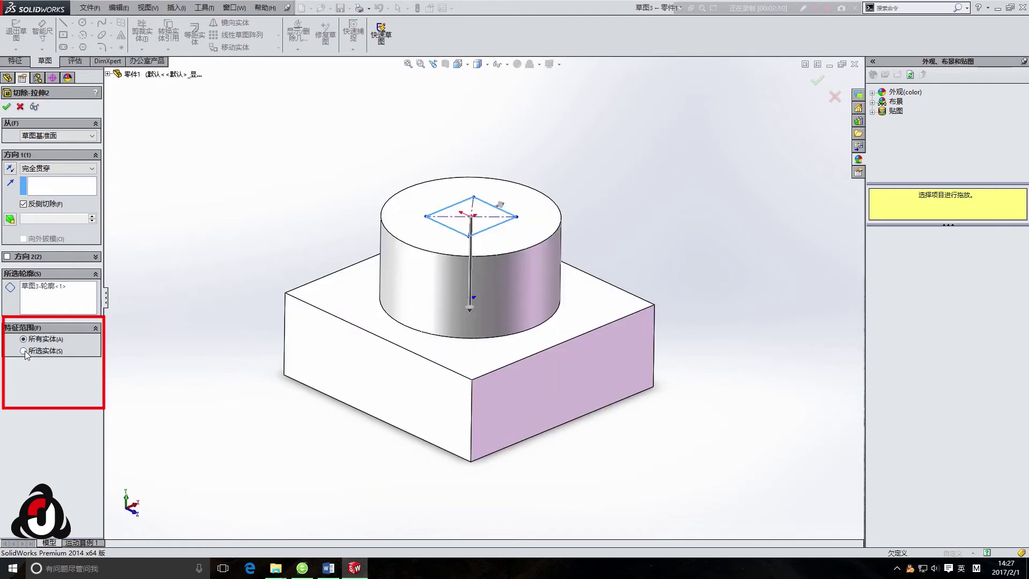
pyautogui.click(24, 351)
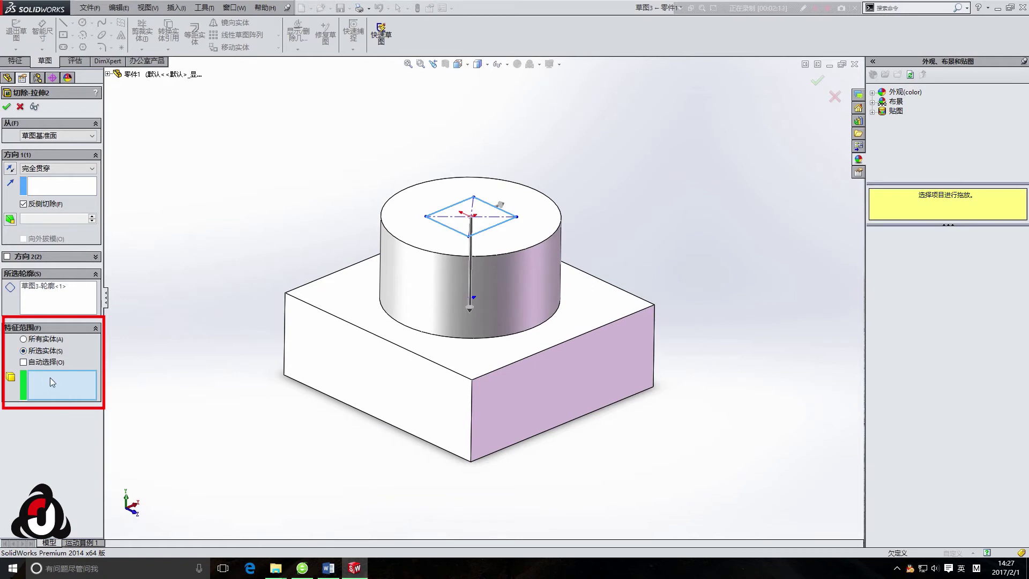
# - Limit the cut to the base block body 凸台-拉伸2 instead of the cylinder, and confirm
pyautogui.click(472, 298)
pyautogui.rightClick(90, 378)
pyautogui.click(107, 384)
pyautogui.click(429, 374)
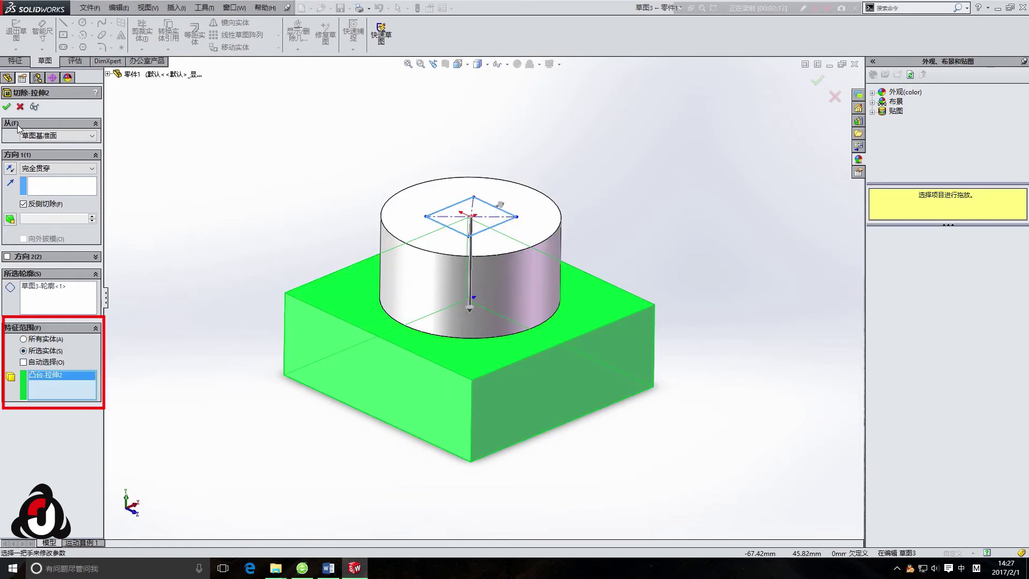
pyautogui.click(7, 106)
pyautogui.moveTo(347, 375)
pyautogui.mouseDown(button='middle')
pyautogui.moveTo(340, 229)
pyautogui.moveTo(342, 317)
pyautogui.moveTo(449, 371)
pyautogui.mouseUp(button='middle')
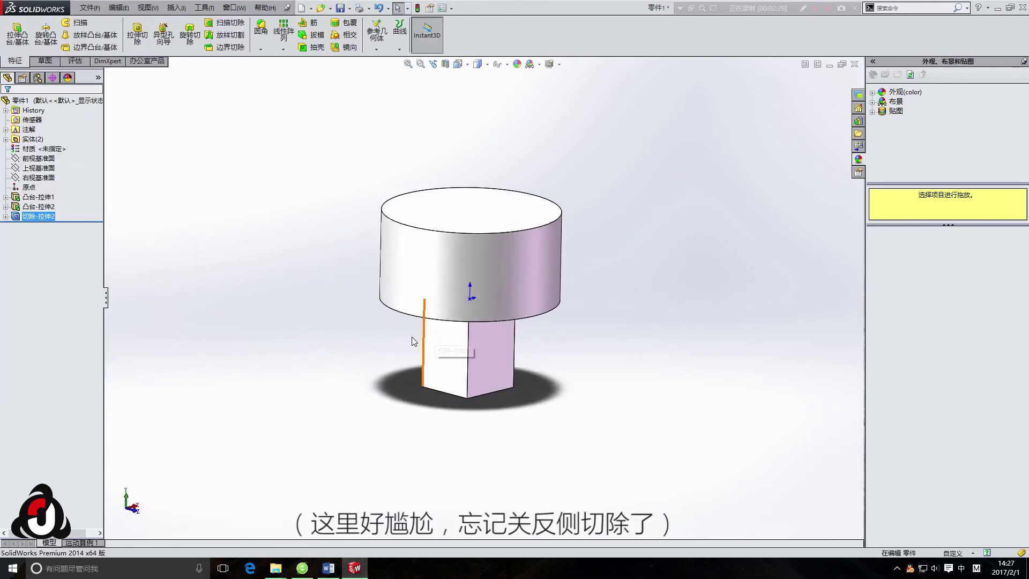
# - Edit 切除-拉伸2 to clear Flip side to cut, leaving a square hole through the block
pyautogui.moveTo(411, 336); pyautogui.dragTo(397, 374, button='middle')
pyautogui.rightClick(39, 217)
pyautogui.click(44, 190)
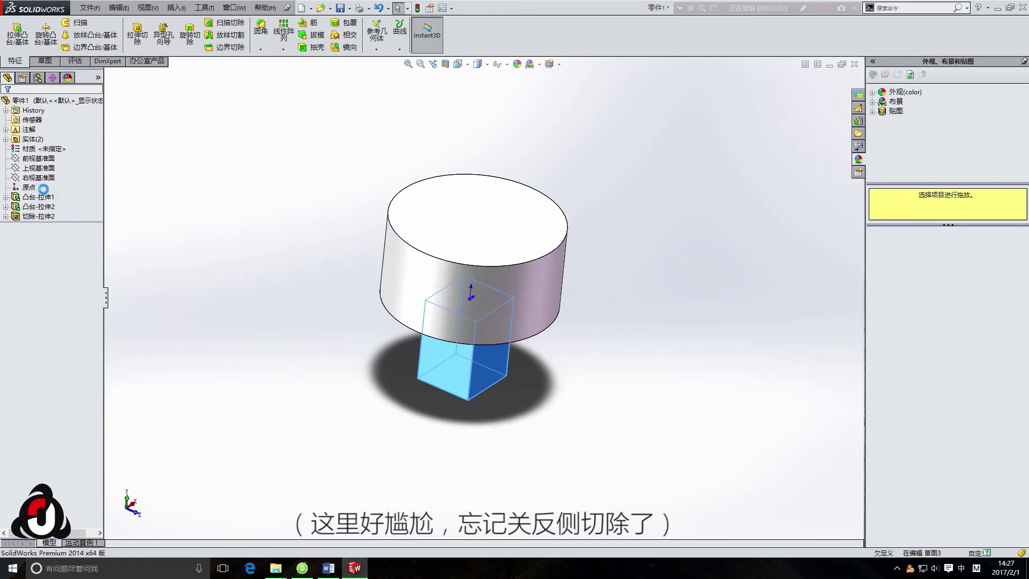
pyautogui.click(23, 204)
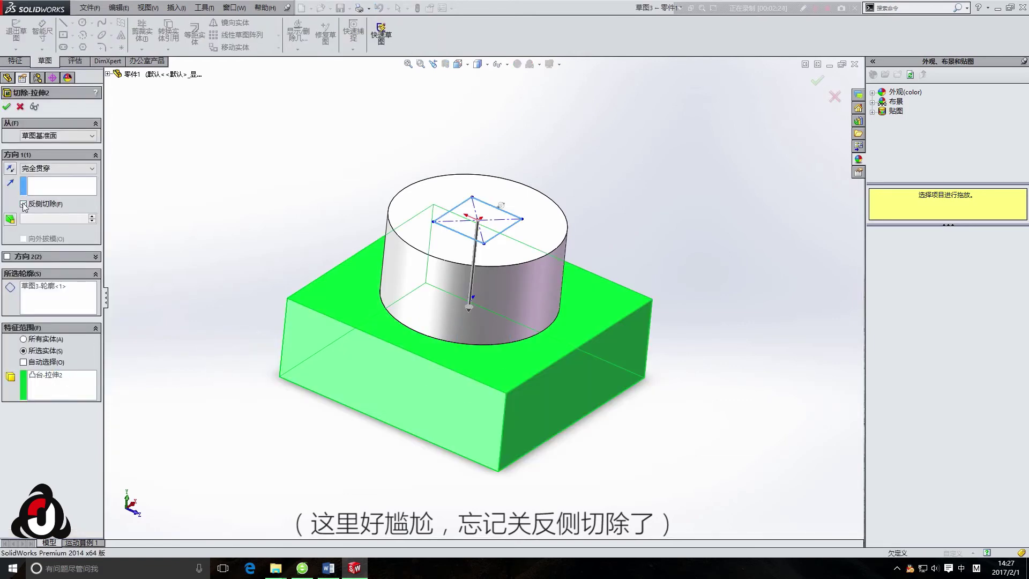
pyautogui.moveTo(204, 283); pyautogui.dragTo(172, 234, button='middle')
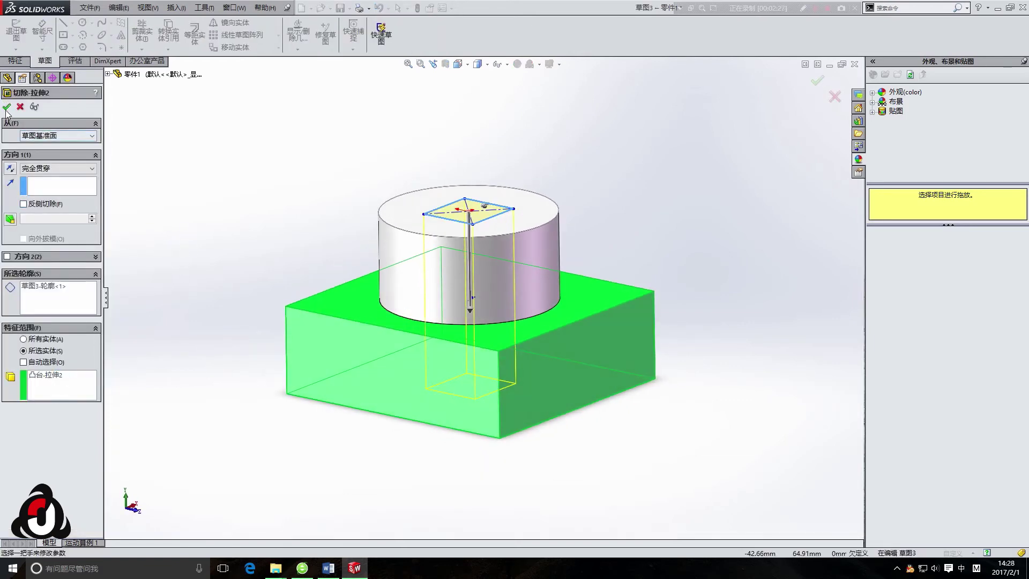
pyautogui.press('Return')
pyautogui.moveTo(388, 375)
pyautogui.mouseDown(button='middle')
pyautogui.moveTo(344, 328)
pyautogui.moveTo(356, 200)
pyautogui.moveTo(427, 218)
pyautogui.moveTo(410, 301)
pyautogui.moveTo(469, 355)
pyautogui.moveTo(397, 425)
pyautogui.moveTo(413, 452)
pyautogui.moveTo(408, 399)
pyautogui.moveTo(344, 423)
pyautogui.moveTo(434, 452)
pyautogui.mouseUp(button='middle')
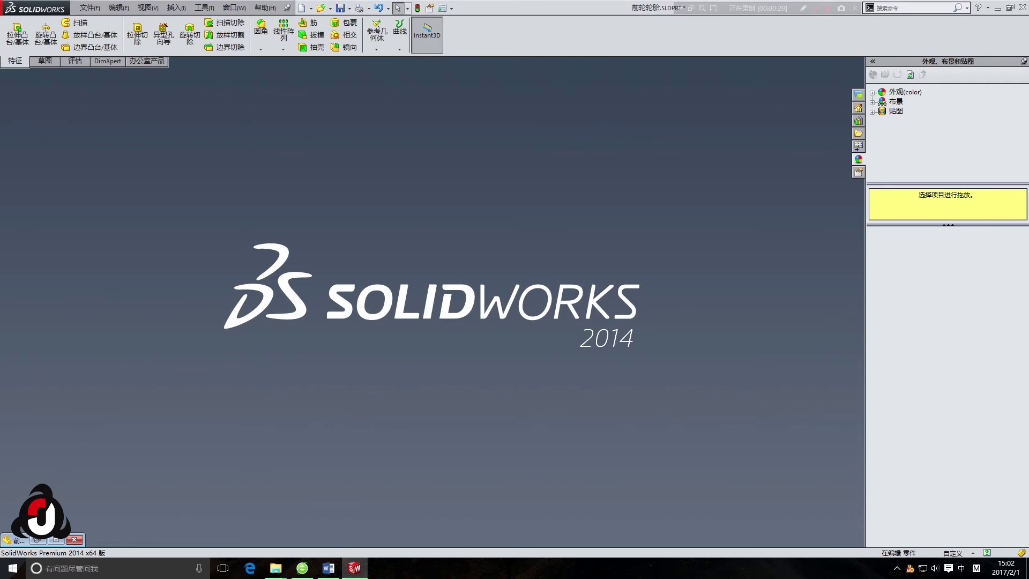
# - Restore 前轮轮胎, roll back above 切除-旋转1, and edit the revolve 旋转1
pyautogui.click(37, 540)
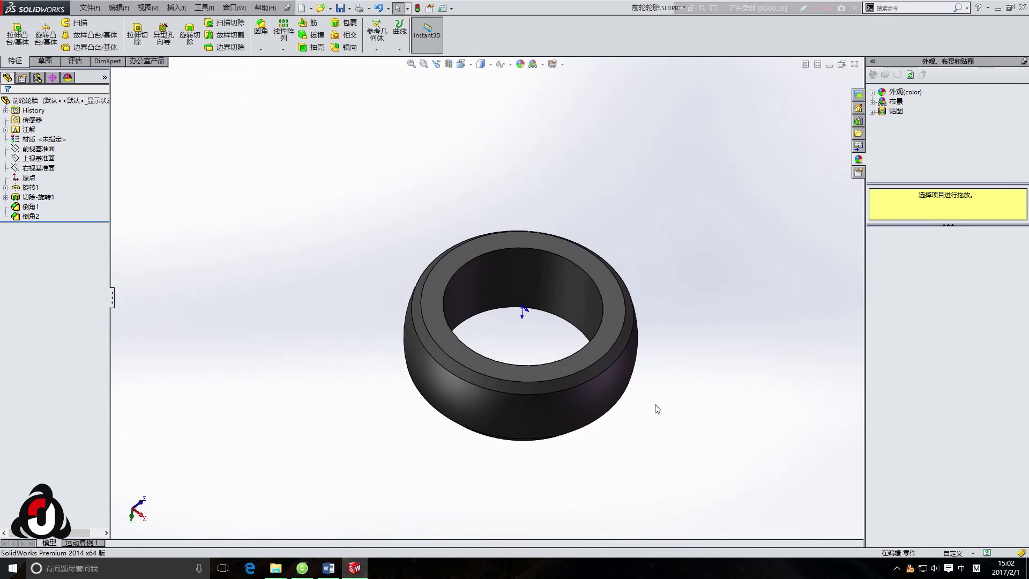
pyautogui.click(31, 197)
pyautogui.moveTo(59, 220); pyautogui.dragTo(64, 192)
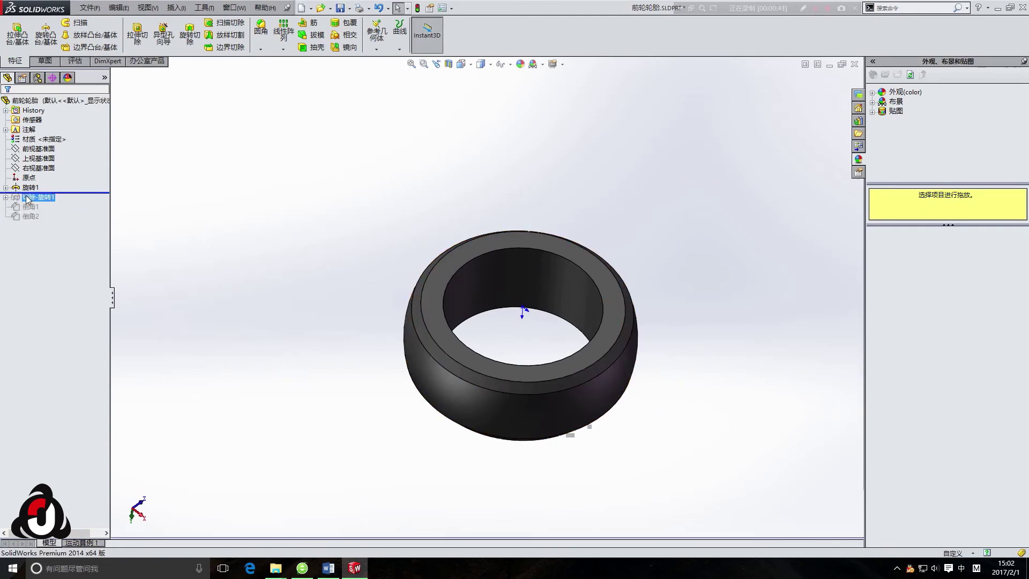
pyautogui.rightClick(31, 187)
pyautogui.click(38, 163)
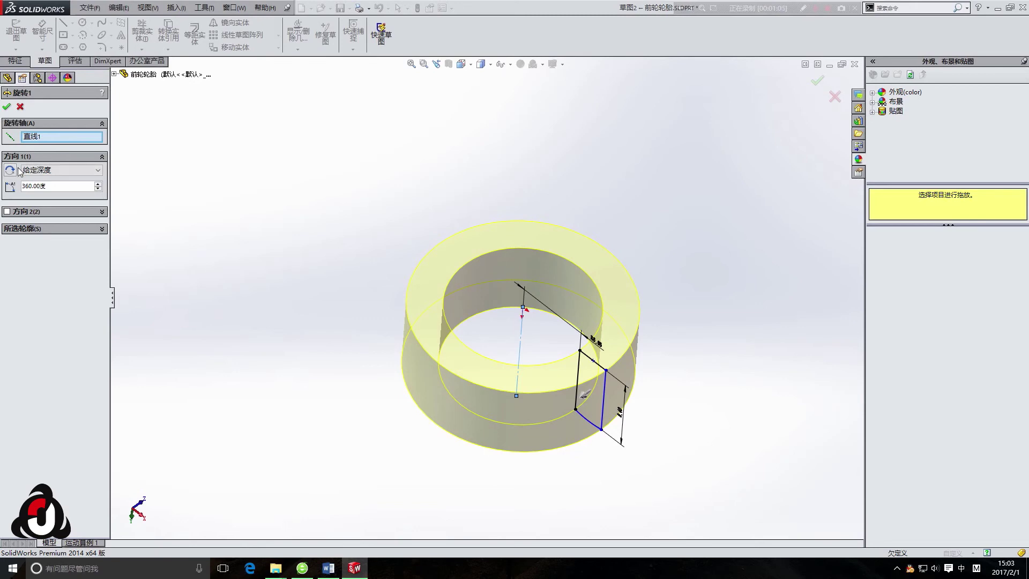
# - Try 旋转1's end conditions, including a 10.00mm face offset, then return to Blind 360°
pyautogui.click(97, 172)
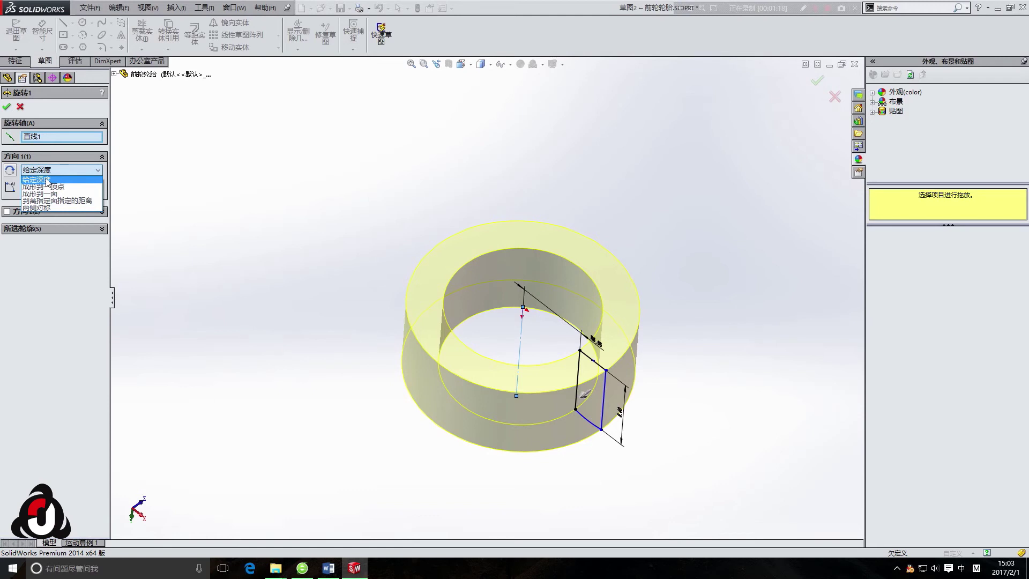
pyautogui.click(48, 181)
pyautogui.click(30, 185)
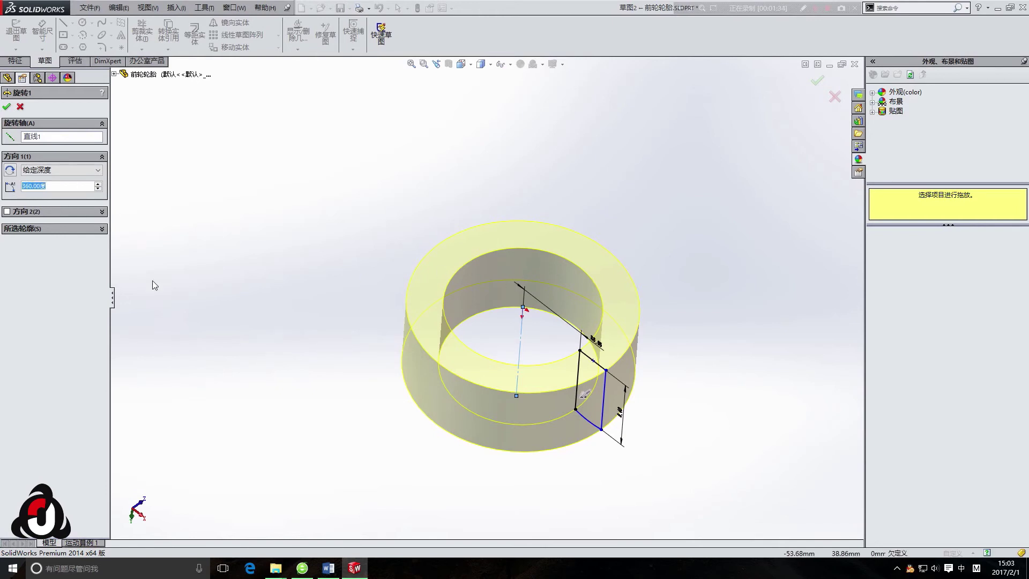
pyautogui.click(78, 170)
pyautogui.click(55, 201)
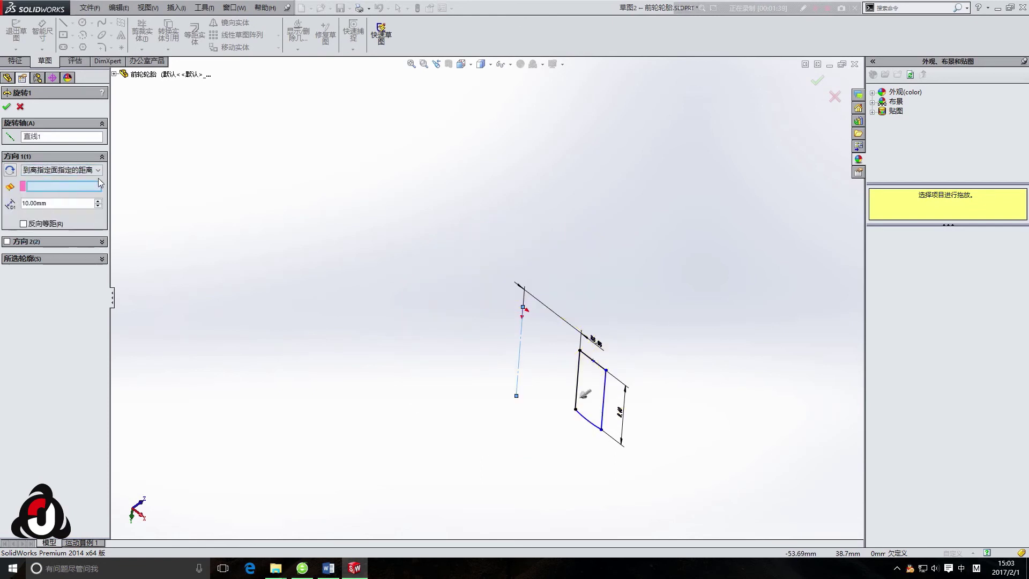
pyautogui.click(62, 173)
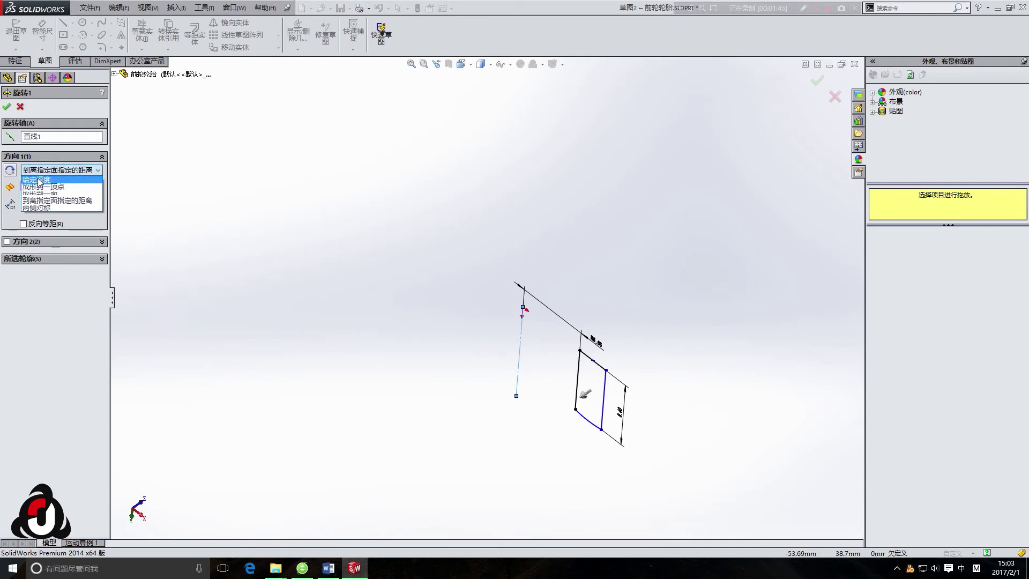
pyautogui.click(38, 180)
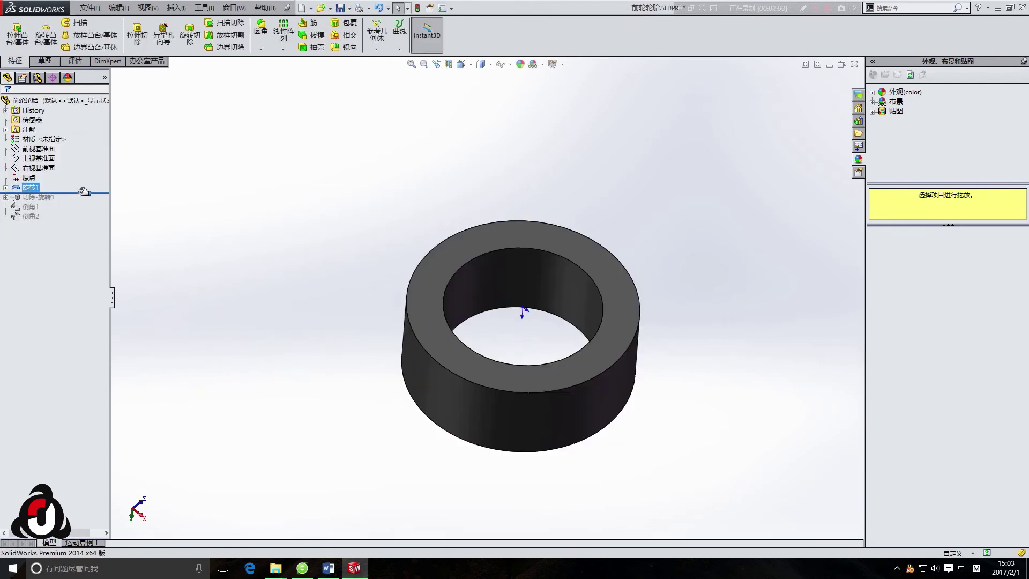
# - Edit the revolved cut 切除-旋转1 and orbit to a side view of its rounding profile
pyautogui.rightClick(39, 198)
pyautogui.click(46, 169)
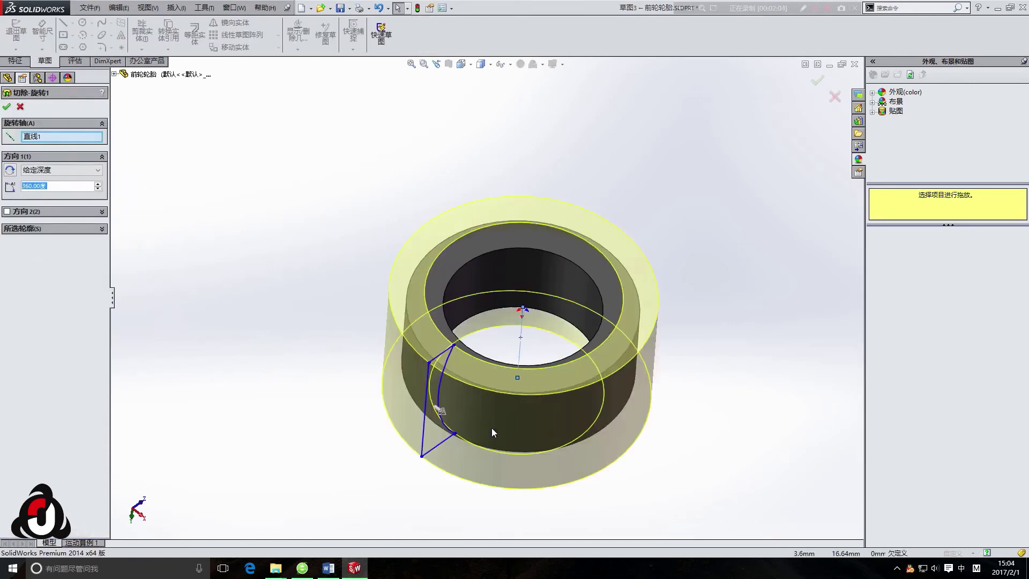
pyautogui.moveTo(386, 372)
pyautogui.mouseDown(button='middle')
pyautogui.moveTo(359, 292)
pyautogui.moveTo(355, 351)
pyautogui.moveTo(336, 345)
pyautogui.moveTo(374, 374)
pyautogui.moveTo(338, 358)
pyautogui.moveTo(344, 367)
pyautogui.moveTo(328, 373)
pyautogui.mouseUp(button='middle')
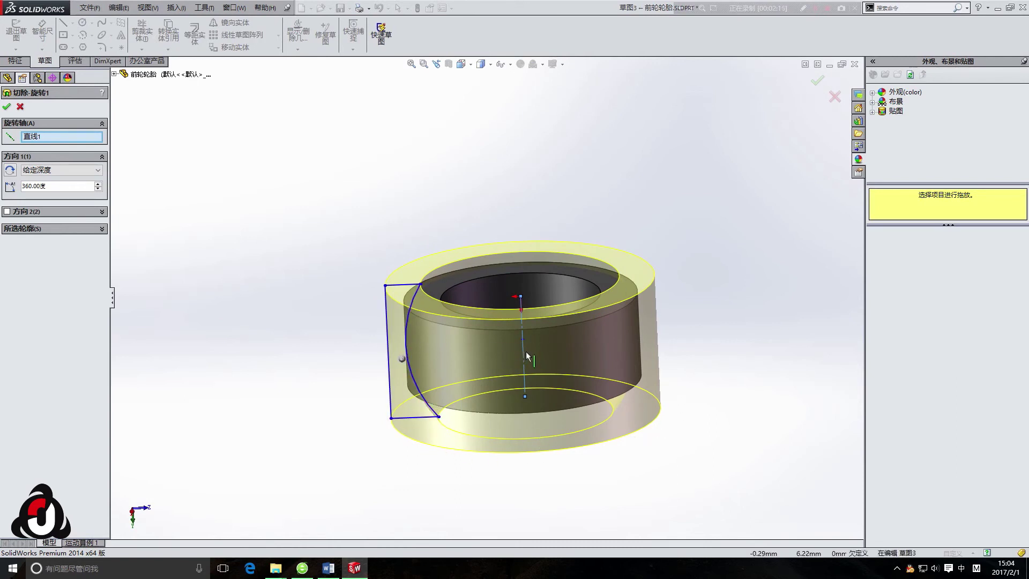
pyautogui.moveTo(405, 431)
pyautogui.mouseDown(button='middle')
pyautogui.moveTo(374, 395)
pyautogui.moveTo(402, 345)
pyautogui.mouseUp(button='middle')
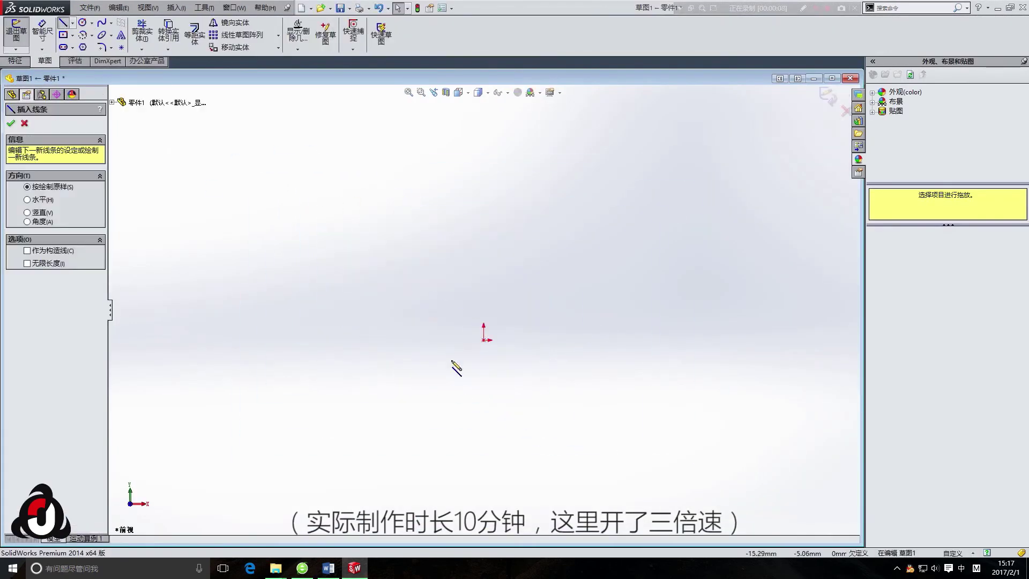
# - Draw the closed stepped wheel-rim profile outline starting from the origin
pyautogui.click(483, 340)
pyautogui.click(538, 340)
pyautogui.click(538, 142)
pyautogui.click(554, 113)
pyautogui.click(676, 113)
pyautogui.click(676, 262)
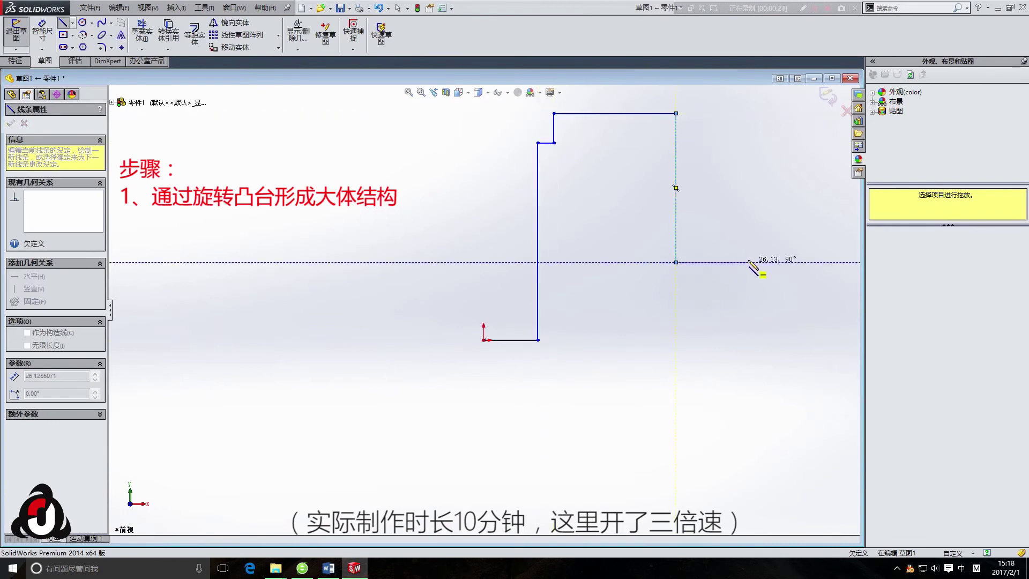
pyautogui.click(748, 263)
pyautogui.click(748, 237)
pyautogui.click(711, 237)
pyautogui.scroll(2, 712, 170)
pyautogui.click(588, 153)
pyautogui.click(566, 170)
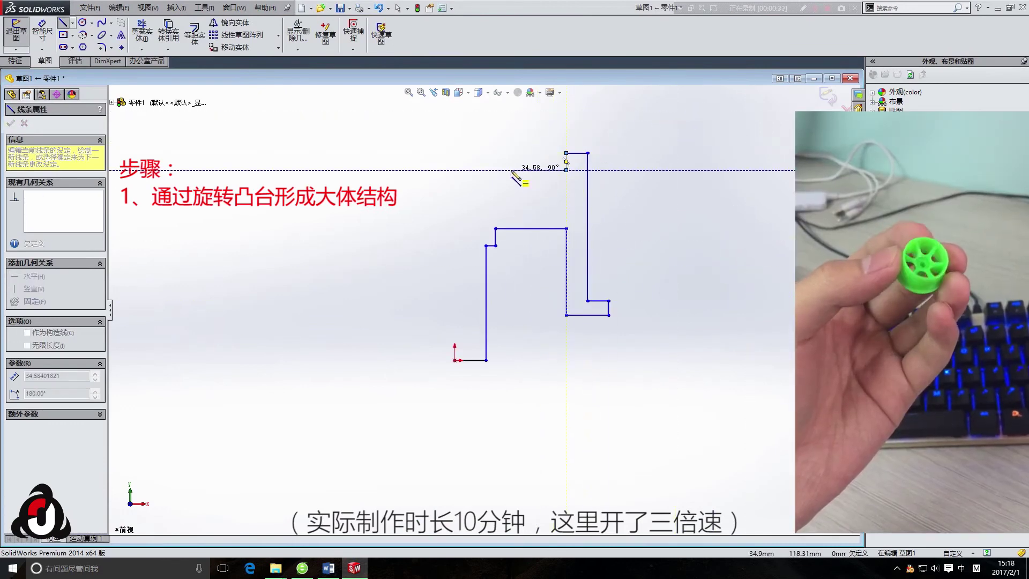
pyautogui.click(455, 169)
pyautogui.click(455, 360)
pyautogui.moveTo(367, 340); pyautogui.dragTo(370, 327, button='right')
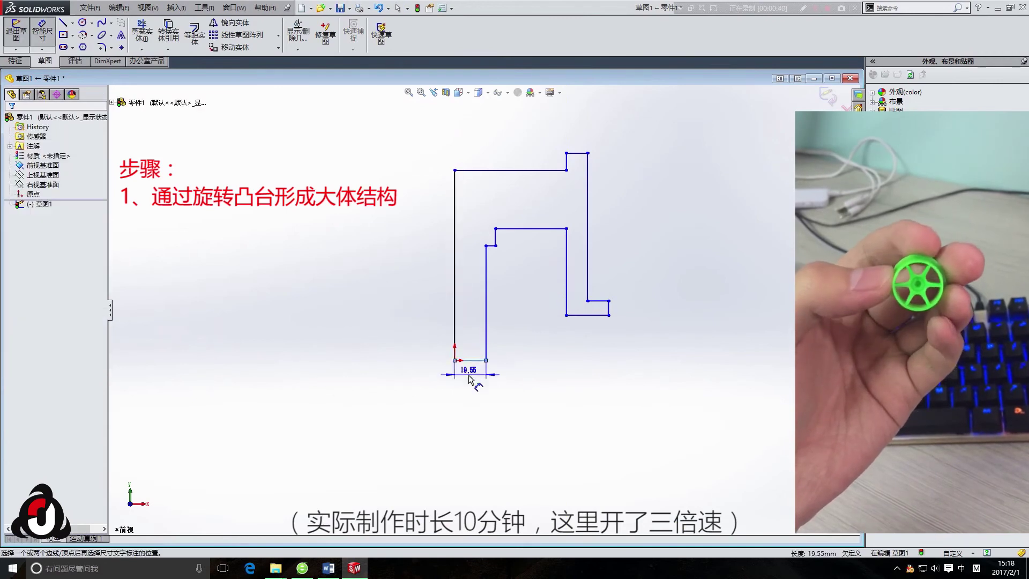
# - Dimension the profile's overall width to 10 and inner left line height to 10
pyautogui.click(470, 360)
pyautogui.click(454, 321)
pyautogui.click(609, 308)
pyautogui.click(538, 403)
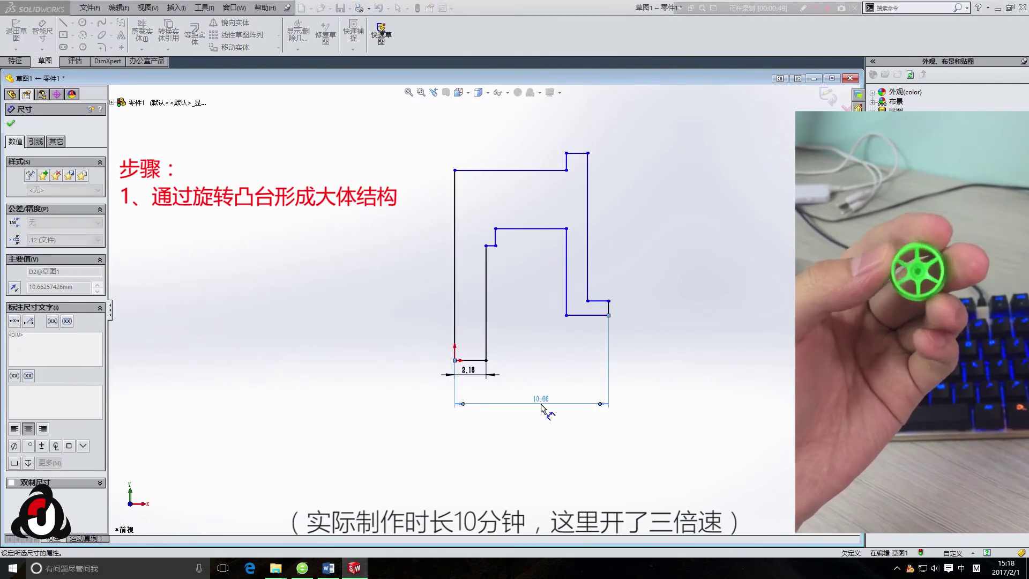
pyautogui.write('10')
pyautogui.press('Return')
pyautogui.click(486, 289)
pyautogui.write('10')
pyautogui.press('Return')
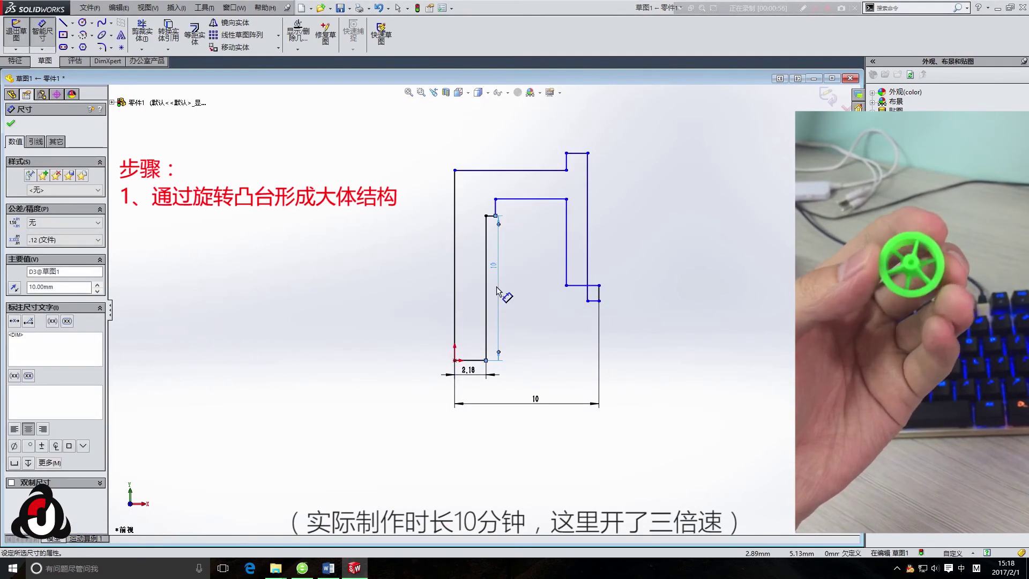
# - Raise the lower right step and dimension step heights 5.6 and 10.7
pyautogui.moveTo(598, 300); pyautogui.dragTo(598, 268)
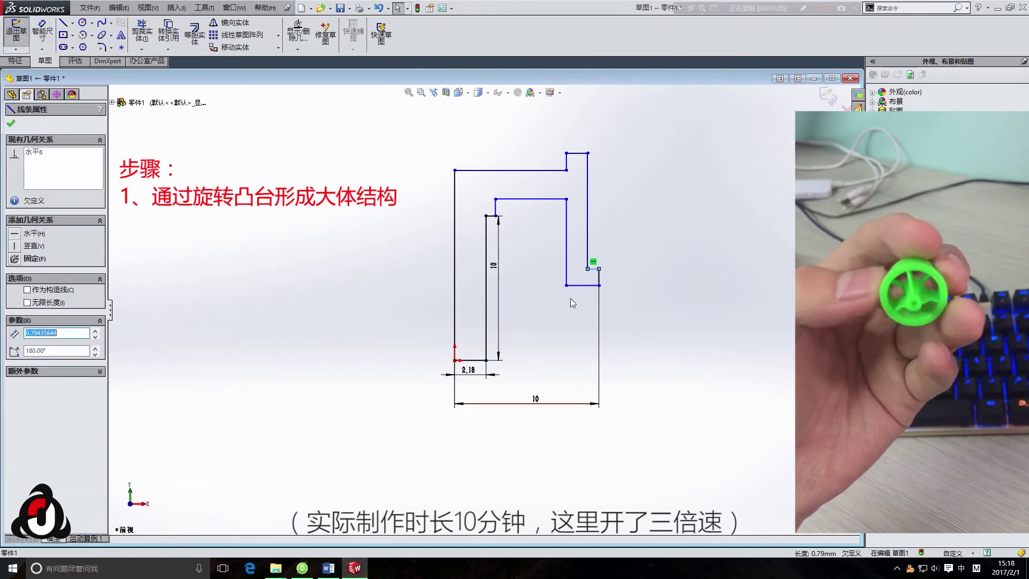
pyautogui.click(576, 285)
pyautogui.click(531, 199)
pyautogui.click(543, 242)
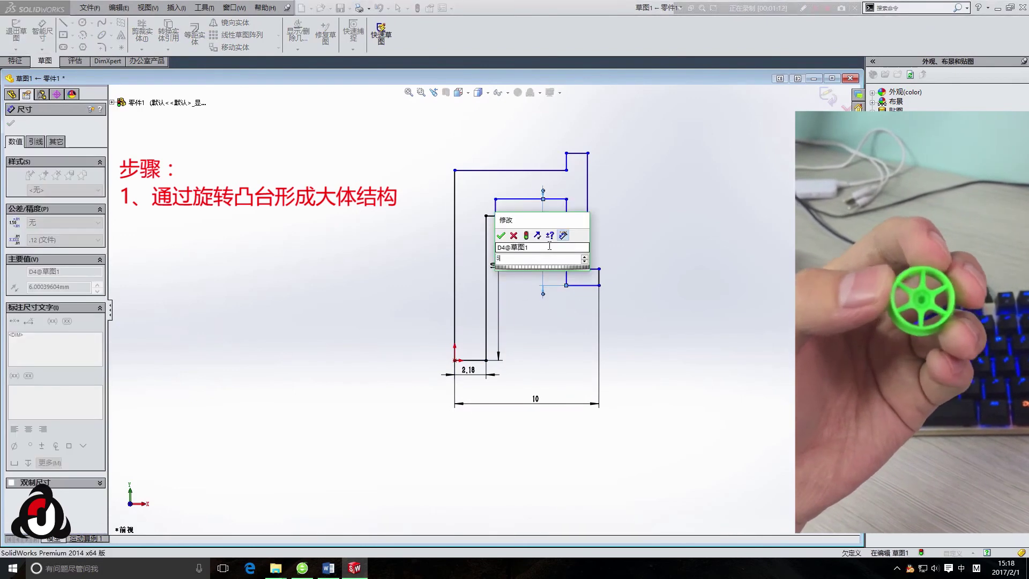
pyautogui.write('5.6')
pyautogui.press('Return')
pyautogui.scroll(-2, 614, 264)
pyautogui.click(558, 288)
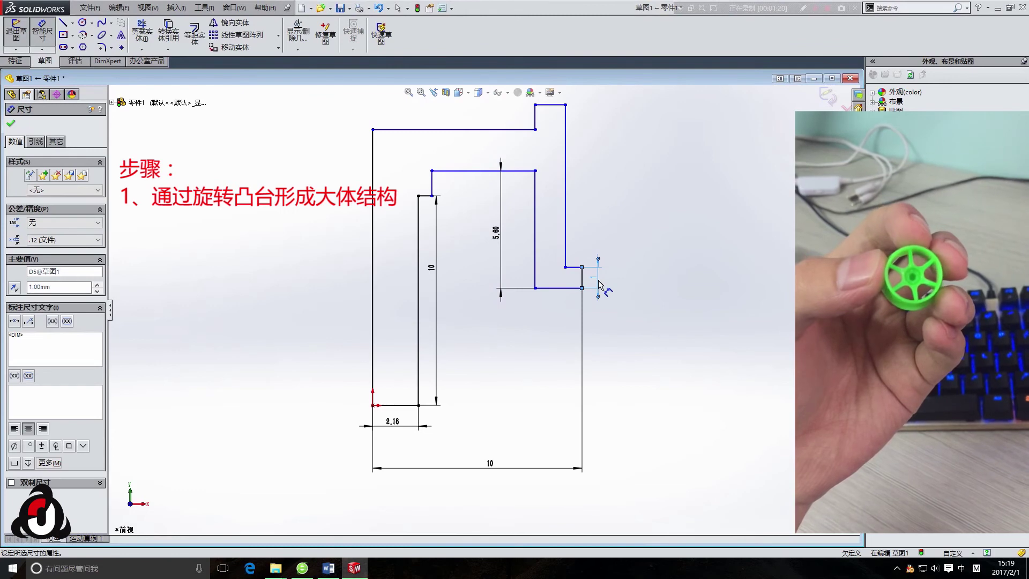
pyautogui.click(565, 160)
pyautogui.click(595, 161)
pyautogui.write('10.7')
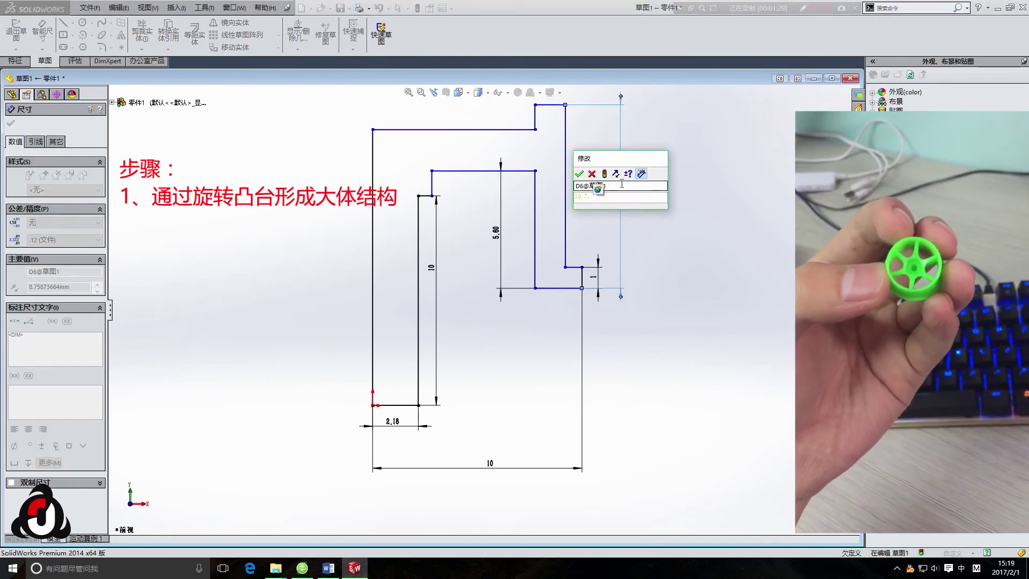
pyautogui.press('Return')
# - Add the 8.65 upper width, 1.1 top segment and 16.06 overall height dimensions
pyautogui.scroll(2, 518, 210)
pyautogui.click(505, 206)
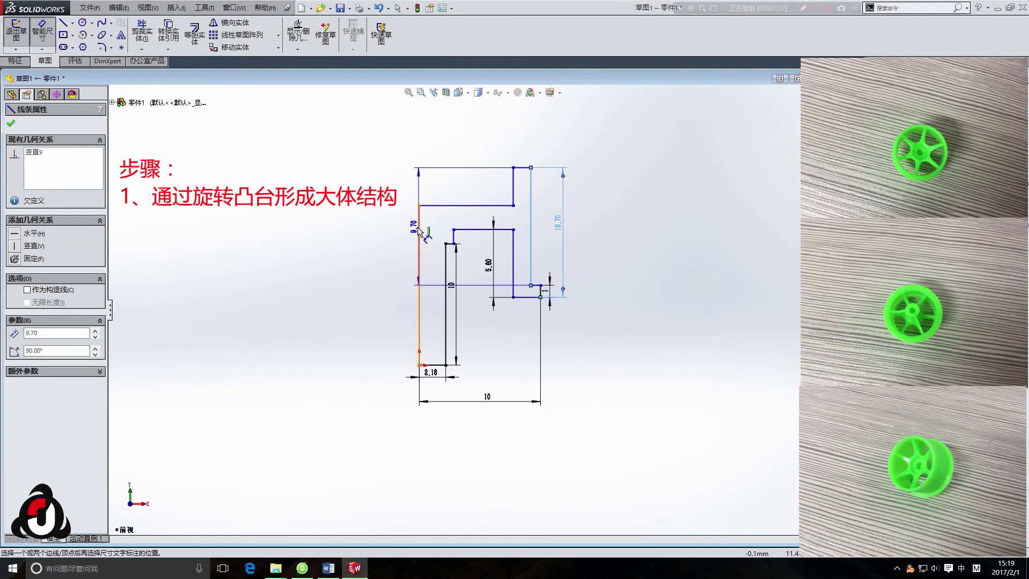
pyautogui.click(478, 217)
pyautogui.write('8.65')
pyautogui.press('Return')
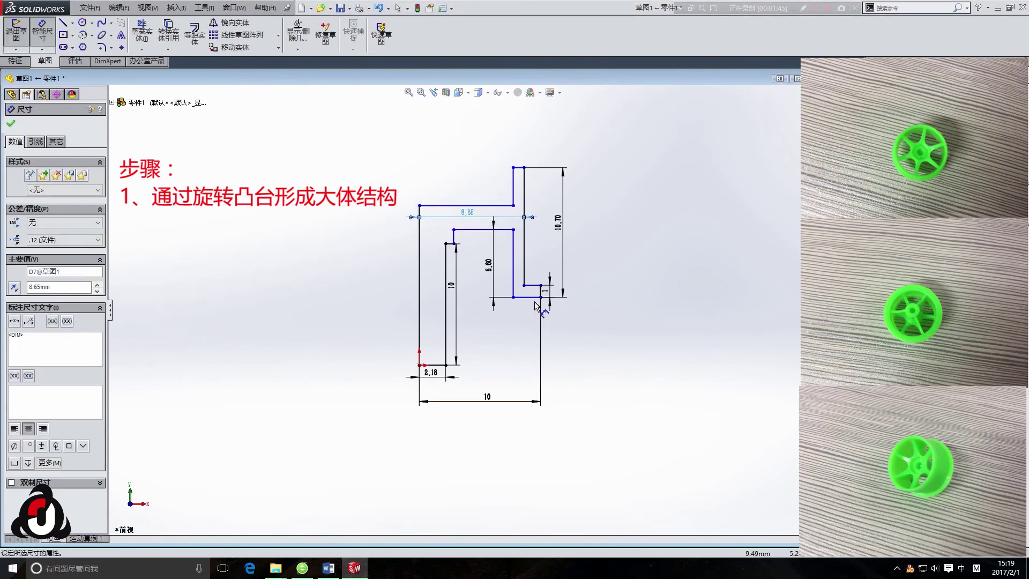
pyautogui.click(518, 167)
pyautogui.scroll(-2, 513, 153)
pyautogui.click(519, 184)
pyautogui.write('1.1')
pyautogui.press('Return')
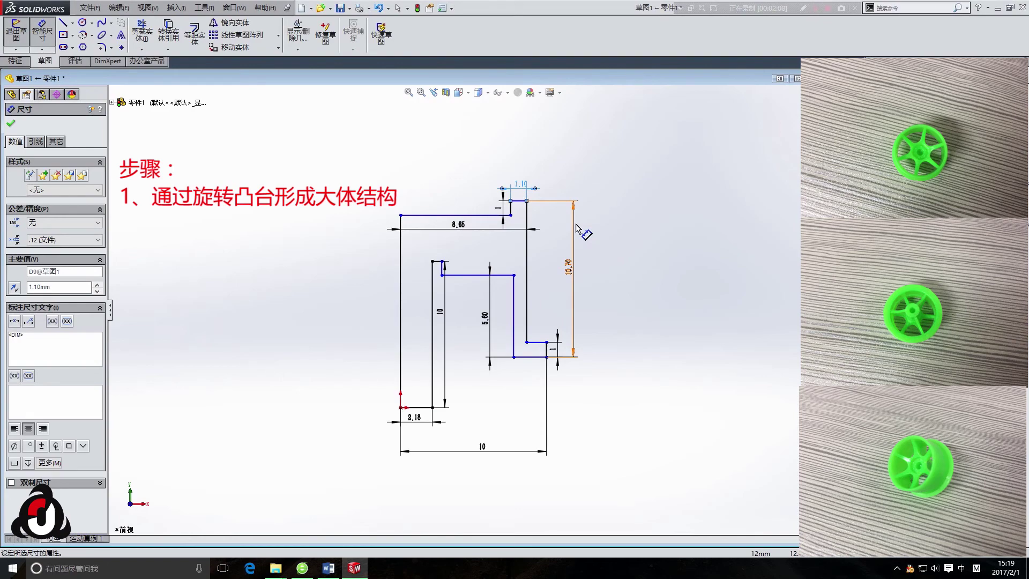
pyautogui.click(624, 284)
pyautogui.write('16.06')
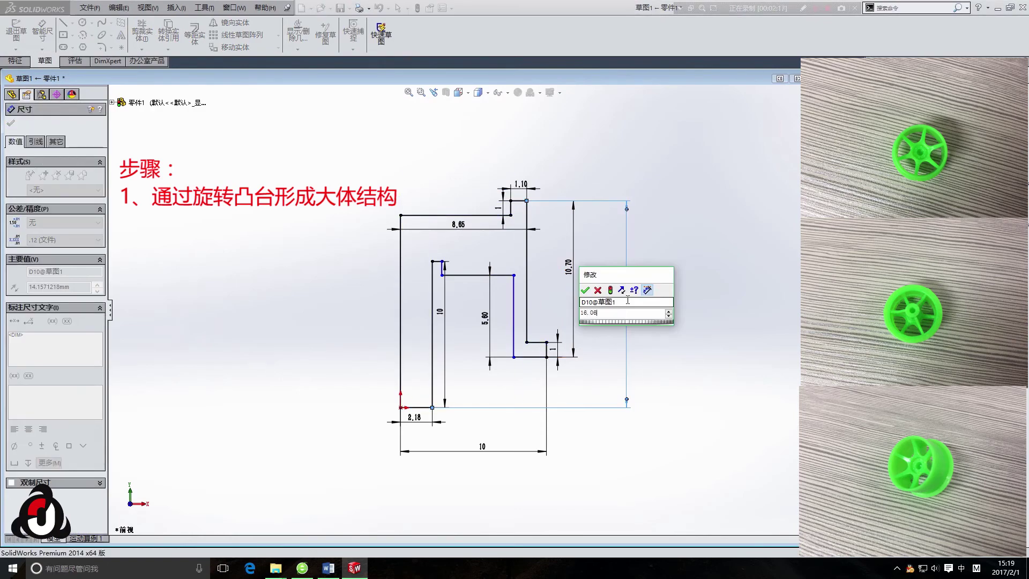
pyautogui.press('Return')
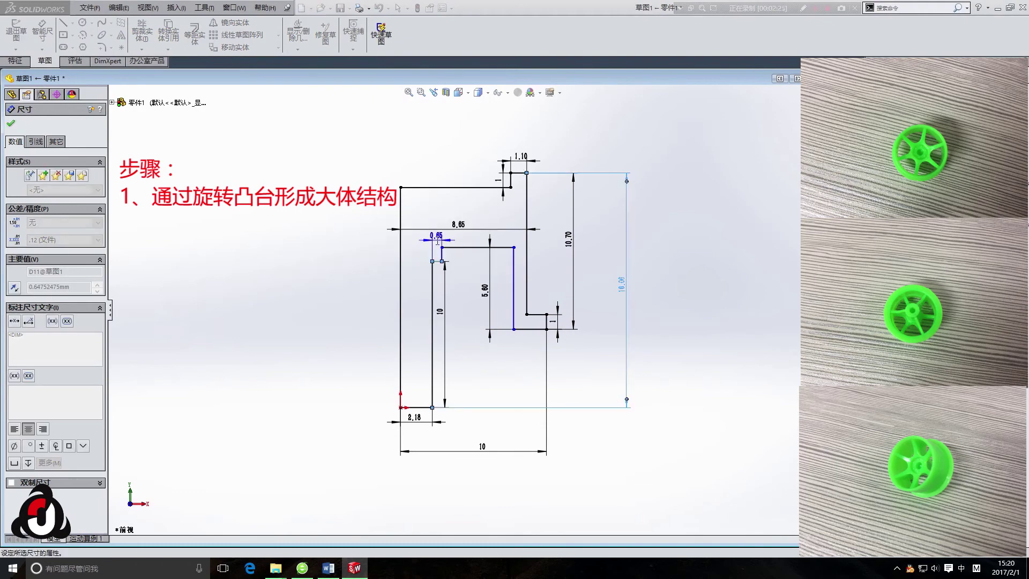
# - Make the inner vertical line and short top line collinear
pyautogui.click(513, 294)
pyautogui.keyDown('ctrl'); pyautogui.click(510, 179); pyautogui.keyUp('ctrl')
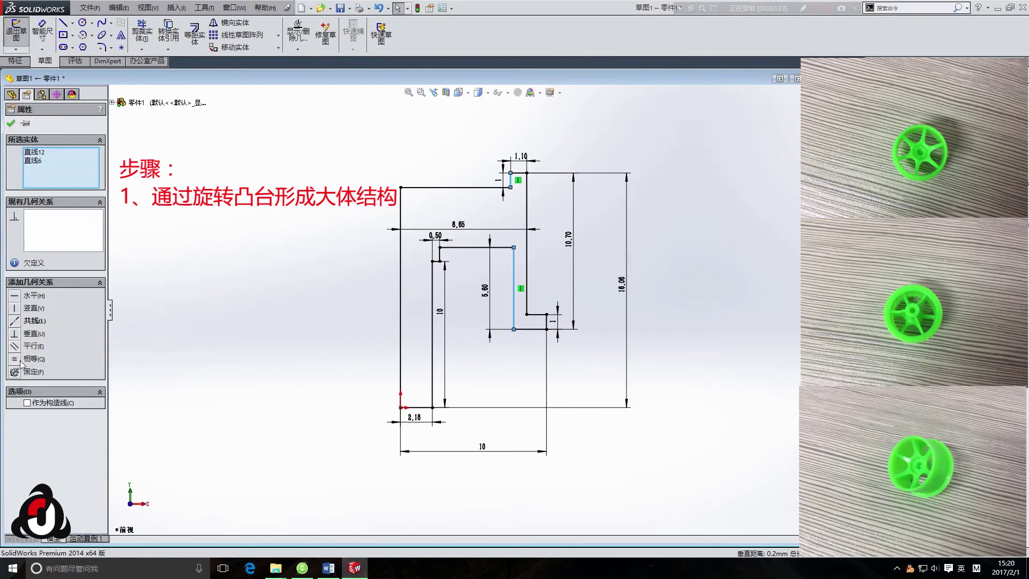
pyautogui.click(15, 320)
pyautogui.click(11, 123)
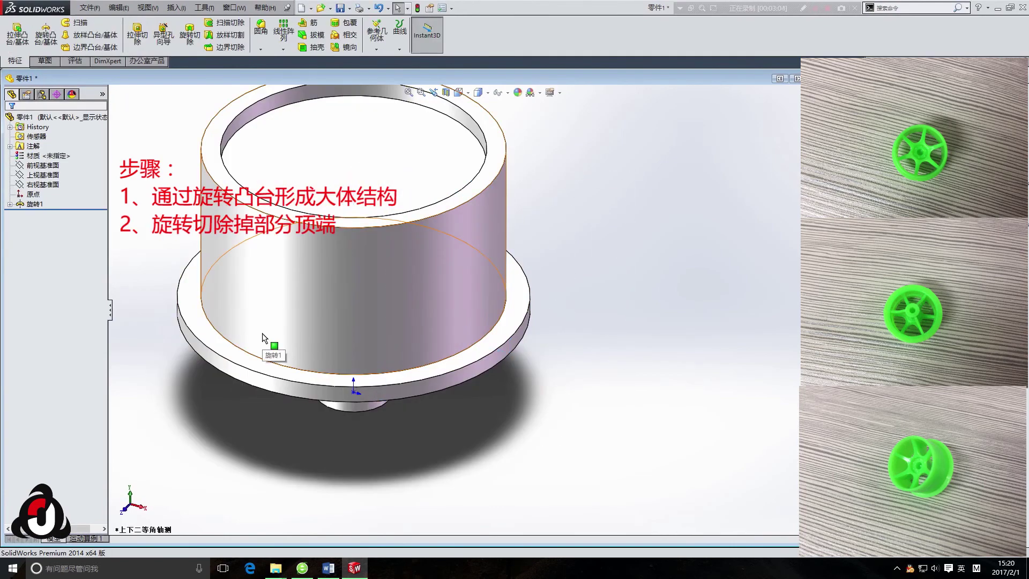
# - Start a revolved cut sketch on the Front plane with a section view applied
pyautogui.click(189, 35)
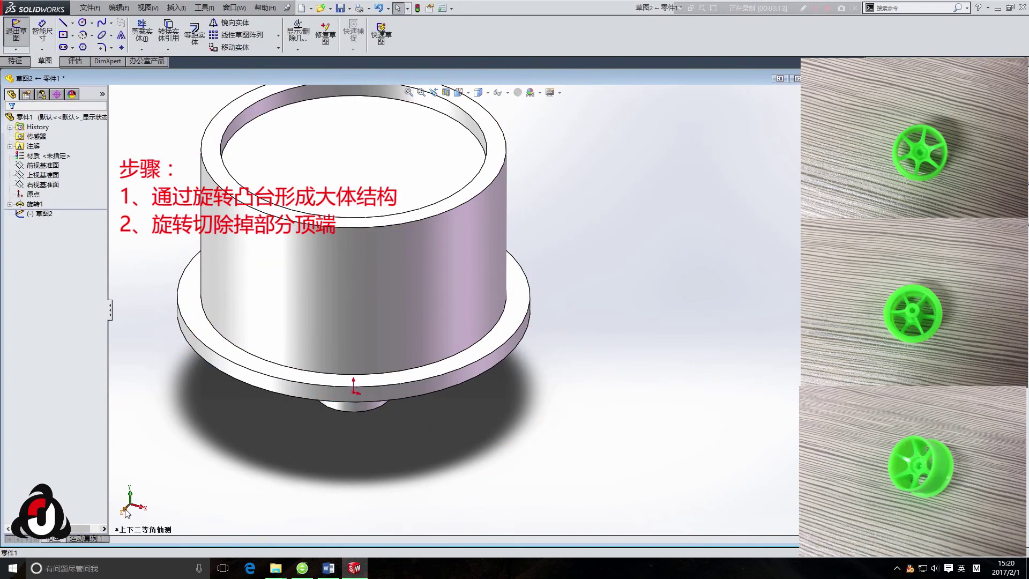
pyautogui.click(155, 152)
pyautogui.click(458, 92)
pyautogui.click(12, 124)
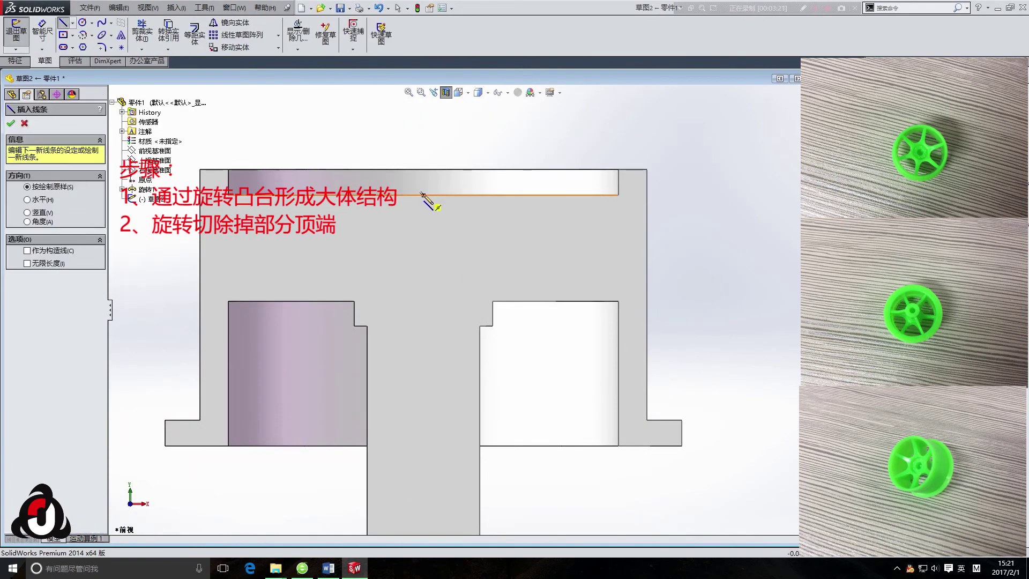
# - Sketch the line-and-arc cut profile plus a vertical construction centerline through the axis
pyautogui.moveTo(421, 195); pyautogui.dragTo(619, 195)
pyautogui.click(423, 195)
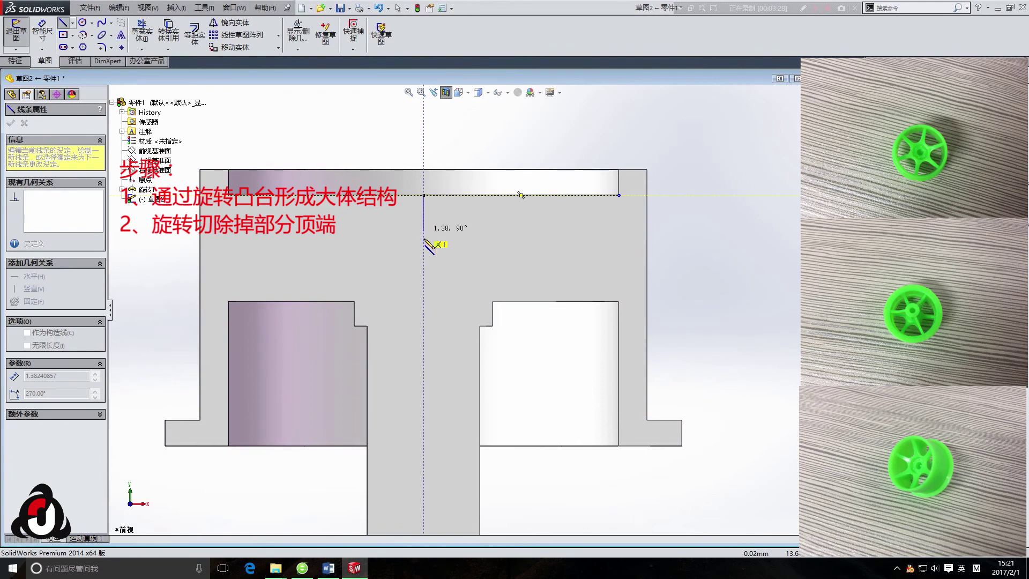
pyautogui.click(423, 234)
pyautogui.press('f')
pyautogui.click(457, 285)
pyautogui.press('Escape')
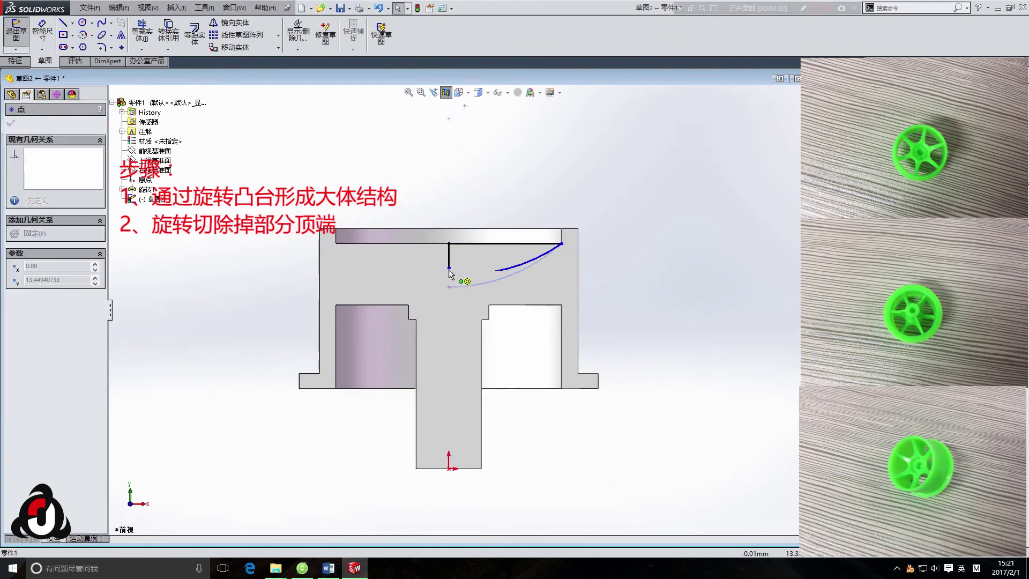
pyautogui.click(449, 102)
pyautogui.click(449, 294)
pyautogui.click(27, 289)
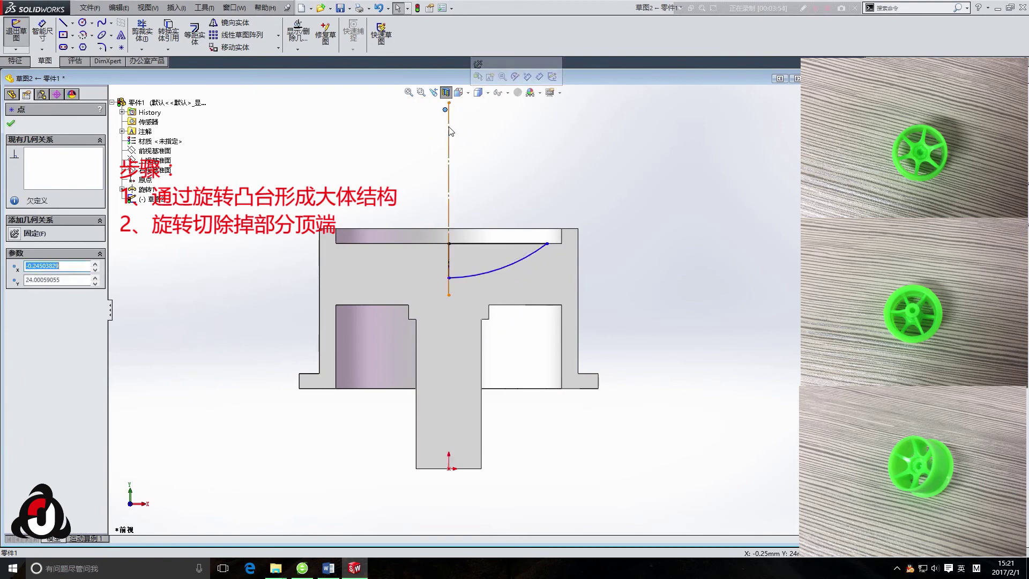
# - Relate the arc endpoint to the rim corner and revolve the dished cut into the top
pyautogui.scroll(2, 530, 270)
pyautogui.click(532, 271)
pyautogui.scroll(-3, 515, 275)
pyautogui.click(516, 274)
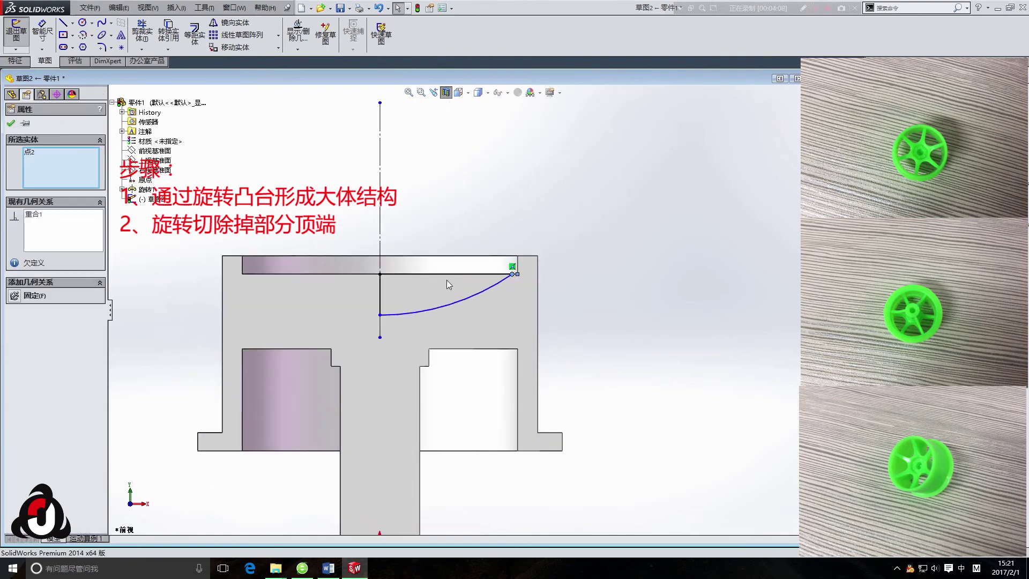
pyautogui.click(10, 125)
pyautogui.click(516, 275)
pyautogui.scroll(-2, 517, 279)
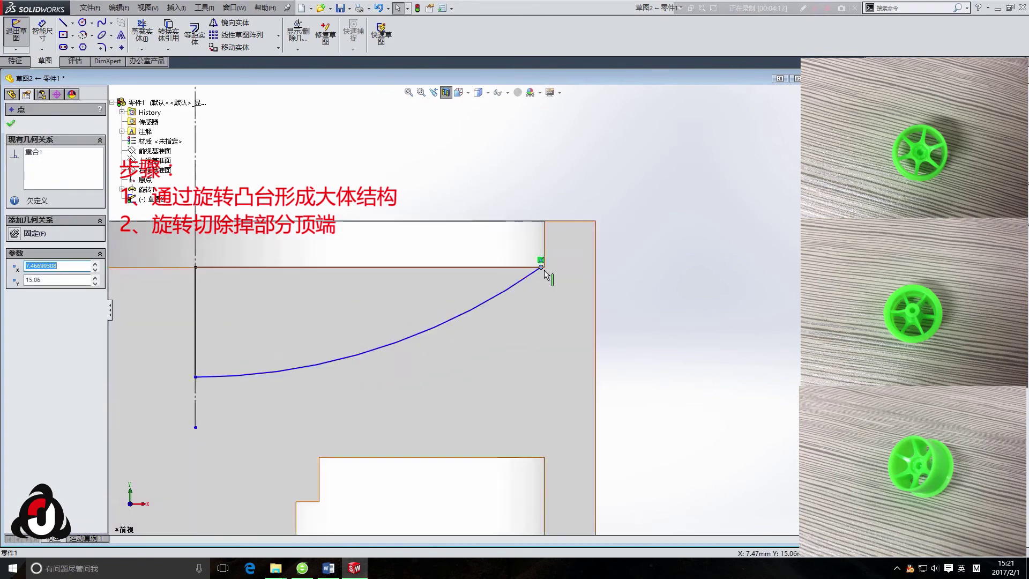
pyautogui.scroll(-3, 515, 280)
pyautogui.click(493, 280)
pyautogui.click(10, 124)
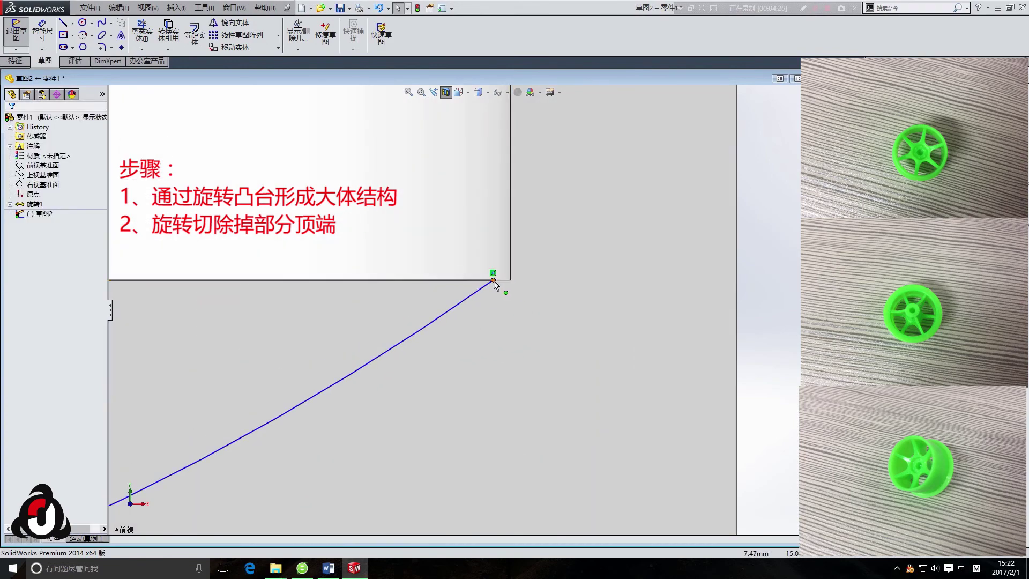
pyautogui.click(10, 123)
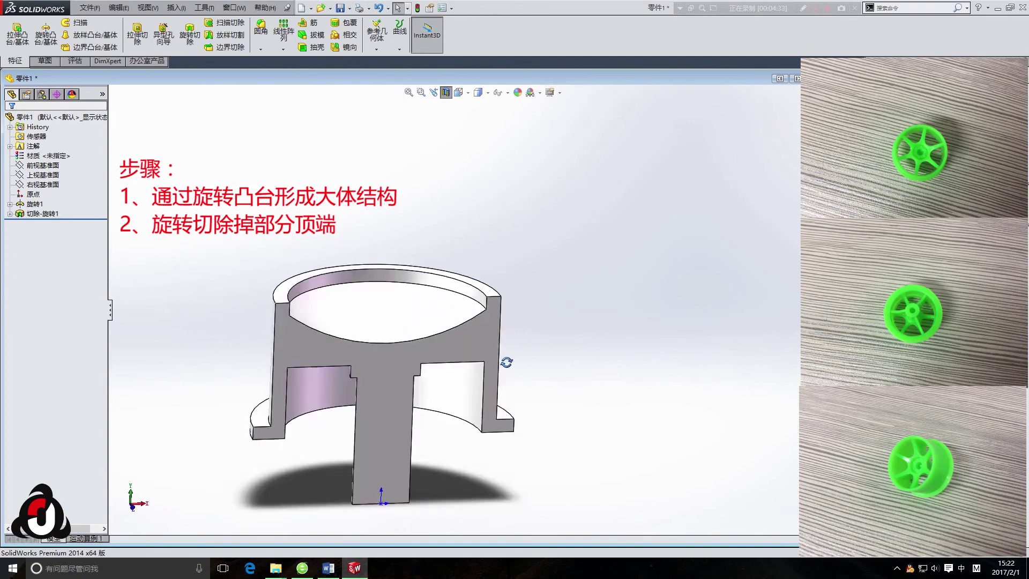
pyautogui.click(17, 33)
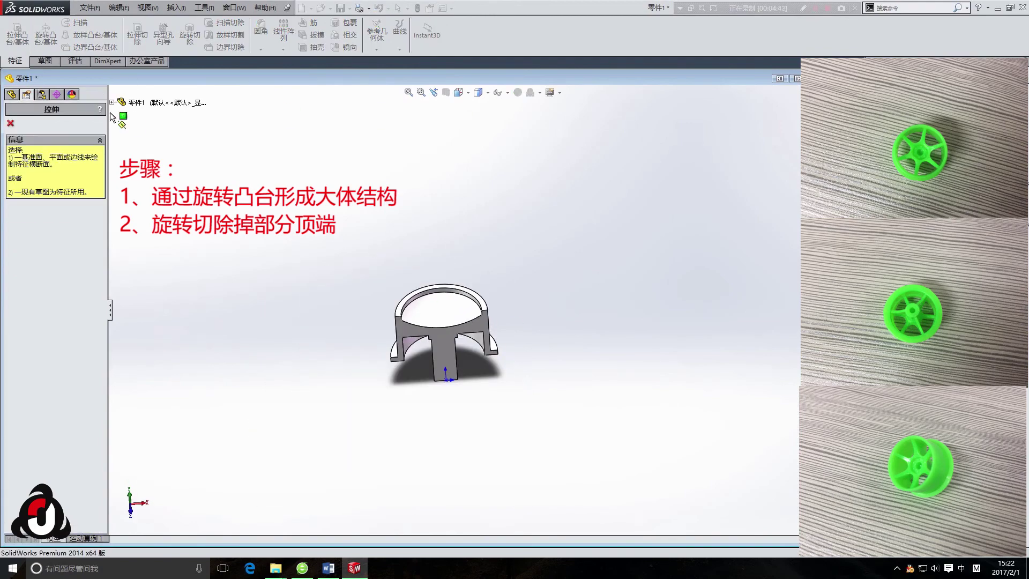
# - On the wheel's top face, sketch lines 30° apart and make them centerlines
pyautogui.scroll(-5, 489, 304)
pyautogui.click(489, 304)
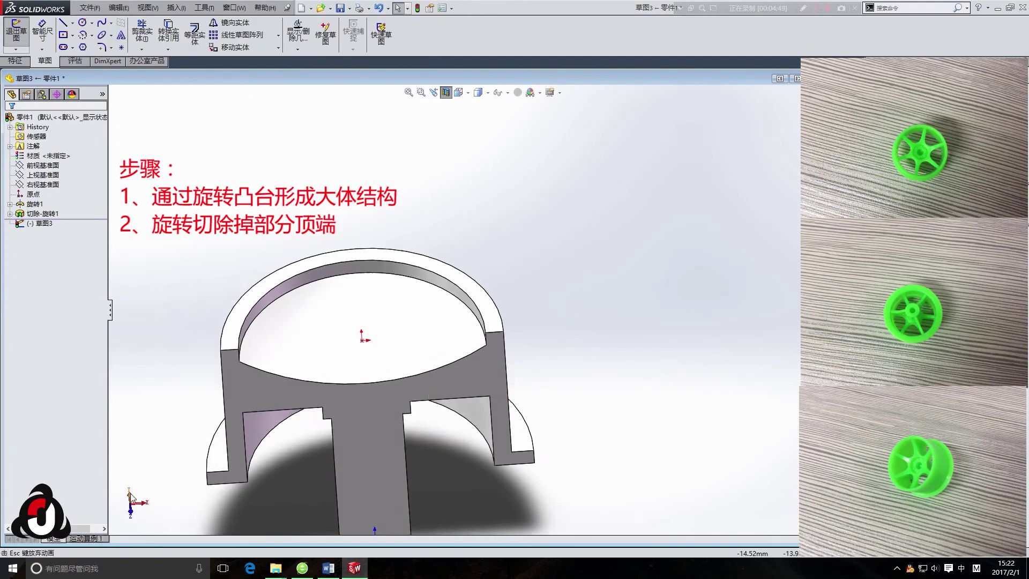
pyautogui.press('l')
pyautogui.moveTo(398, 338); pyautogui.dragTo(398, 157)
pyautogui.click(513, 274)
pyautogui.click(425, 284)
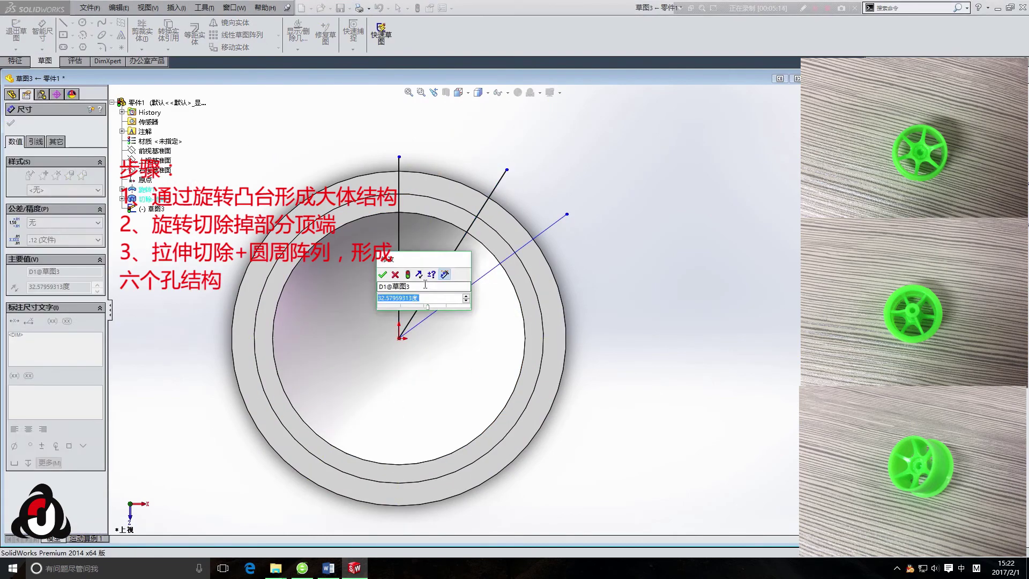
pyautogui.write('30')
pyautogui.press('Return')
pyautogui.click(27, 213)
pyautogui.press('Escape')
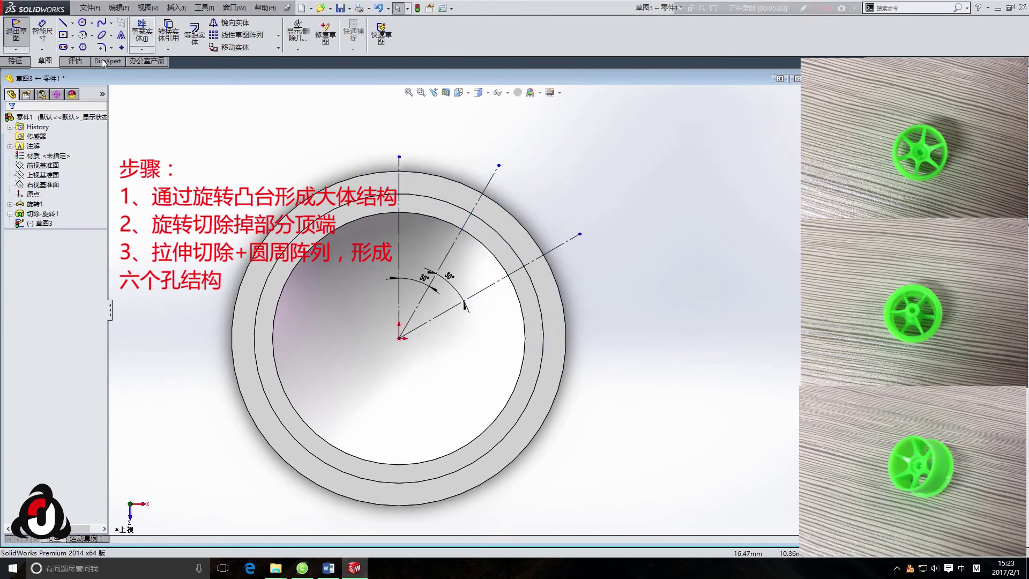
# - Draw a centerpoint arc between the centerlines and dimension its angle
pyautogui.click(82, 35)
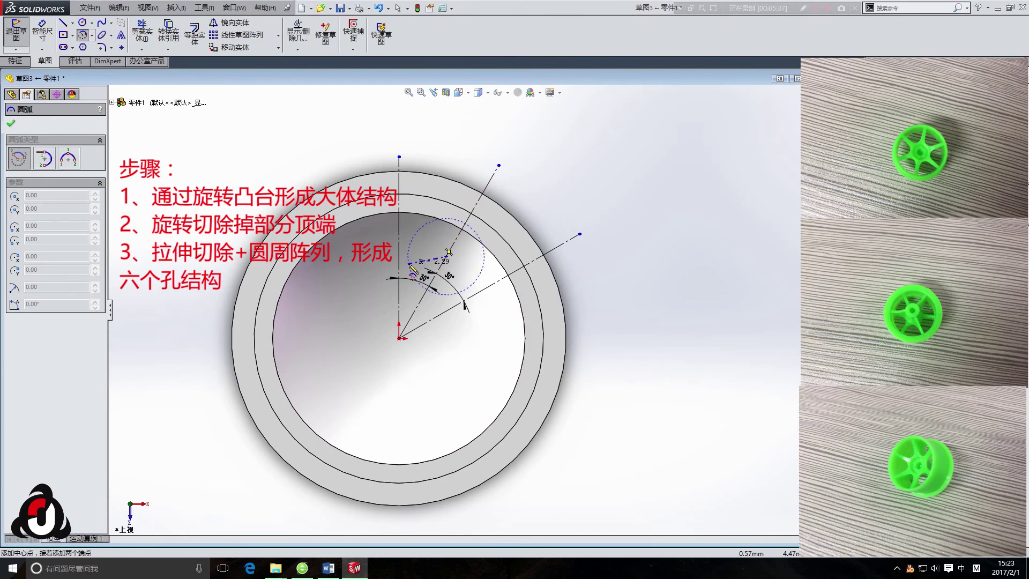
pyautogui.click(467, 306)
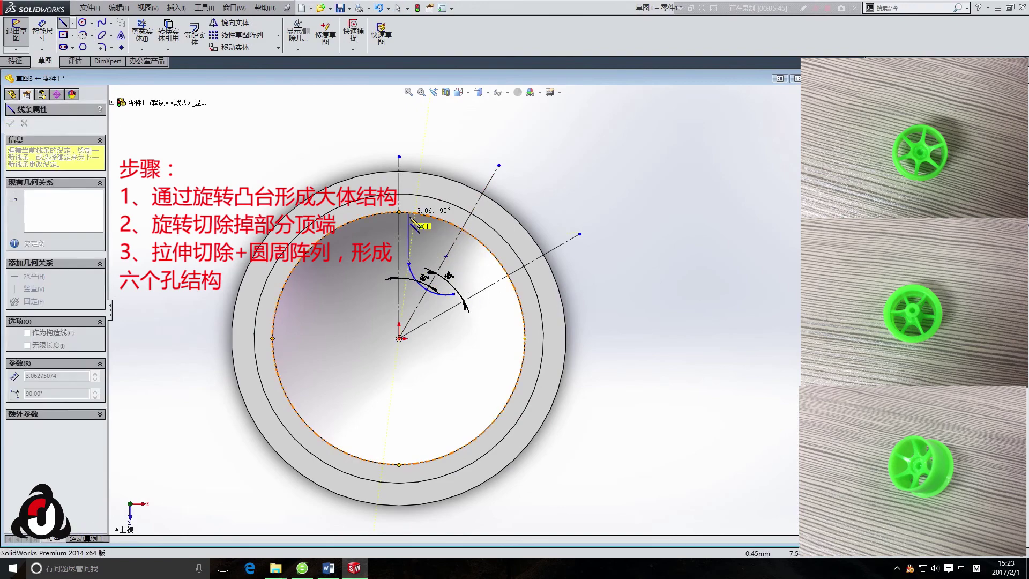
pyautogui.scroll(-3, 390, 200)
pyautogui.click(38, 37)
pyautogui.click(410, 300)
pyautogui.click(431, 314)
pyautogui.press('Return')
pyautogui.scroll(1, 496, 336)
pyautogui.press('Escape')
# - Convert the inner rim edge into the sketch, trim extras, and snap the profile endpoint onto it
pyautogui.click(168, 32)
pyautogui.scroll(1, 227, 131)
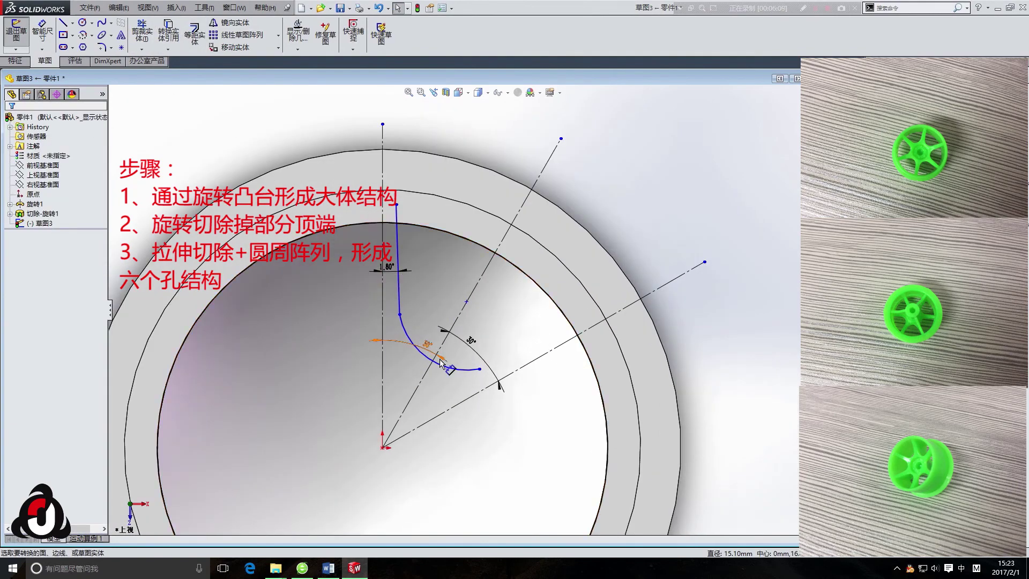
pyautogui.click(536, 341)
pyautogui.click(12, 127)
pyautogui.scroll(-1, 497, 385)
pyautogui.scroll(-1, 493, 381)
pyautogui.scroll(3, 428, 301)
pyautogui.scroll(-1, 375, 241)
pyautogui.click(142, 32)
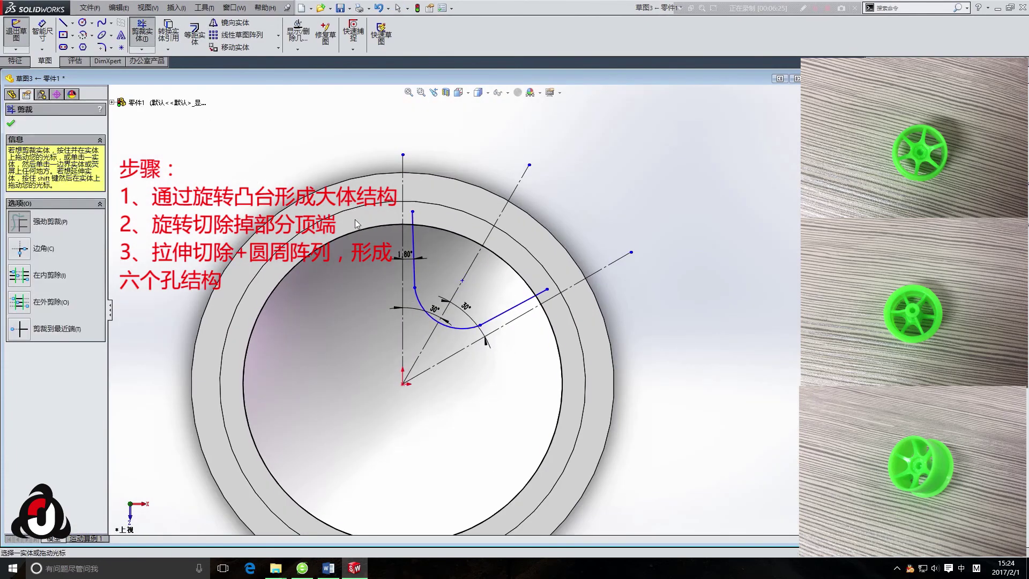
pyautogui.scroll(-3, 546, 297)
pyautogui.scroll(3, 485, 311)
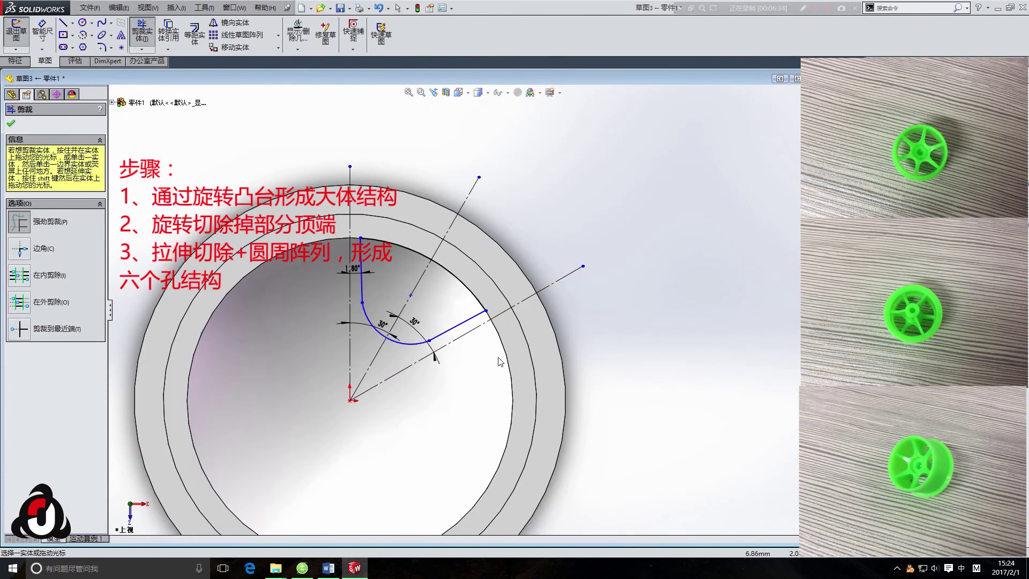
pyautogui.press('Escape')
pyautogui.moveTo(403, 303); pyautogui.dragTo(405, 310)
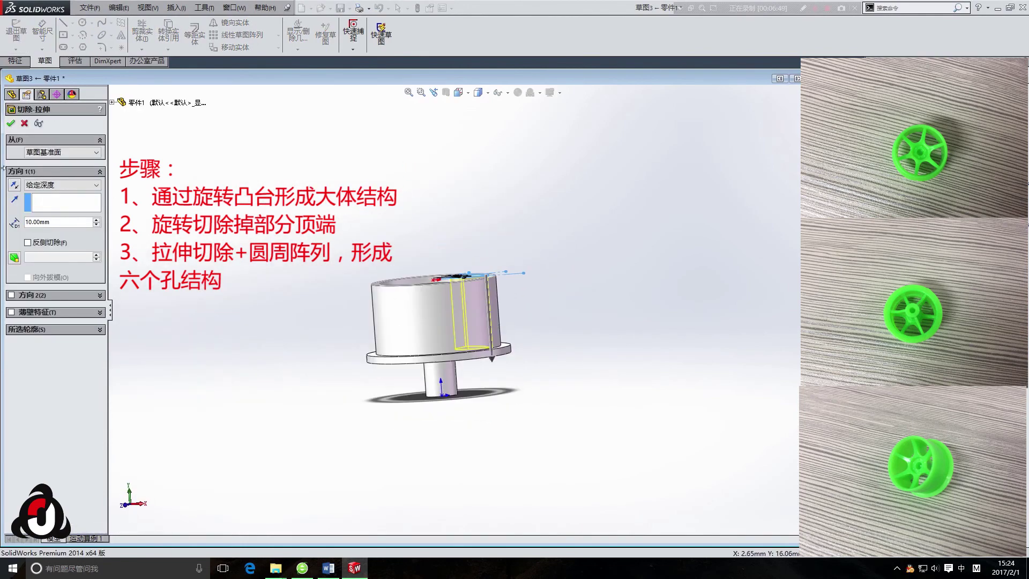
# - Cut the spoke opening and pattern it six times over 360° around the rim face
pyautogui.press('Return')
pyautogui.click(283, 50)
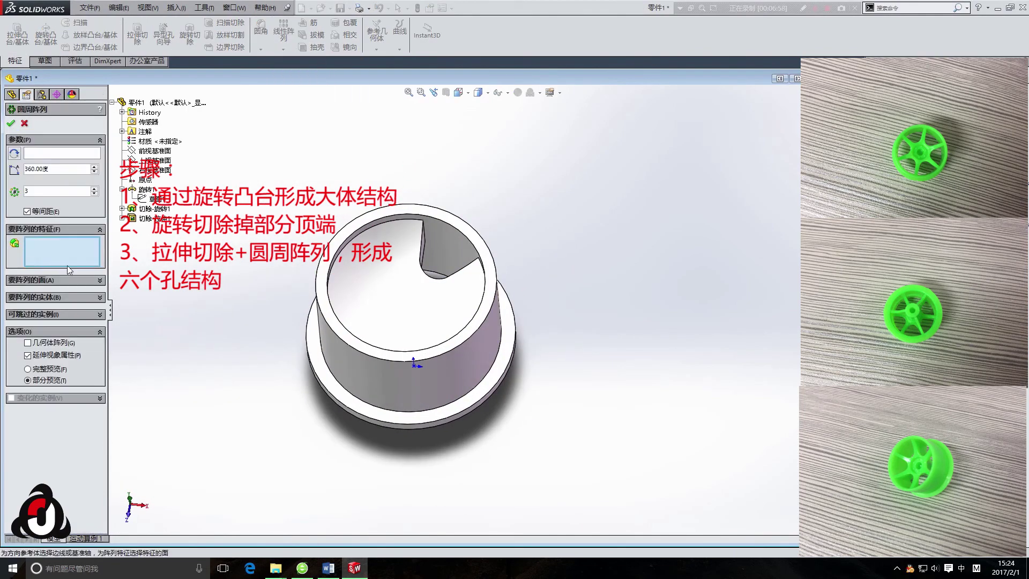
pyautogui.click(381, 381)
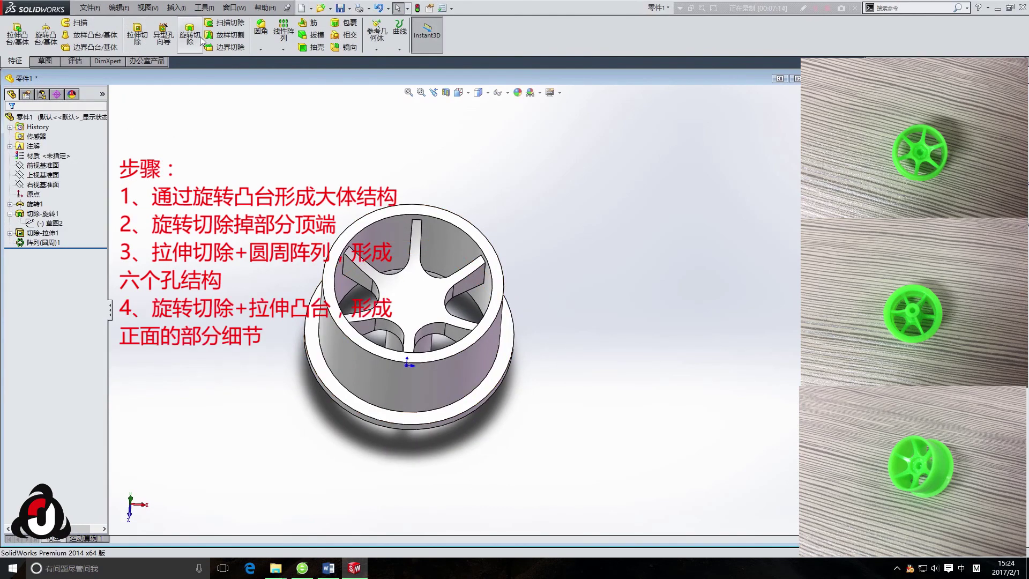
pyautogui.click(190, 35)
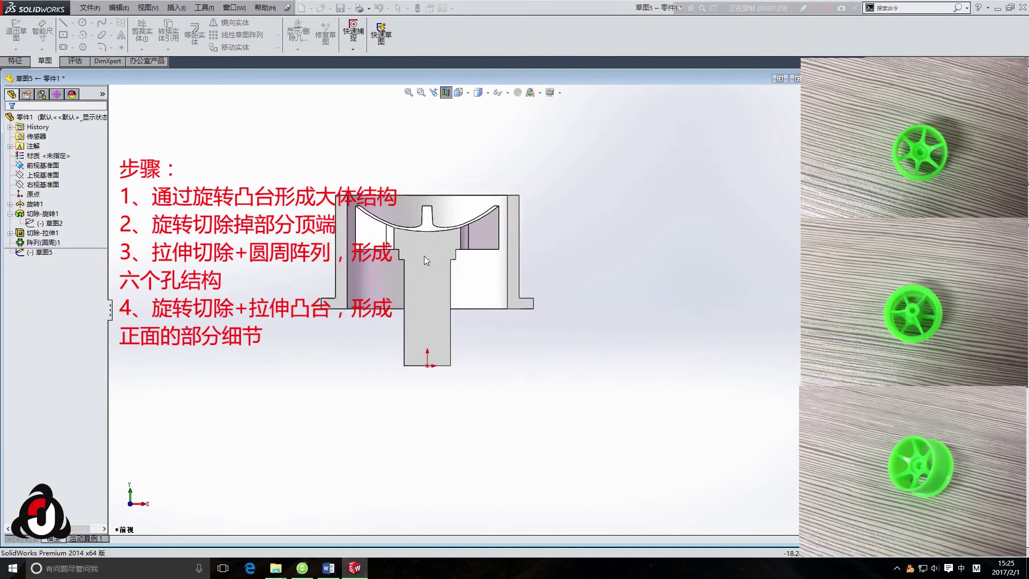
# - Sketch a closed stepped cut profile with lines on the hub's curved face
pyautogui.scroll(-3, 416, 234)
pyautogui.scroll(-2, 416, 234)
pyautogui.press('l')
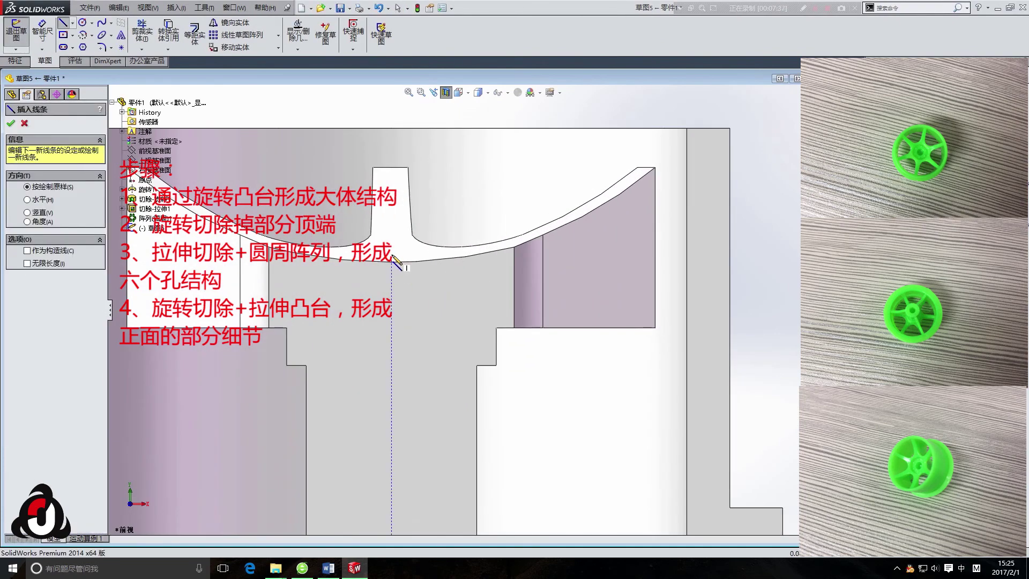
pyautogui.click(392, 260)
pyautogui.click(425, 275)
pyautogui.click(454, 275)
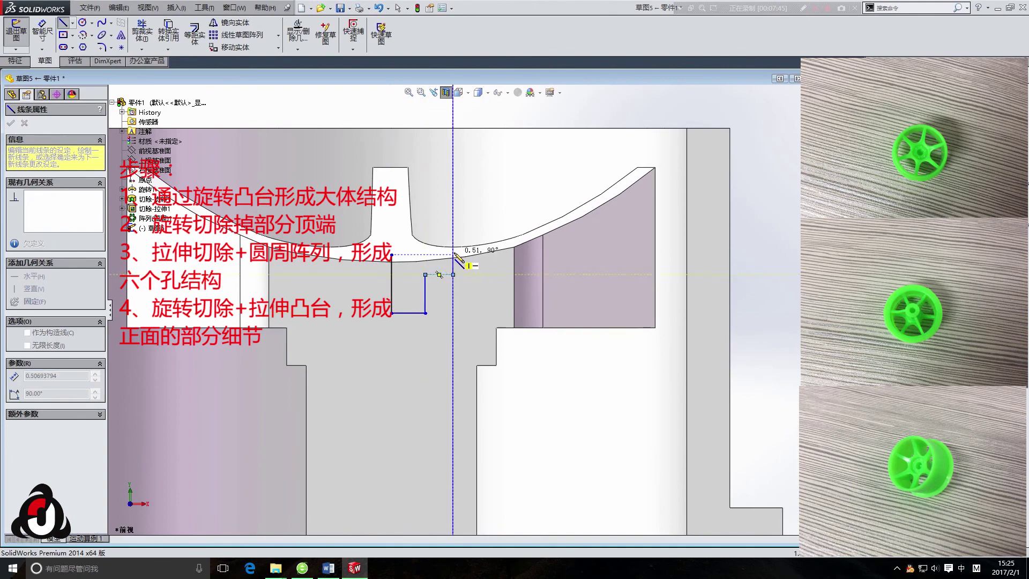
pyautogui.click(453, 255)
pyautogui.click(392, 254)
pyautogui.press('Escape')
# - Dimension the profile with 1.25 width, 1.50 height and a 0.80 short right edge
pyautogui.click(407, 313)
pyautogui.click(397, 332)
pyautogui.press('Return')
pyautogui.click(454, 284)
pyautogui.click(453, 303)
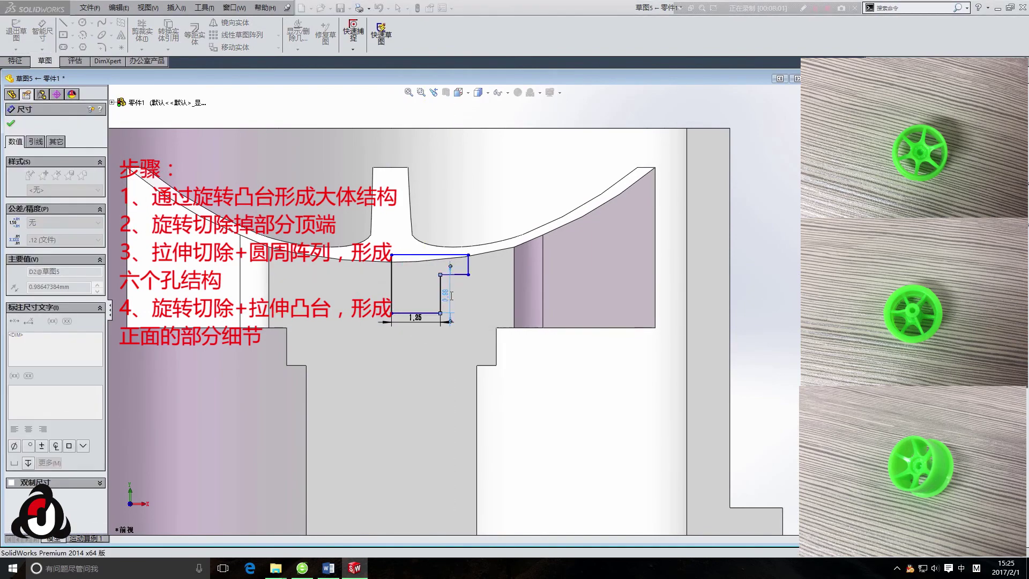
pyautogui.press('Return')
pyautogui.scroll(-5, 497, 345)
pyautogui.click(482, 306)
pyautogui.scroll(-2, 509, 386)
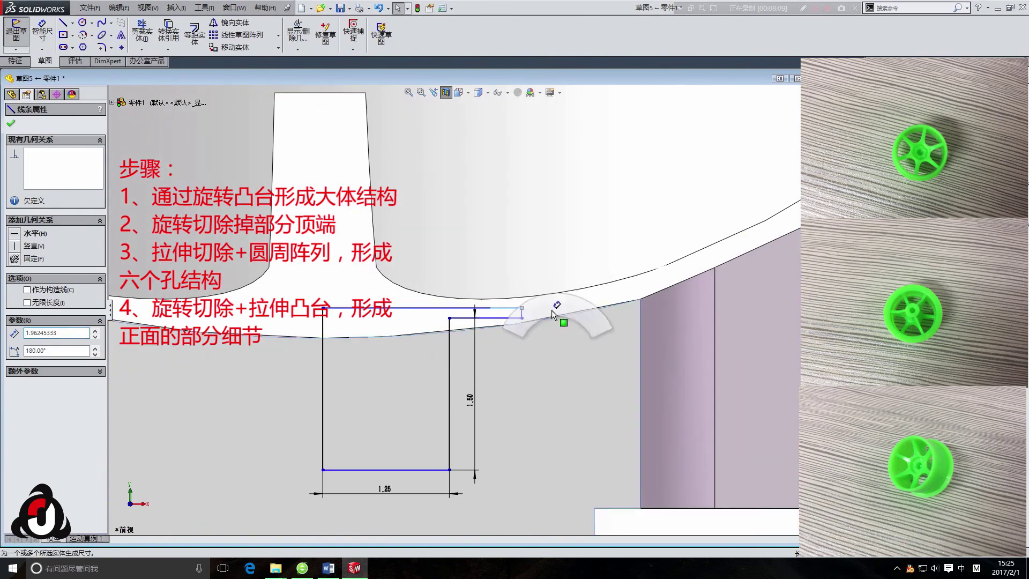
pyautogui.click(521, 313)
pyautogui.click(536, 279)
pyautogui.write('0.8')
pyautogui.press('Return')
# - Set the top dimension to 2.50 and move the profile down onto the hub step
pyautogui.click(418, 236)
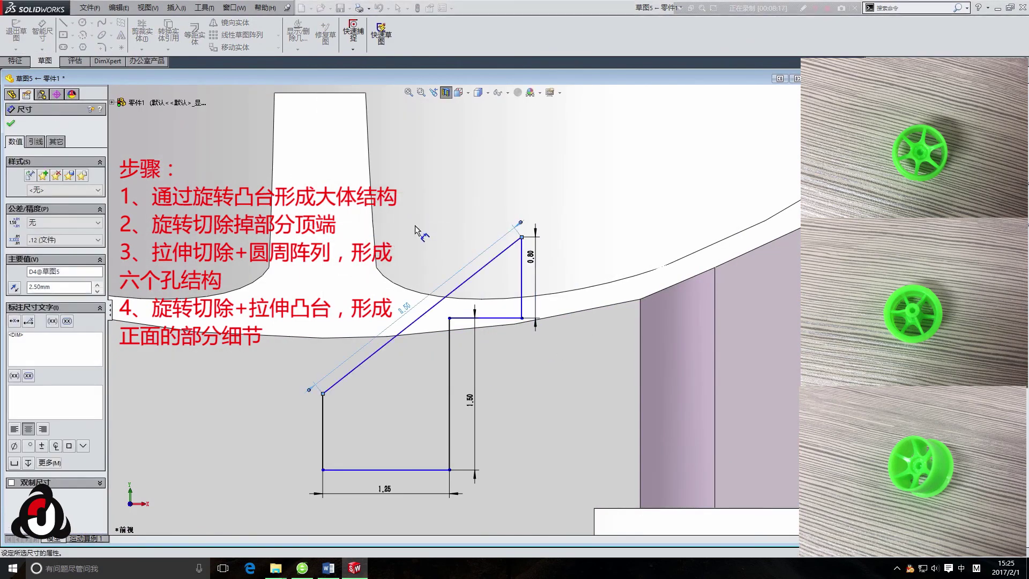
pyautogui.press('Escape')
pyautogui.doubleClick(414, 221)
pyautogui.write('2.5')
pyautogui.press('Return')
pyautogui.scroll(3, 447, 394)
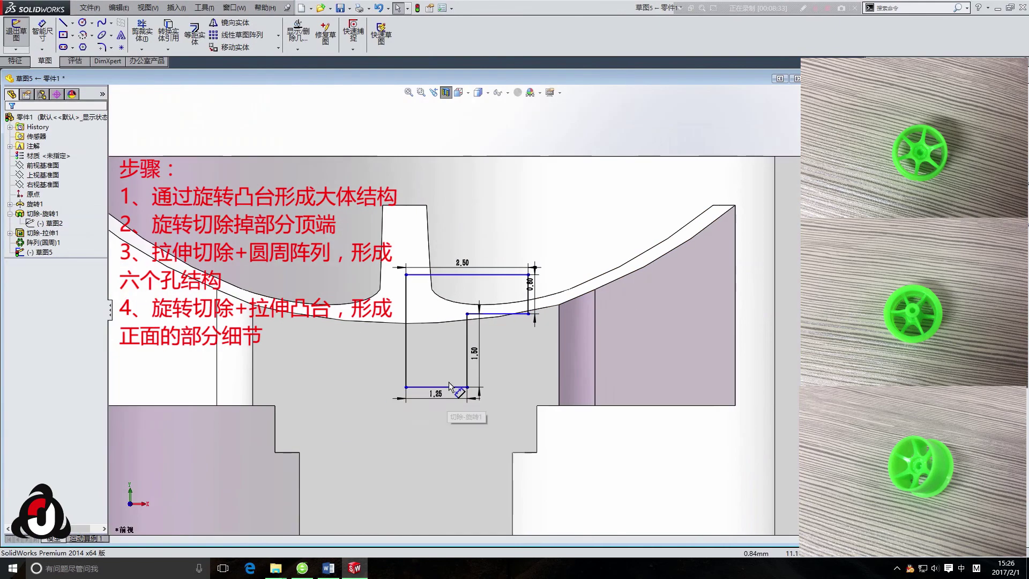
pyautogui.moveTo(410, 392); pyautogui.dragTo(411, 426)
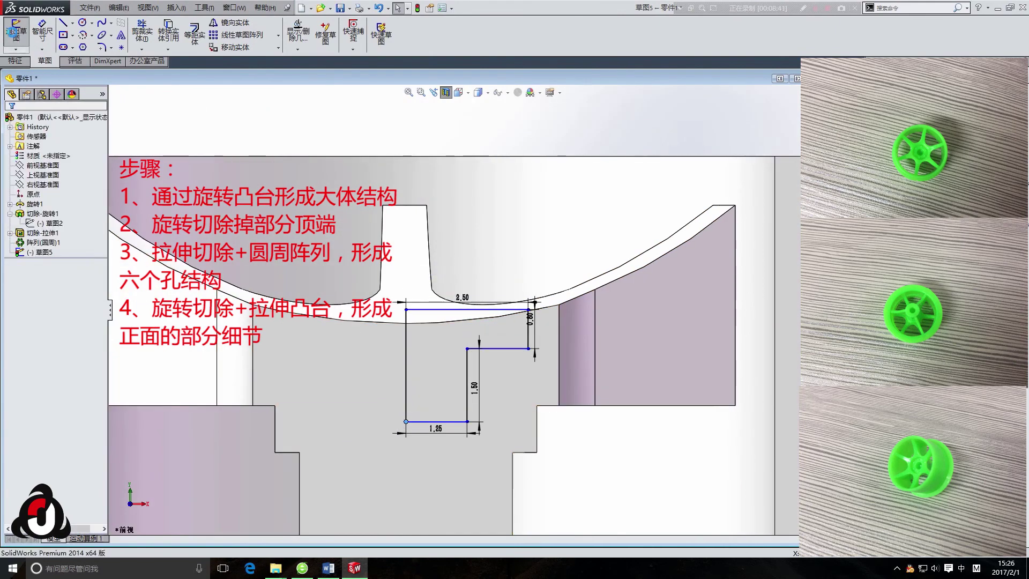
# - Revolve-cut the profile around the axis, then start a sketch on the centre-hole ring face
pyautogui.click(406, 370)
pyautogui.click(11, 123)
pyautogui.moveTo(482, 322)
pyautogui.mouseDown(button='middle')
pyautogui.moveTo(538, 291)
pyautogui.moveTo(478, 325)
pyautogui.mouseUp(button='middle')
pyautogui.scroll(-2, 478, 325)
pyautogui.click(471, 323)
pyautogui.click(469, 303)
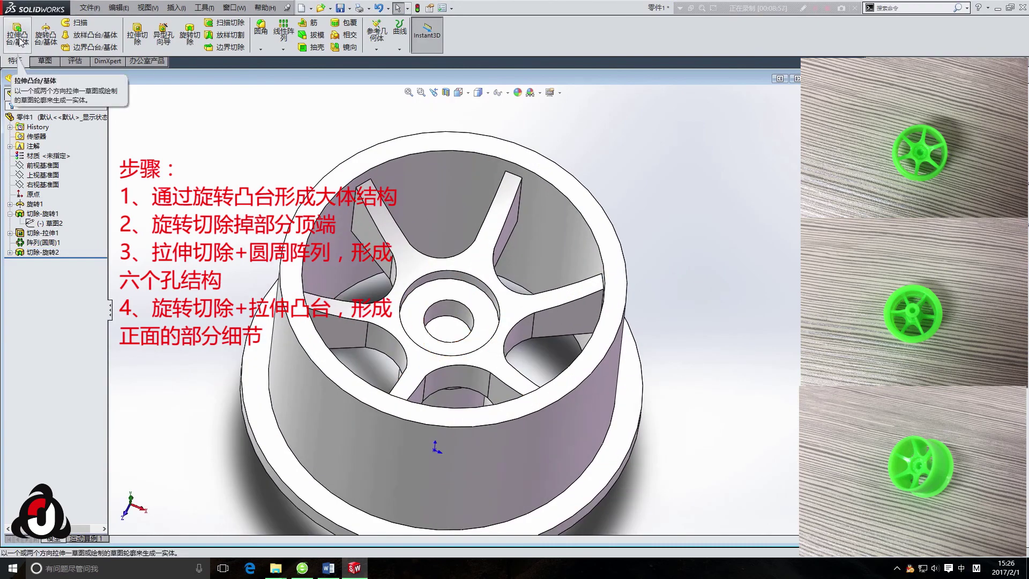
# - Sketch a Ø0.50 circle on the hub ring and boss-extrude it 1 mm
pyautogui.click(82, 23)
pyautogui.moveTo(459, 270); pyautogui.dragTo(464, 270)
pyautogui.click(41, 32)
pyautogui.click(463, 271)
pyautogui.click(445, 278)
pyautogui.write('0.5')
pyautogui.press('Return')
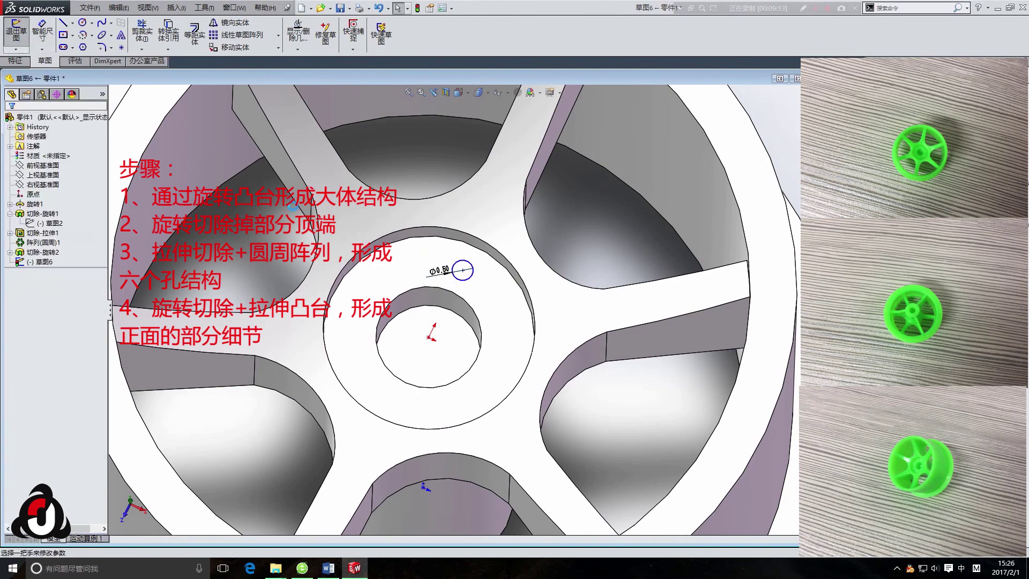
pyautogui.write('1.00mm')
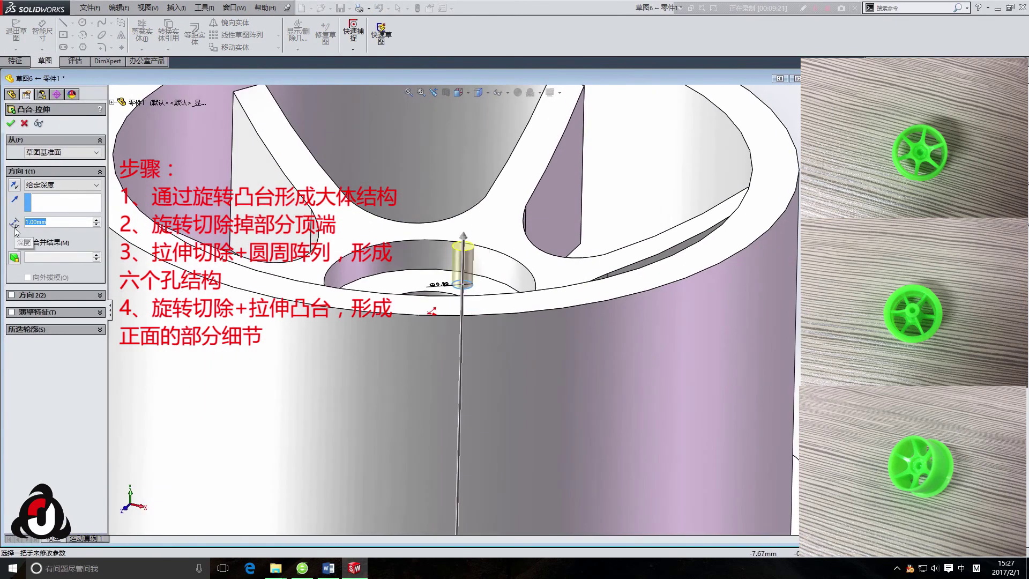
pyautogui.click(10, 122)
# - Circular-pattern the boss six times around the hub
pyautogui.click(283, 48)
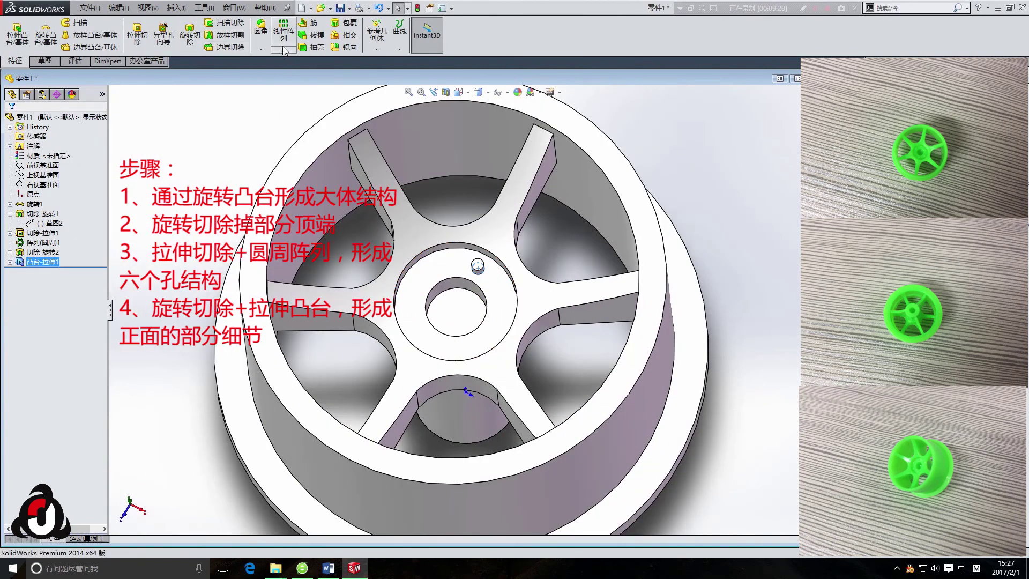
pyautogui.click(298, 71)
pyautogui.click(10, 107)
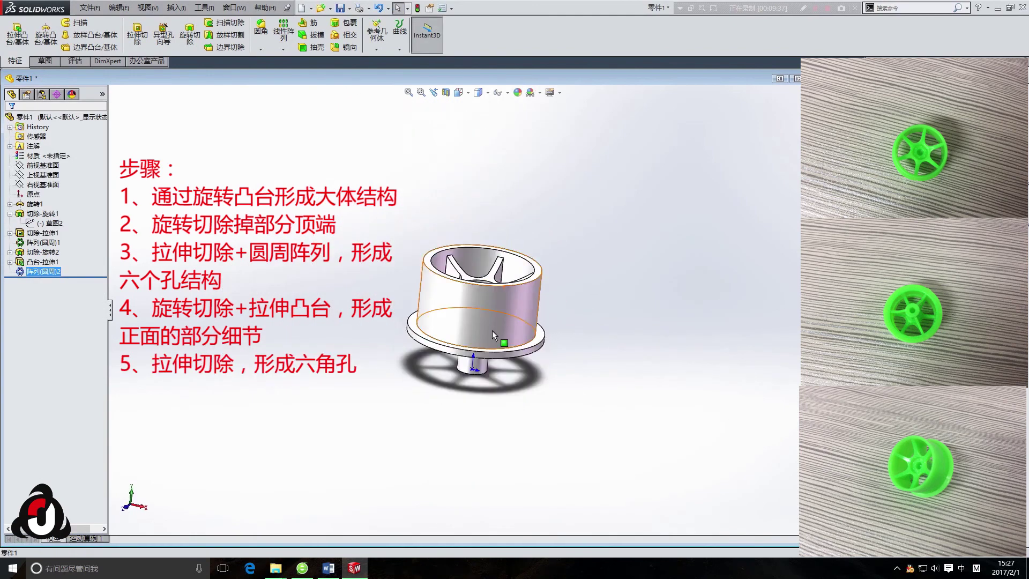
# - Cut a dimensioned hexagonal axle hole through the shaft, then start a front-plane sketch
pyautogui.click(83, 47)
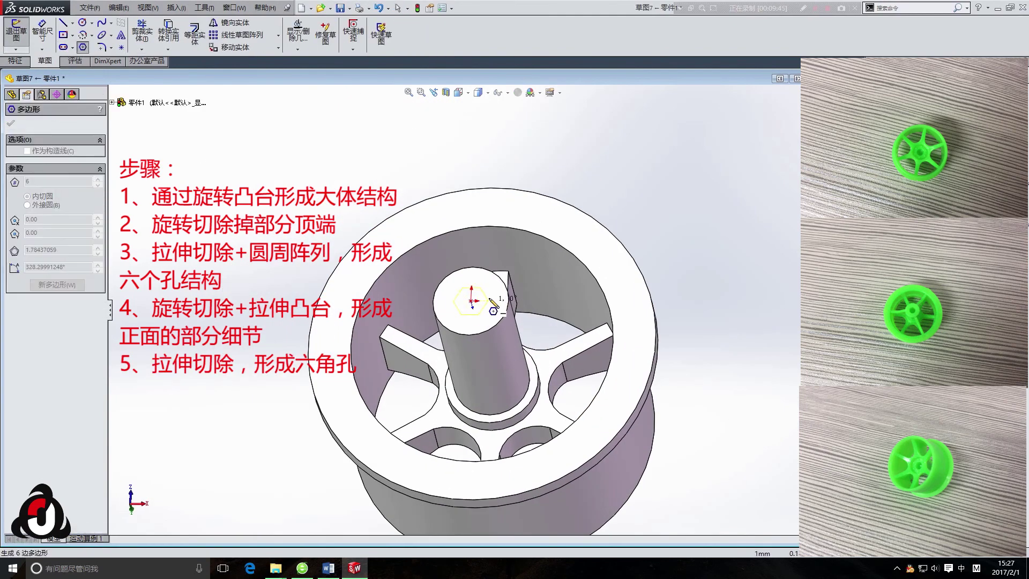
pyautogui.moveTo(471, 301); pyautogui.dragTo(484, 294)
pyautogui.click(42, 33)
pyautogui.click(472, 288)
pyautogui.click(461, 279)
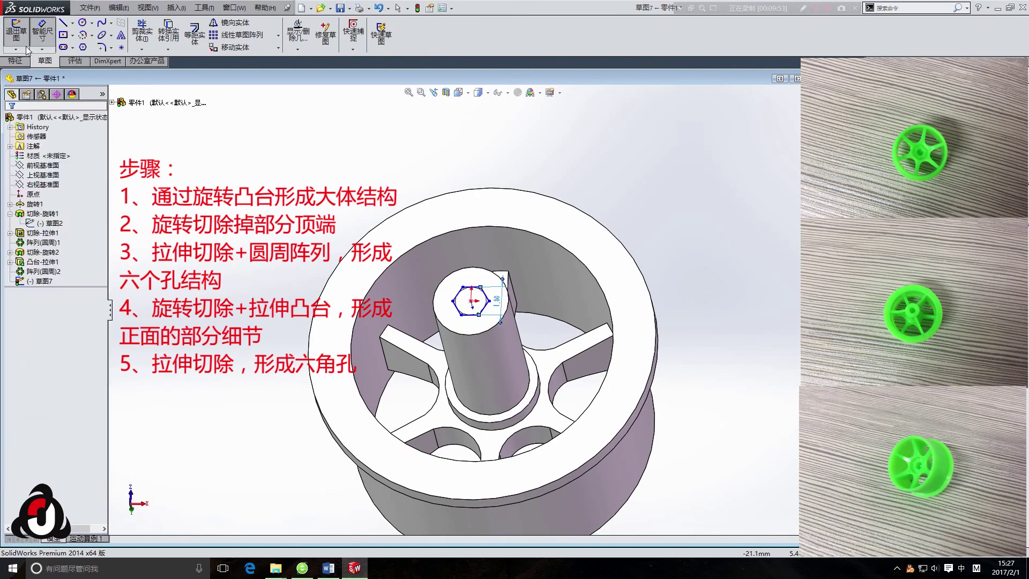
pyautogui.press('Return')
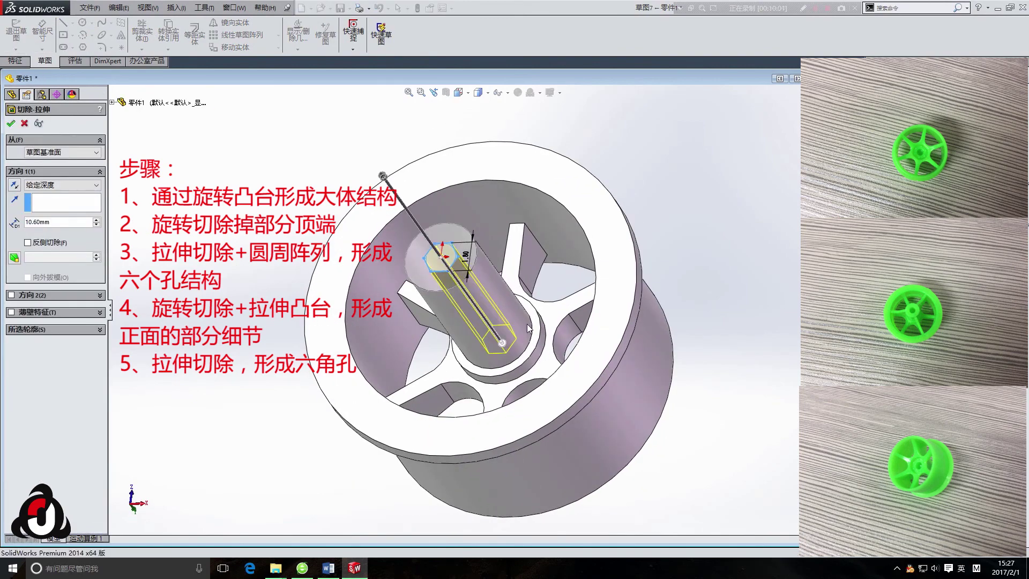
pyautogui.moveTo(524, 349); pyautogui.dragTo(536, 370, button='middle')
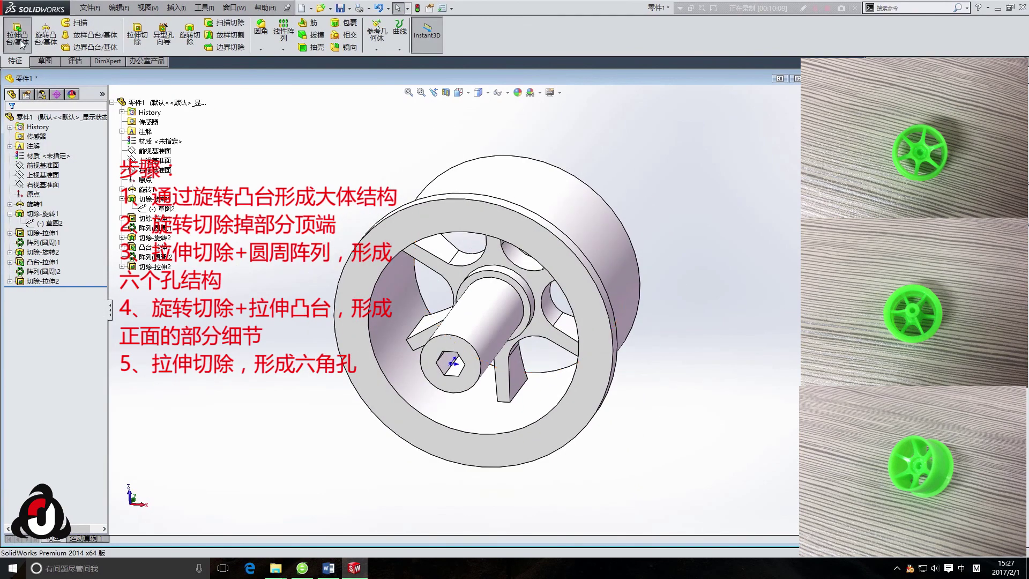
pyautogui.click(20, 45)
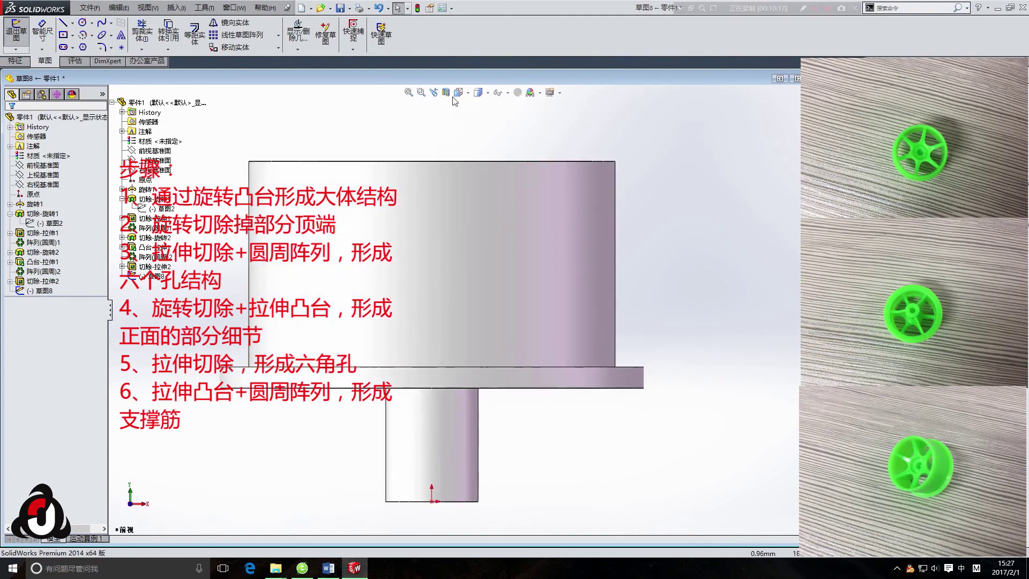
# - Turn on a half Section View and draw the rib profile beside the shaft
pyautogui.click(445, 92)
pyautogui.click(10, 123)
pyautogui.click(63, 22)
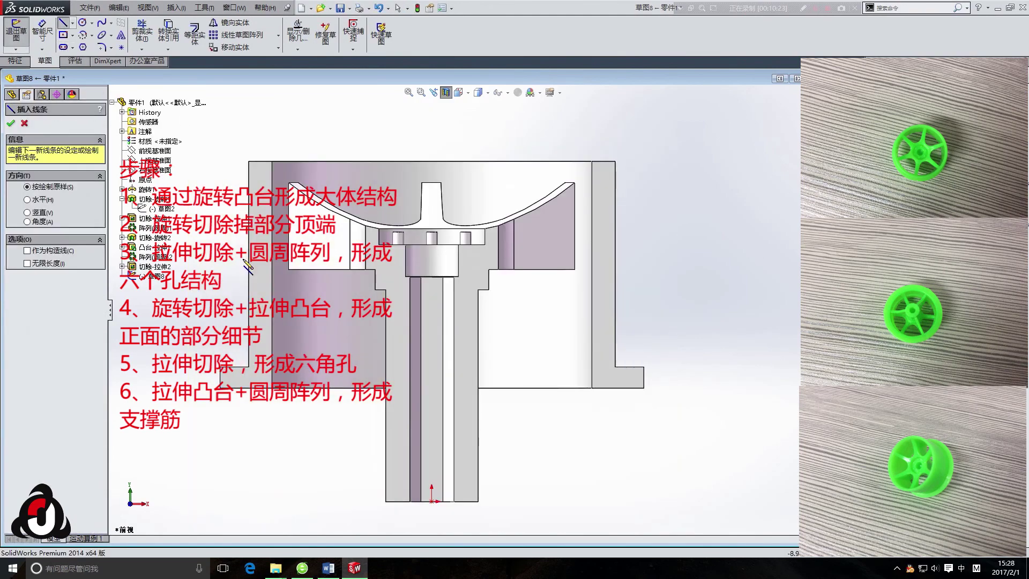
pyautogui.click(483, 456)
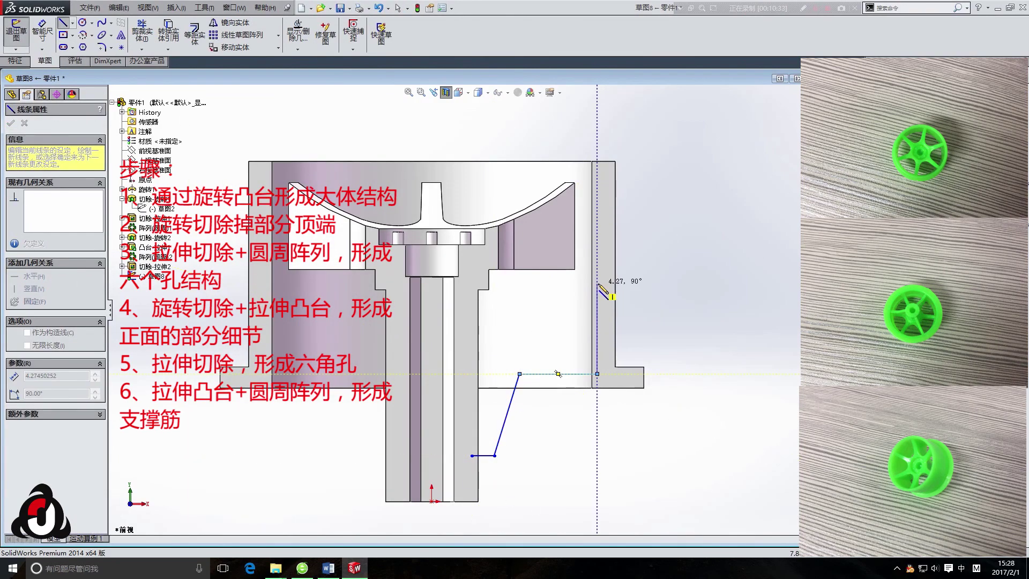
pyautogui.click(472, 455)
pyautogui.click(43, 31)
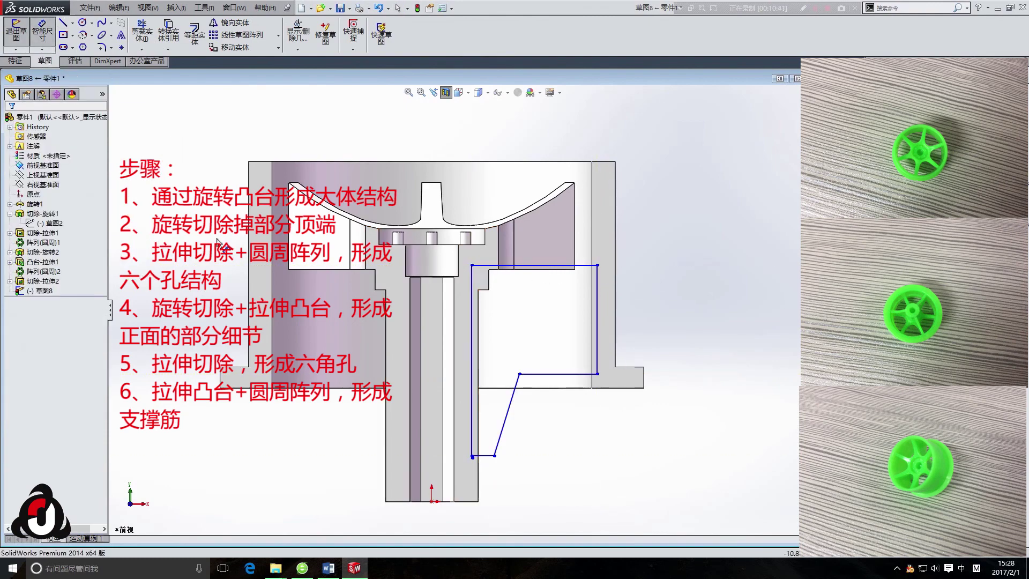
pyautogui.scroll(-5, 490, 460)
pyautogui.scroll(4, 472, 316)
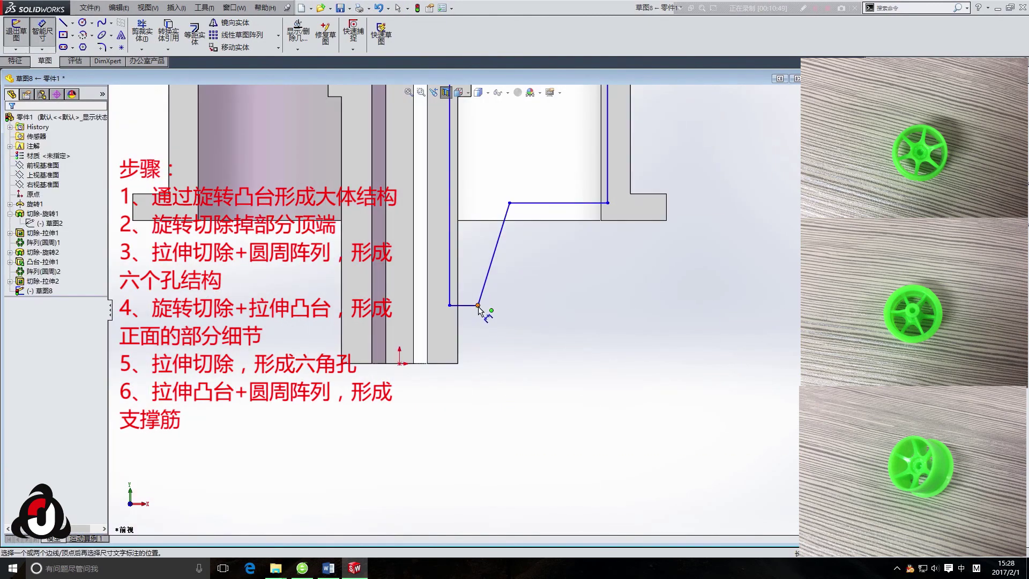
# - Dimension the rib profile: 2 above the shaft bottom and 0.80 from the rim flange
pyautogui.click(478, 306)
pyautogui.scroll(2, 482, 289)
pyautogui.press('Escape')
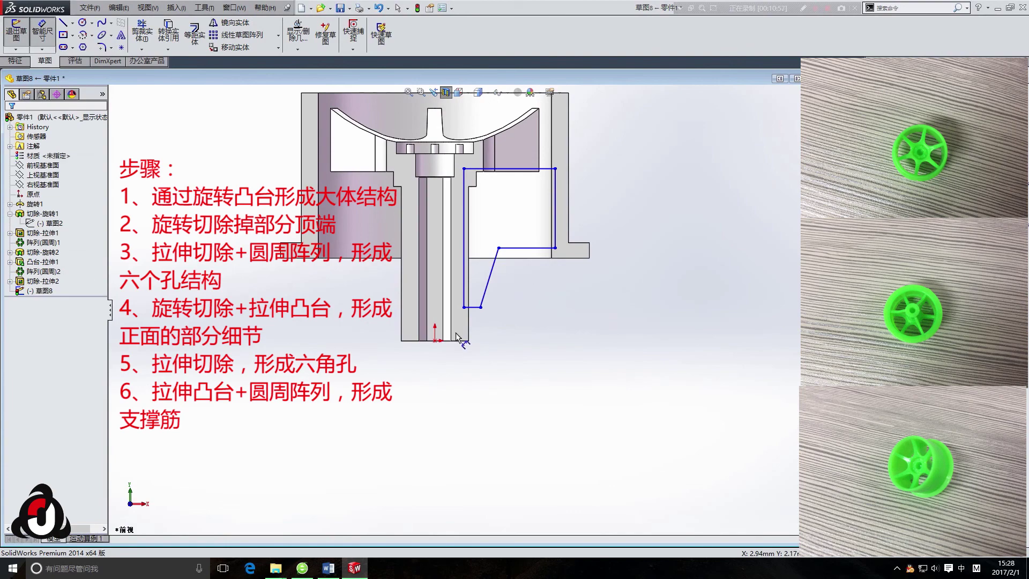
pyautogui.click(481, 341)
pyautogui.write('2.00mm')
pyautogui.press('Return')
pyautogui.scroll(-2, 545, 252)
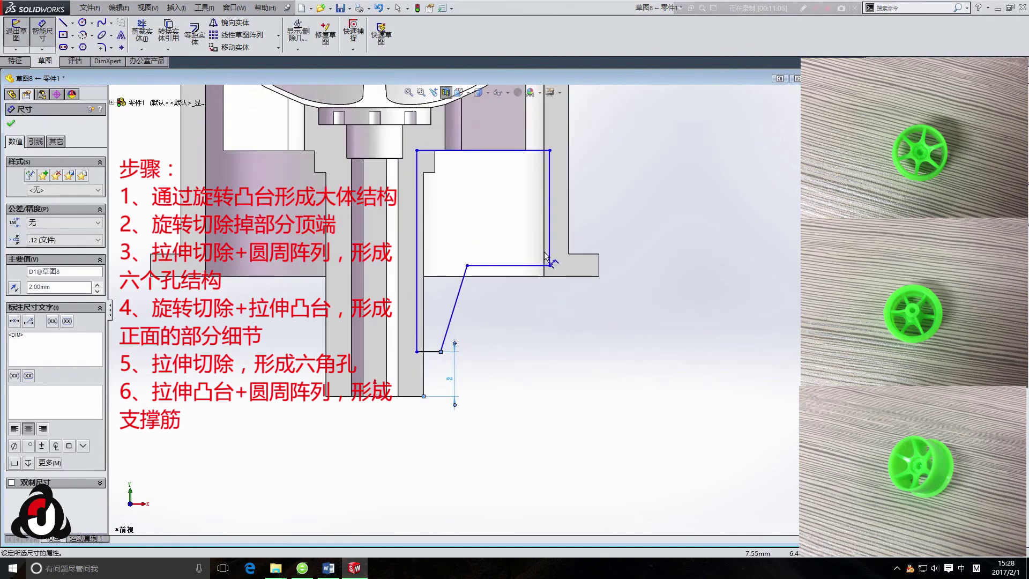
pyautogui.click(533, 265)
pyautogui.click(568, 276)
pyautogui.click(574, 265)
pyautogui.write('0.8')
pyautogui.press('Return')
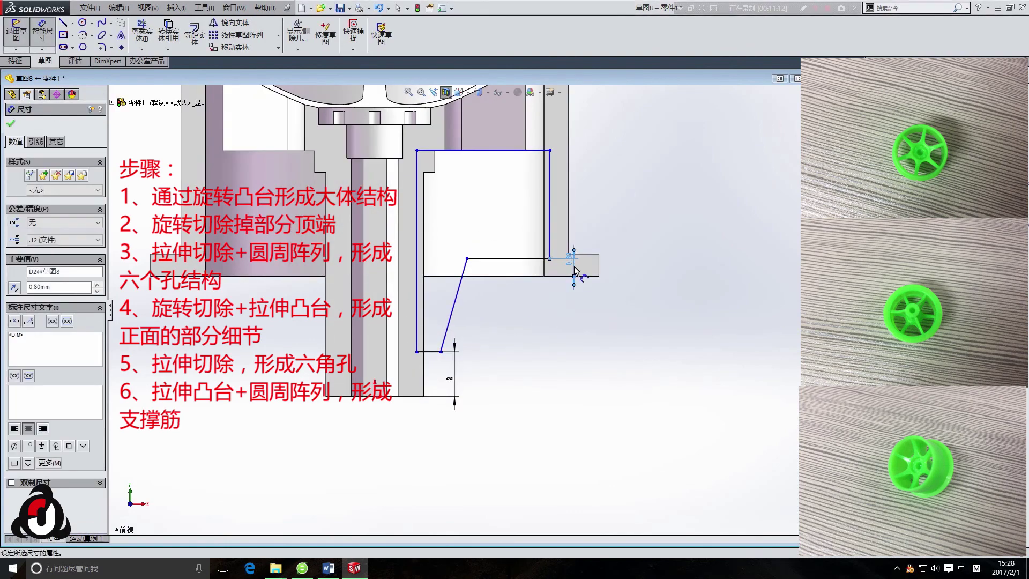
pyautogui.press('Escape')
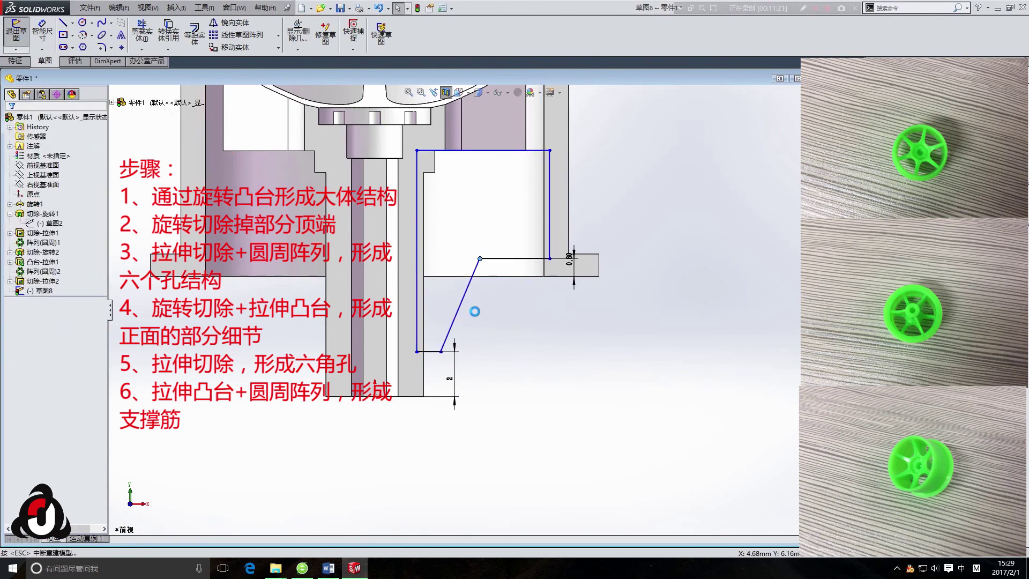
# - Boss-extrude the rib Mid Plane with a 0.60 mm depth
pyautogui.press('e')
pyautogui.moveTo(515, 98); pyautogui.dragTo(478, 270)
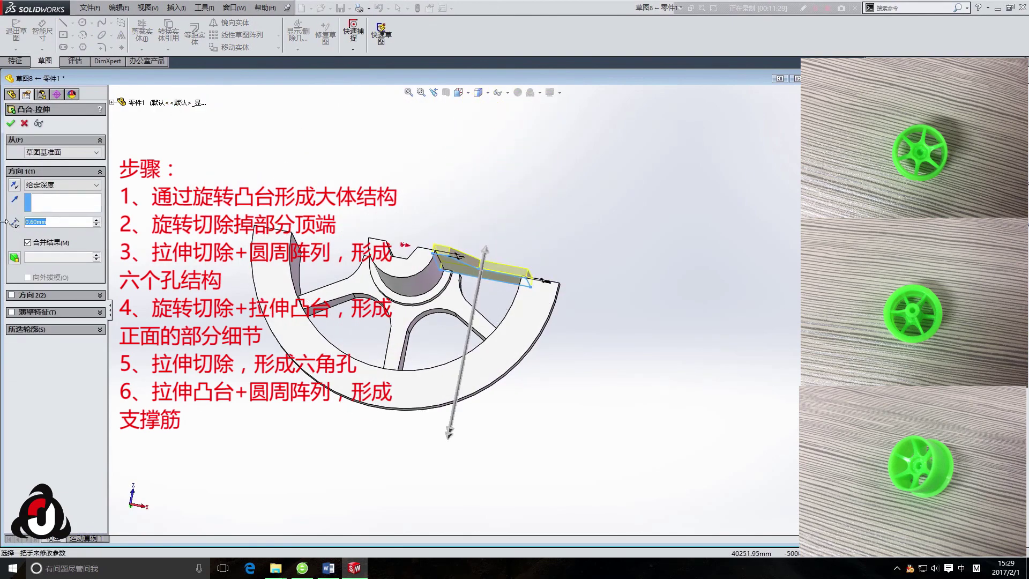
pyautogui.click(57, 210)
pyautogui.press('Return')
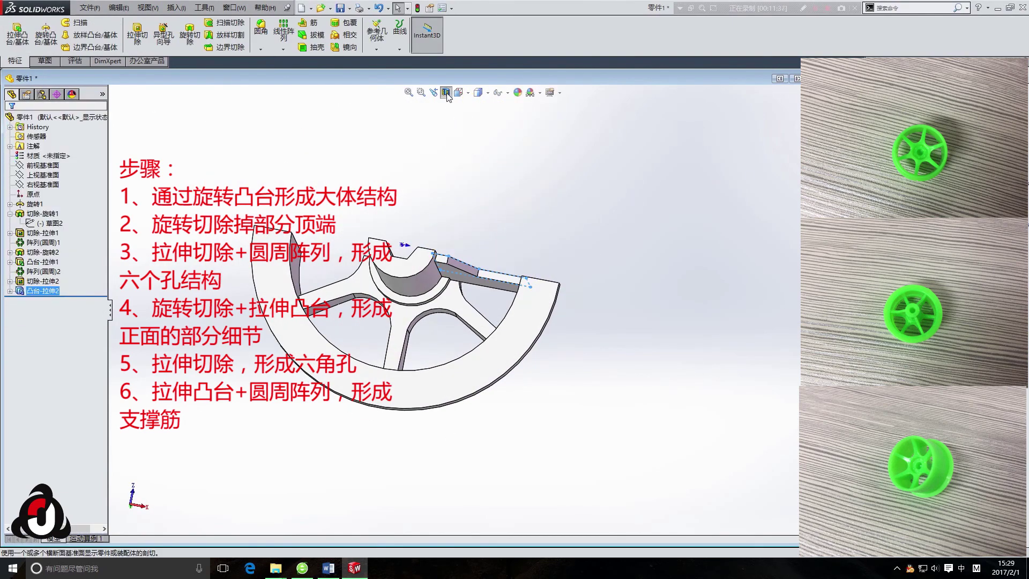
# - Circular-pattern the rib around the shaft's cylindrical face as the axis
pyautogui.click(282, 49)
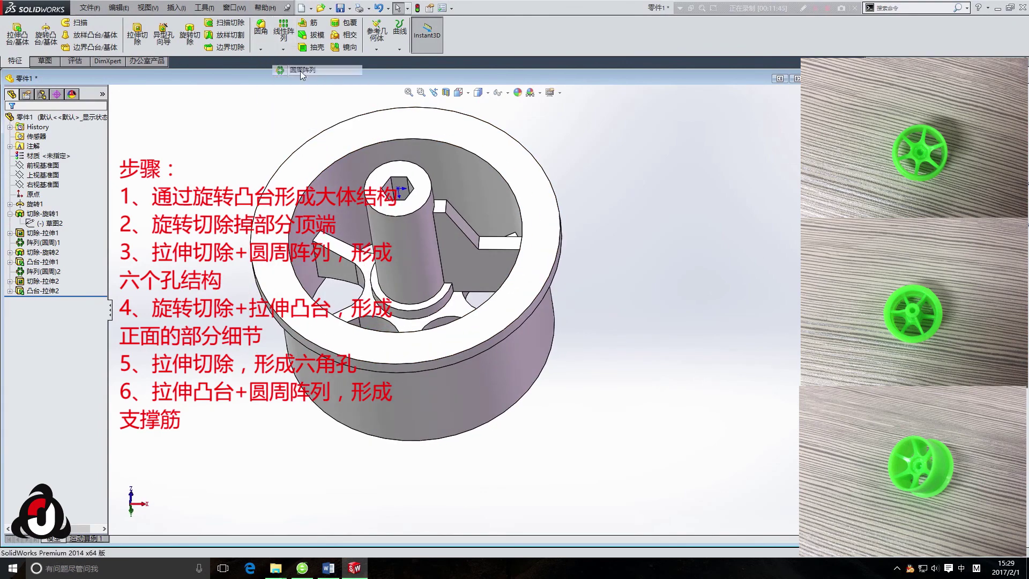
pyautogui.click(300, 71)
pyautogui.click(408, 251)
pyautogui.click(10, 124)
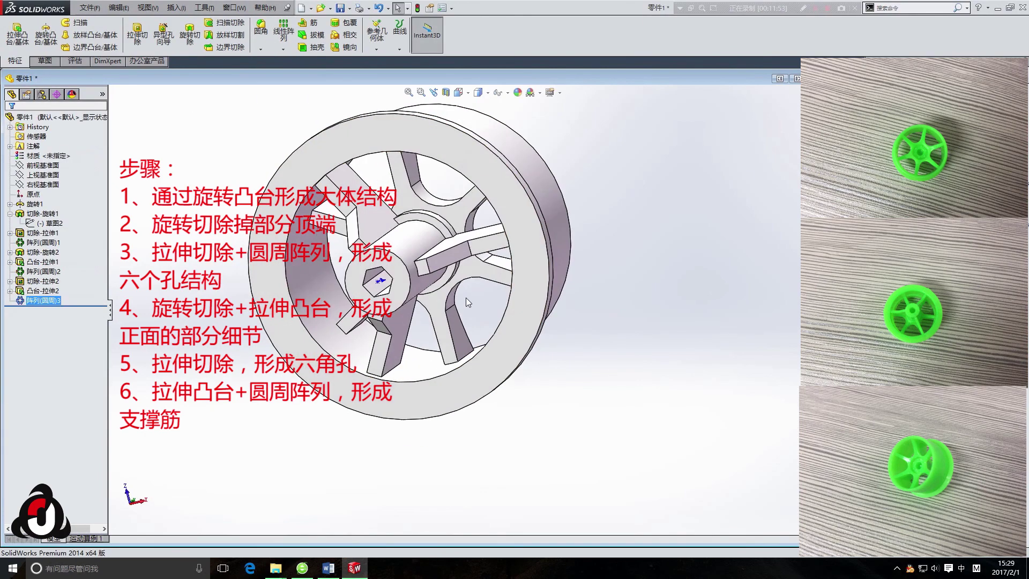
pyautogui.rightClick(46, 299)
pyautogui.click(54, 265)
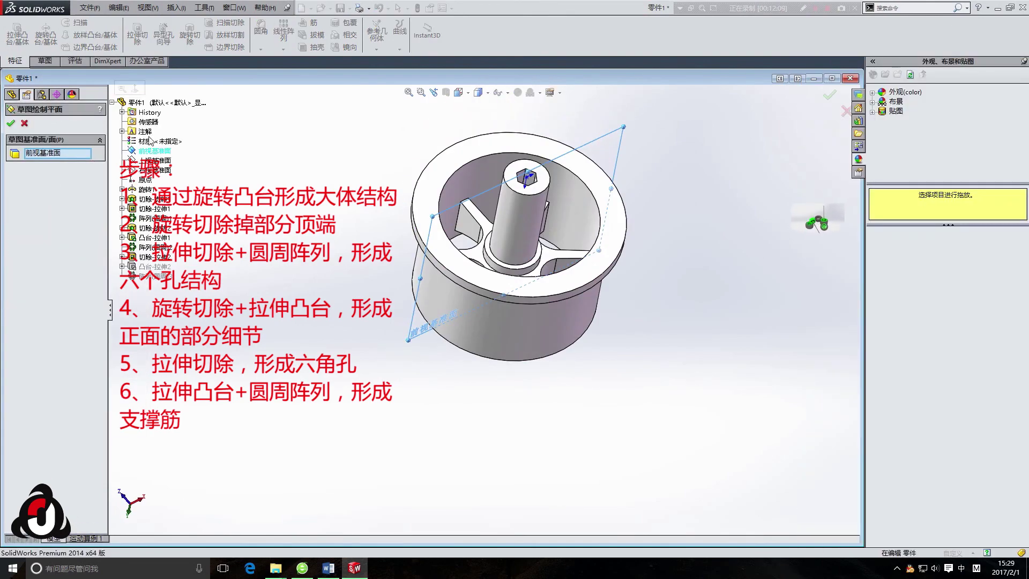
pyautogui.click(10, 123)
pyautogui.moveTo(482, 246)
pyautogui.mouseDown(button='middle')
pyautogui.moveTo(446, 311)
pyautogui.moveTo(455, 309)
pyautogui.mouseUp(button='middle')
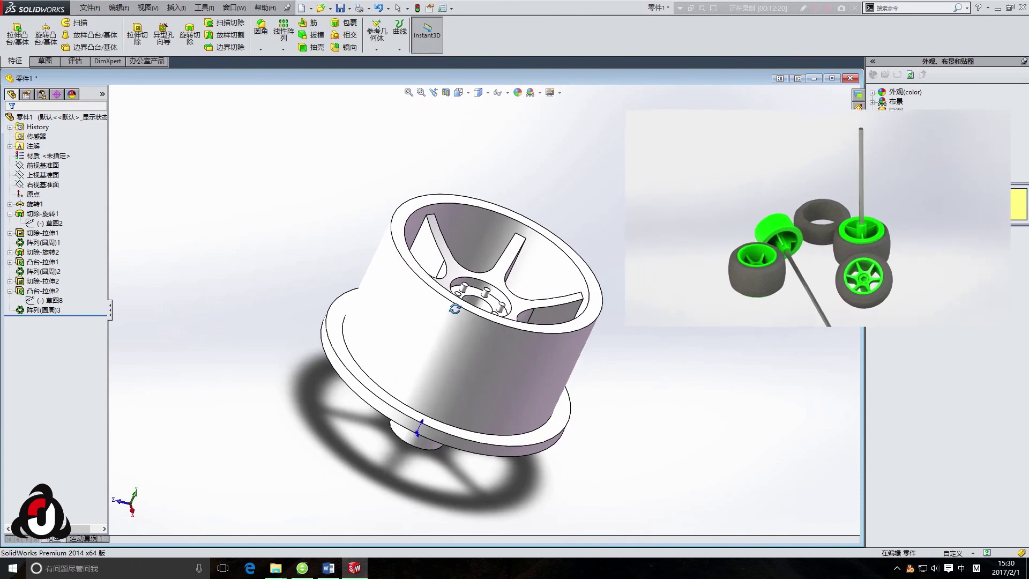